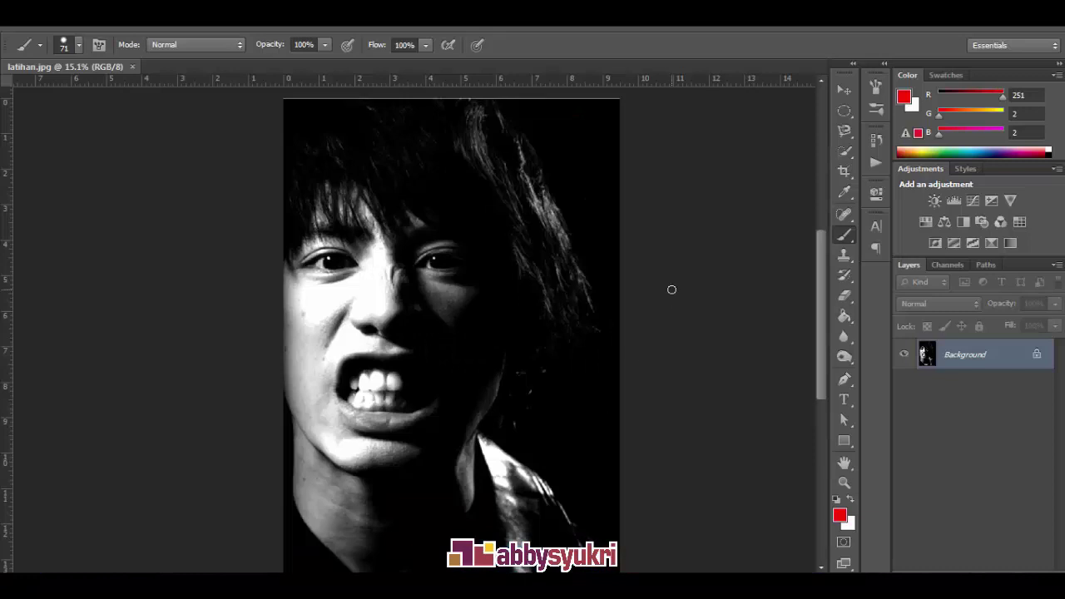
- Add empty Layer 1, move a hidden Background copy to the top, and select Layer 1
{"action": "key", "text": "ctrl+shift+n"}
{"action": "key", "text": "Return"}
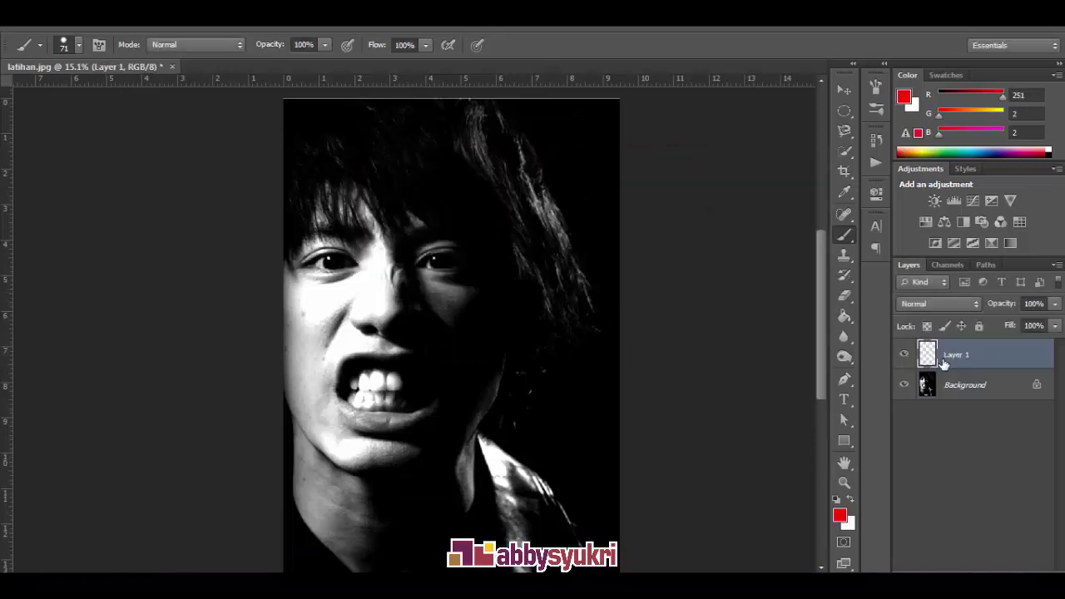
{"action": "left_click", "coordinate": [943, 391]}
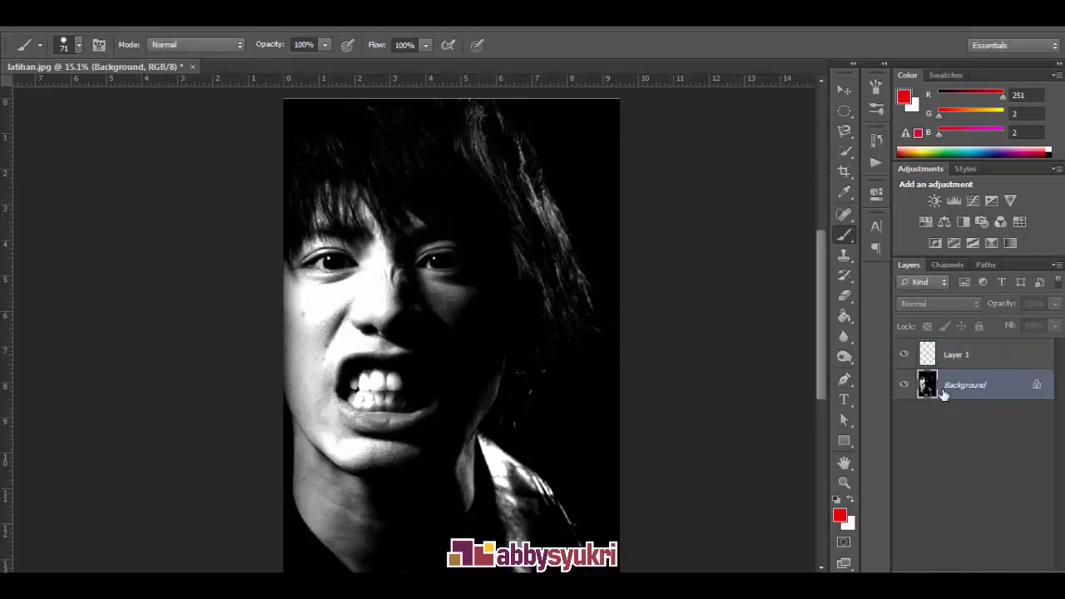
{"action": "key", "text": "ctrl+j"}
{"action": "left_click_drag", "start_coordinate": [948, 388], "coordinate": [964, 336]}
{"action": "left_click", "coordinate": [905, 356]}
{"action": "left_click", "coordinate": [956, 387]}
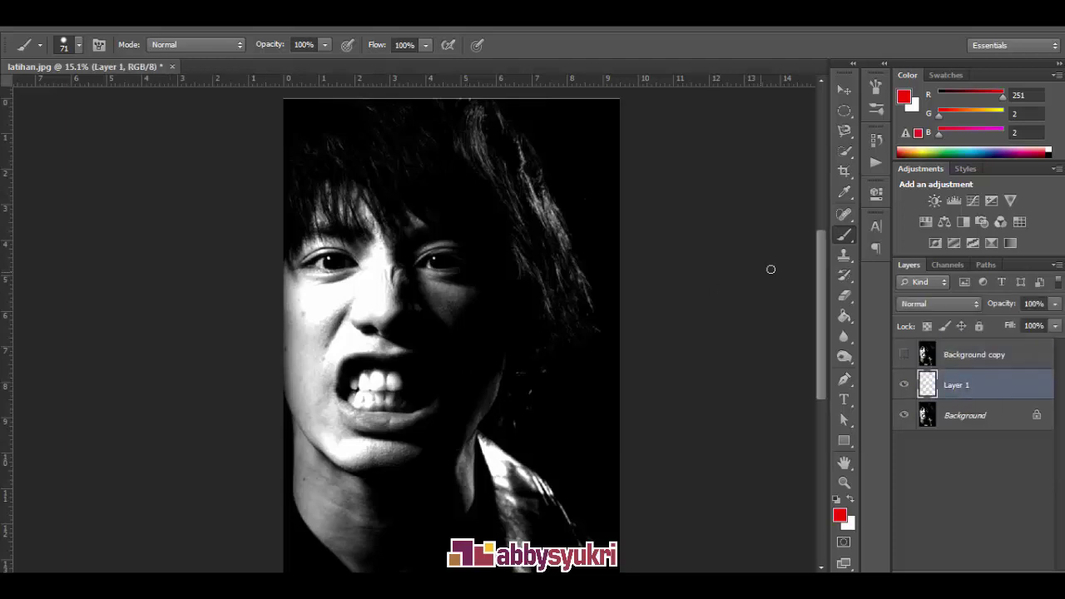
- Choose a different brush tip and set its size to 5 px
{"action": "left_click", "coordinate": [79, 45]}
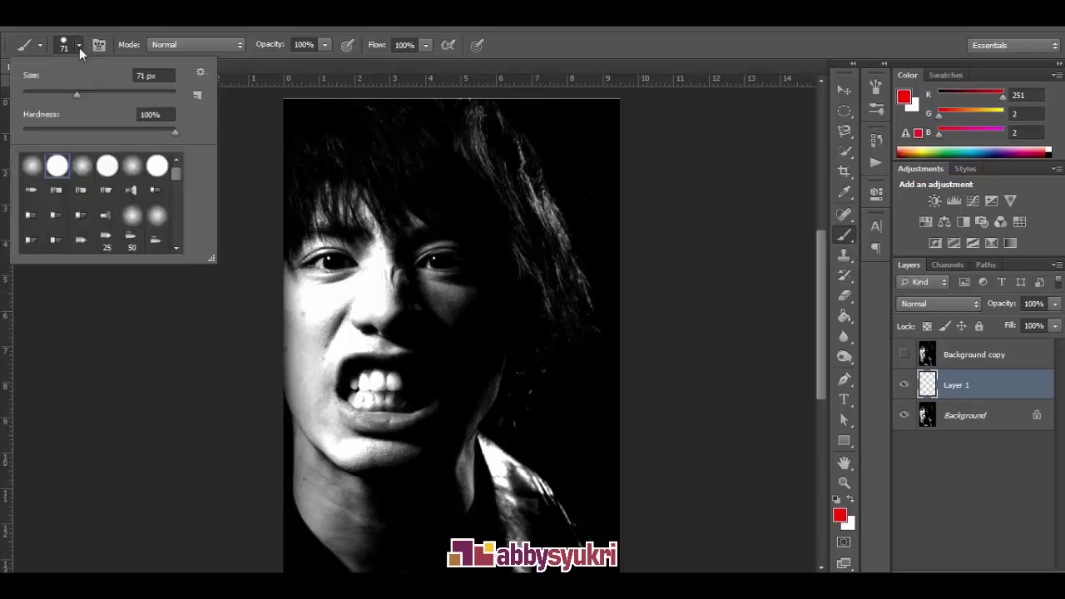
{"action": "double_click", "coordinate": [33, 197]}
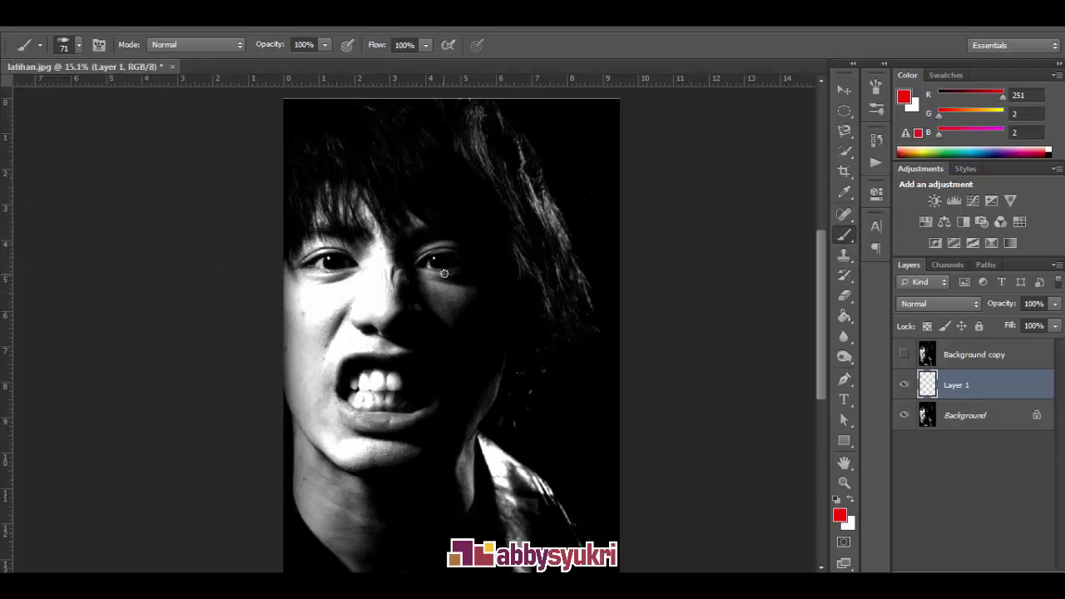
{"action": "left_click", "coordinate": [80, 46]}
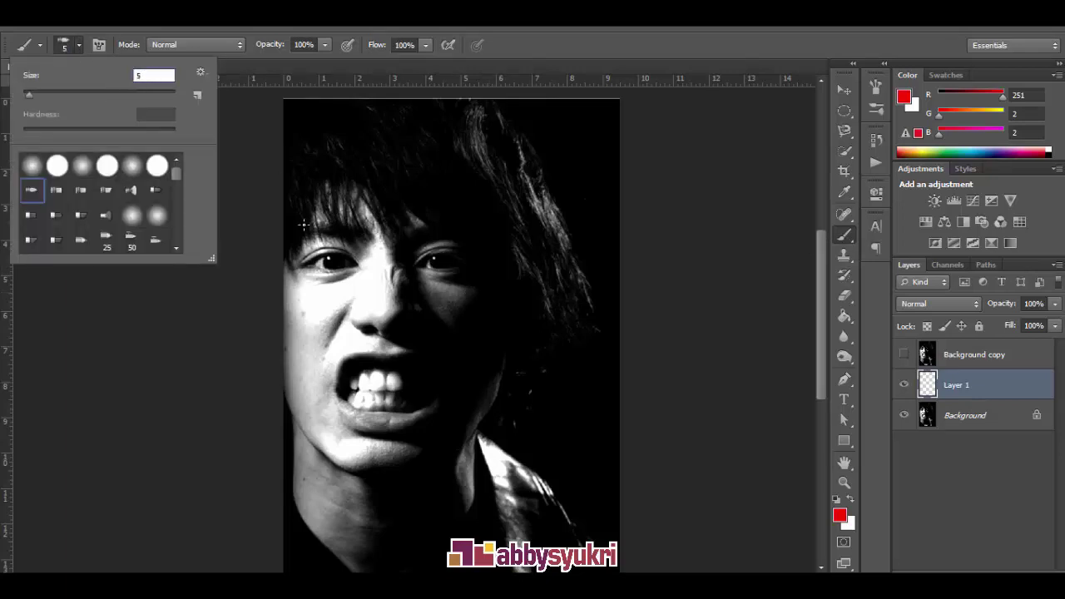
{"action": "key", "text": "Return"}
- Set the foreground colour to mint green 00ffc0
{"action": "left_click", "coordinate": [850, 500]}
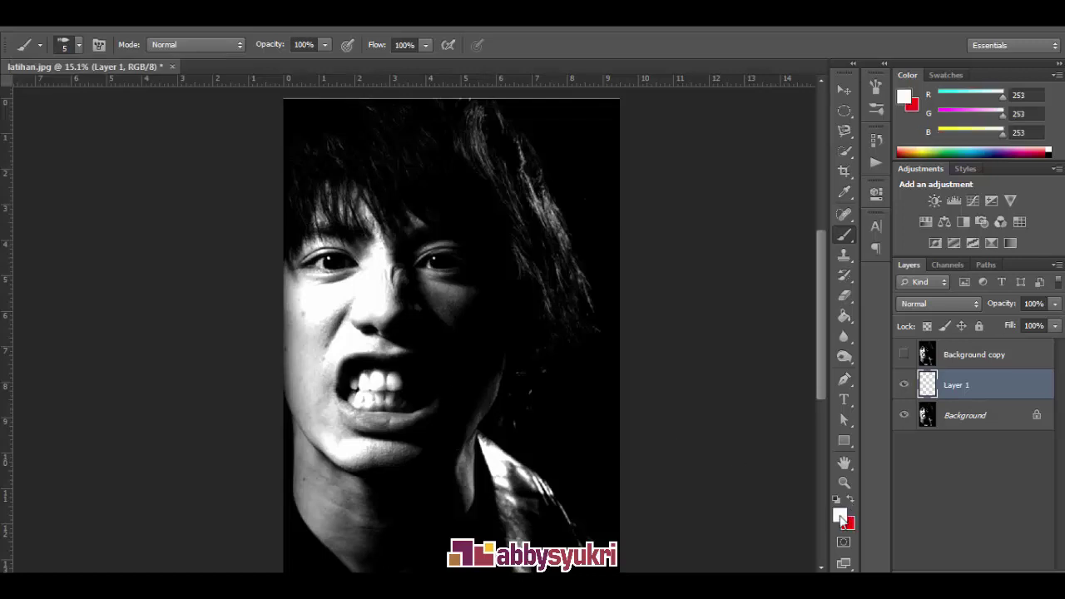
{"action": "left_click", "coordinate": [839, 514]}
{"action": "left_click", "coordinate": [254, 379]}
{"action": "left_click_drag", "start_coordinate": [147, 280], "coordinate": [227, 273]}
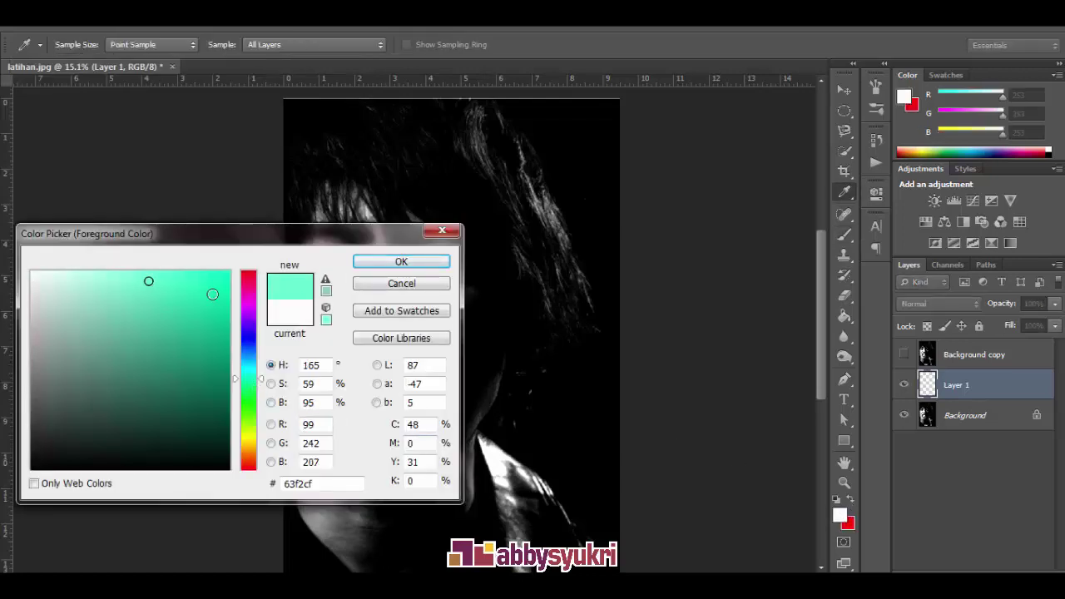
{"action": "left_click", "coordinate": [391, 262]}
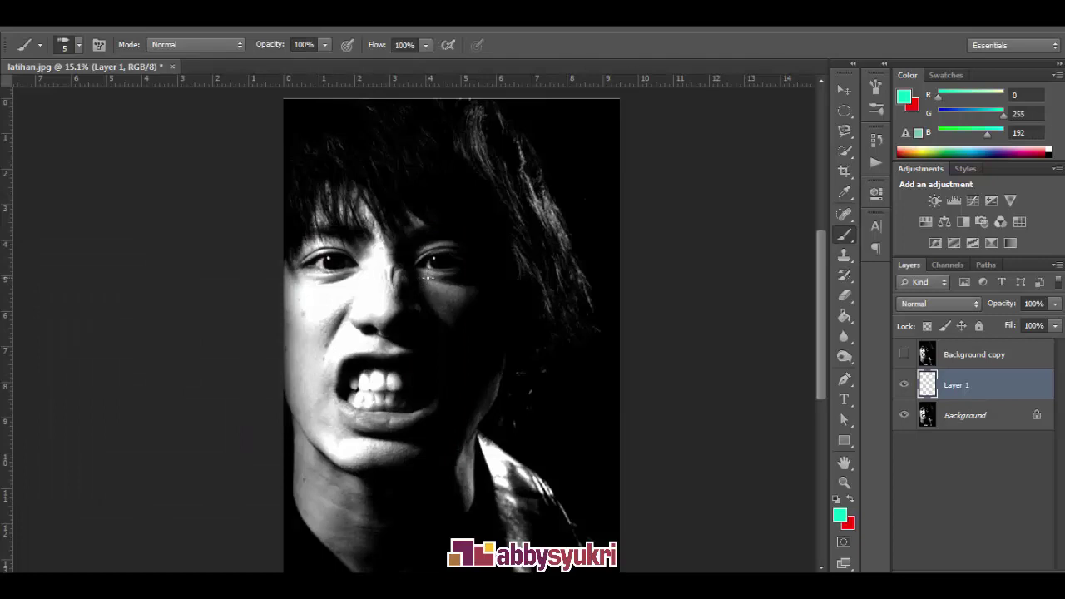
- Scribble mint lines over the left cheek, beside the nose, above the brows and through the fringe
{"action": "scroll", "coordinate": [326, 305], "scroll_direction": "up", "scroll_amount": 2, "text": "alt"}
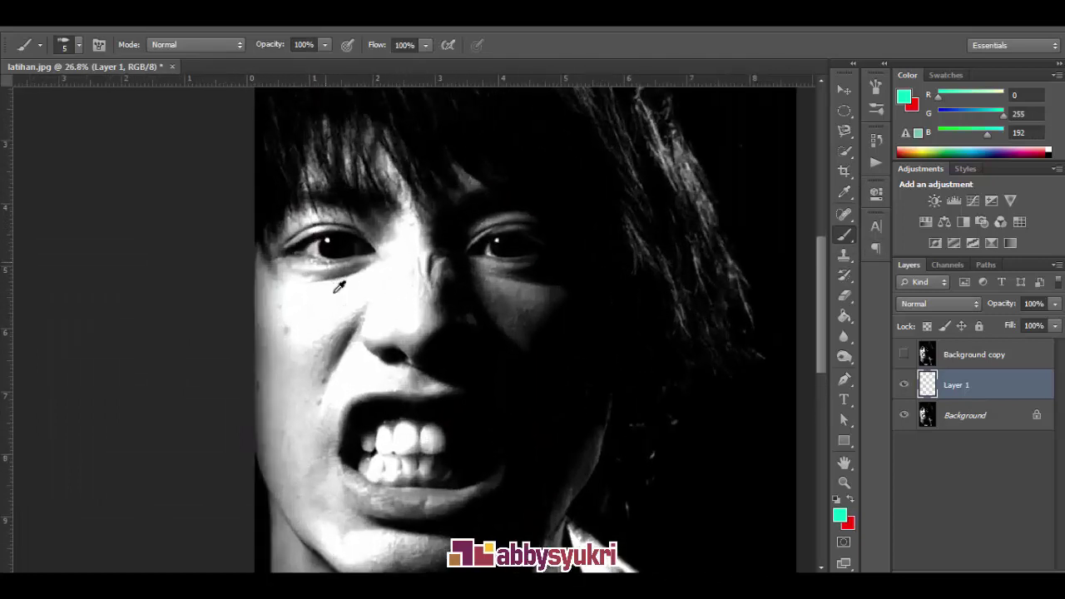
{"action": "scroll", "coordinate": [337, 291], "scroll_direction": "up", "scroll_amount": 3, "text": "alt"}
{"action": "mouse_move", "coordinate": [321, 316]}
{"action": "left_mouse_down"}
{"action": "mouse_move", "coordinate": [283, 333]}
{"action": "mouse_move", "coordinate": [283, 421]}
{"action": "mouse_move", "coordinate": [237, 409]}
{"action": "mouse_move", "coordinate": [264, 351]}
{"action": "mouse_move", "coordinate": [208, 274]}
{"action": "mouse_move", "coordinate": [232, 409]}
{"action": "mouse_move", "coordinate": [328, 352]}
{"action": "mouse_move", "coordinate": [300, 309]}
{"action": "mouse_move", "coordinate": [462, 300]}
{"action": "mouse_move", "coordinate": [452, 337]}
{"action": "mouse_move", "coordinate": [374, 347]}
{"action": "mouse_move", "coordinate": [480, 214]}
{"action": "mouse_move", "coordinate": [478, 191]}
{"action": "mouse_move", "coordinate": [439, 349]}
{"action": "left_mouse_up"}
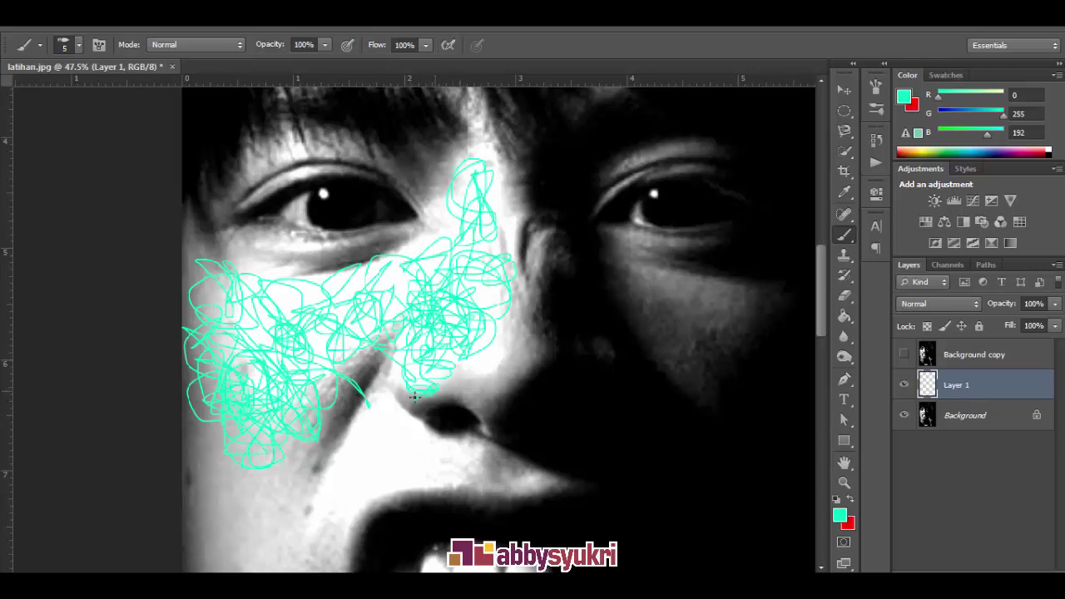
{"action": "left_click_drag", "start_coordinate": [465, 353], "coordinate": [501, 372]}
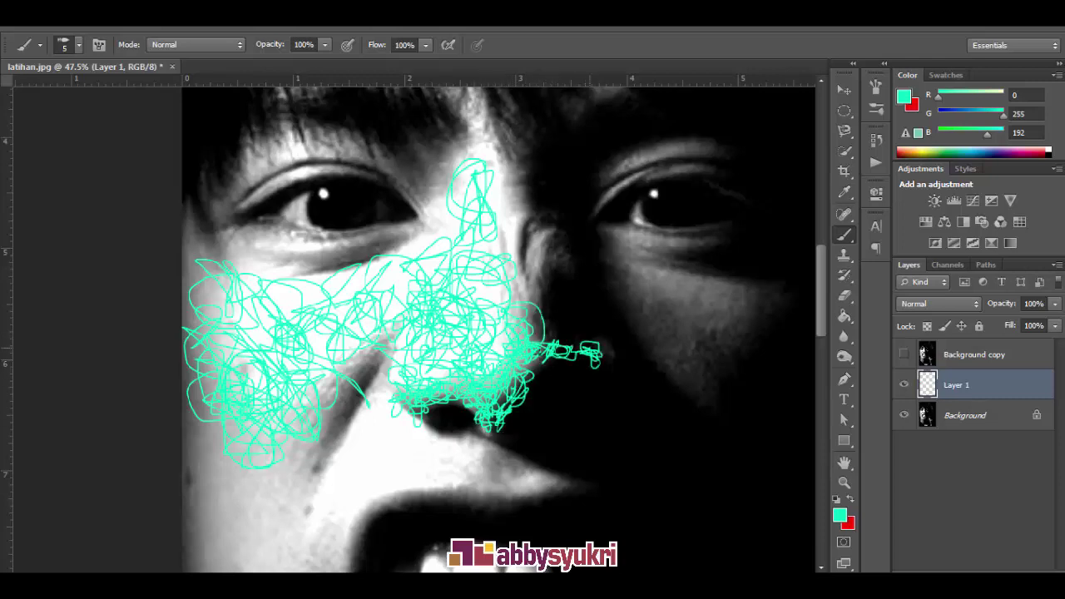
{"action": "left_click_drag", "start_coordinate": [530, 214], "coordinate": [530, 341]}
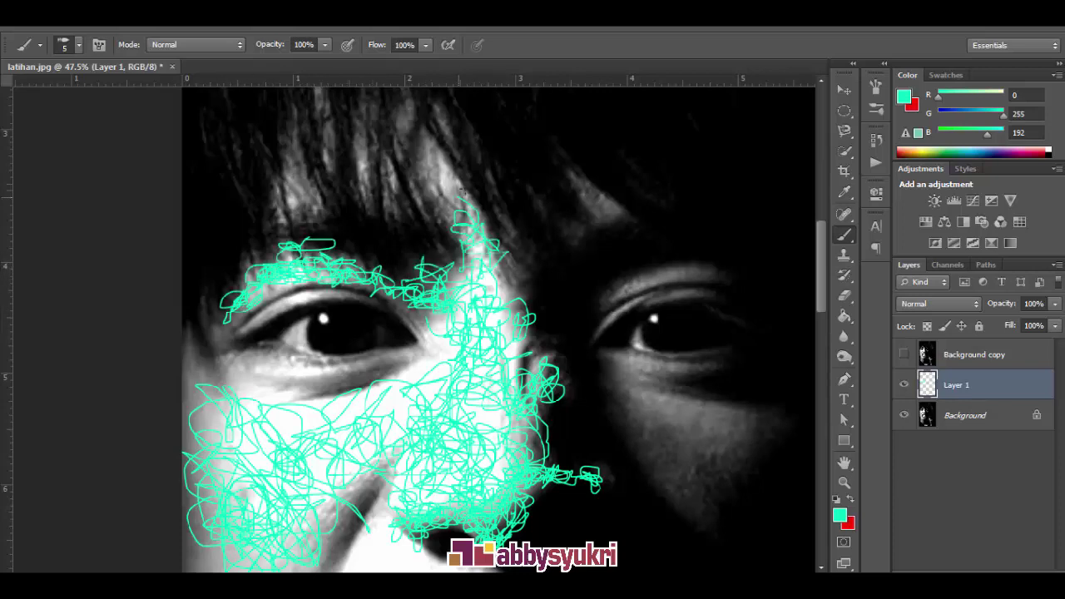
{"action": "mouse_move", "coordinate": [418, 159]}
{"action": "left_mouse_down"}
{"action": "mouse_move", "coordinate": [455, 260]}
{"action": "mouse_move", "coordinate": [440, 200]}
{"action": "mouse_move", "coordinate": [408, 283]}
{"action": "mouse_move", "coordinate": [380, 148]}
{"action": "left_mouse_up"}
{"action": "mouse_move", "coordinate": [365, 263]}
{"action": "left_mouse_down"}
{"action": "mouse_move", "coordinate": [340, 287]}
{"action": "mouse_move", "coordinate": [354, 308]}
{"action": "mouse_move", "coordinate": [347, 266]}
{"action": "mouse_move", "coordinate": [241, 179]}
{"action": "left_mouse_up"}
{"action": "mouse_move", "coordinate": [466, 162]}
{"action": "left_mouse_down"}
{"action": "mouse_move", "coordinate": [512, 224]}
{"action": "mouse_move", "coordinate": [574, 249]}
{"action": "mouse_move", "coordinate": [592, 207]}
{"action": "mouse_move", "coordinate": [511, 105]}
{"action": "mouse_move", "coordinate": [640, 208]}
{"action": "left_mouse_up"}
{"action": "mouse_move", "coordinate": [640, 333]}
{"action": "left_mouse_down"}
{"action": "mouse_move", "coordinate": [624, 301]}
{"action": "mouse_move", "coordinate": [468, 239]}
{"action": "left_mouse_up"}
- Scribble a patch below the right eye and loops along its upper eyelid, redoing one stroke
{"action": "mouse_move", "coordinate": [433, 320]}
{"action": "left_mouse_down"}
{"action": "mouse_move", "coordinate": [445, 408]}
{"action": "mouse_move", "coordinate": [516, 416]}
{"action": "mouse_move", "coordinate": [441, 349]}
{"action": "mouse_move", "coordinate": [482, 440]}
{"action": "mouse_move", "coordinate": [495, 358]}
{"action": "mouse_move", "coordinate": [574, 353]}
{"action": "mouse_move", "coordinate": [441, 332]}
{"action": "mouse_move", "coordinate": [499, 349]}
{"action": "mouse_move", "coordinate": [453, 375]}
{"action": "mouse_move", "coordinate": [455, 313]}
{"action": "left_mouse_up"}
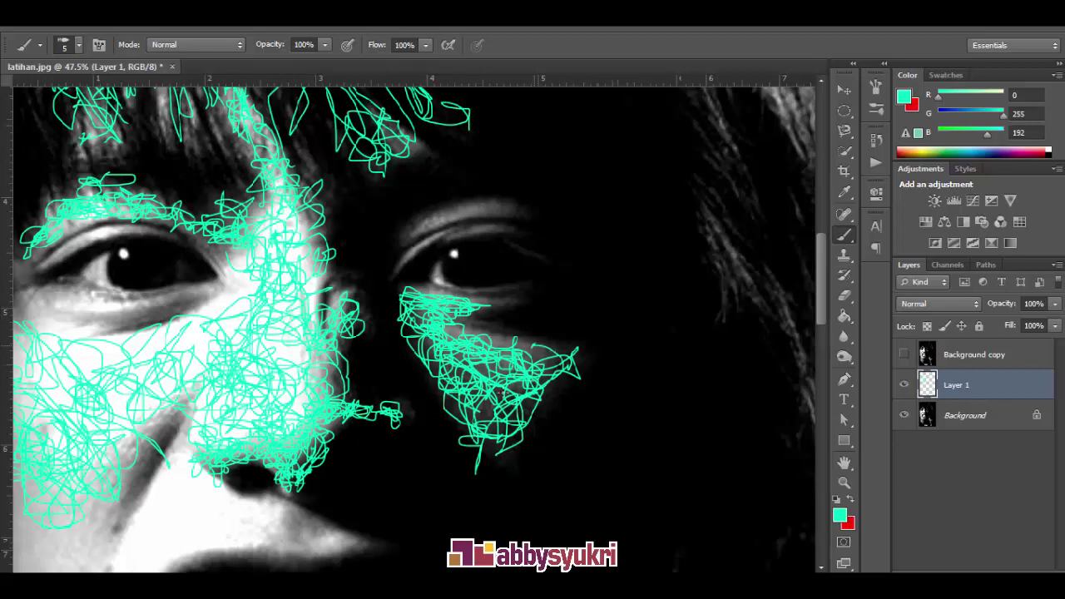
{"action": "key", "text": "ctrl+z"}
{"action": "mouse_move", "coordinate": [441, 327]}
{"action": "left_mouse_down"}
{"action": "mouse_move", "coordinate": [449, 348]}
{"action": "mouse_move", "coordinate": [524, 397]}
{"action": "left_mouse_up"}
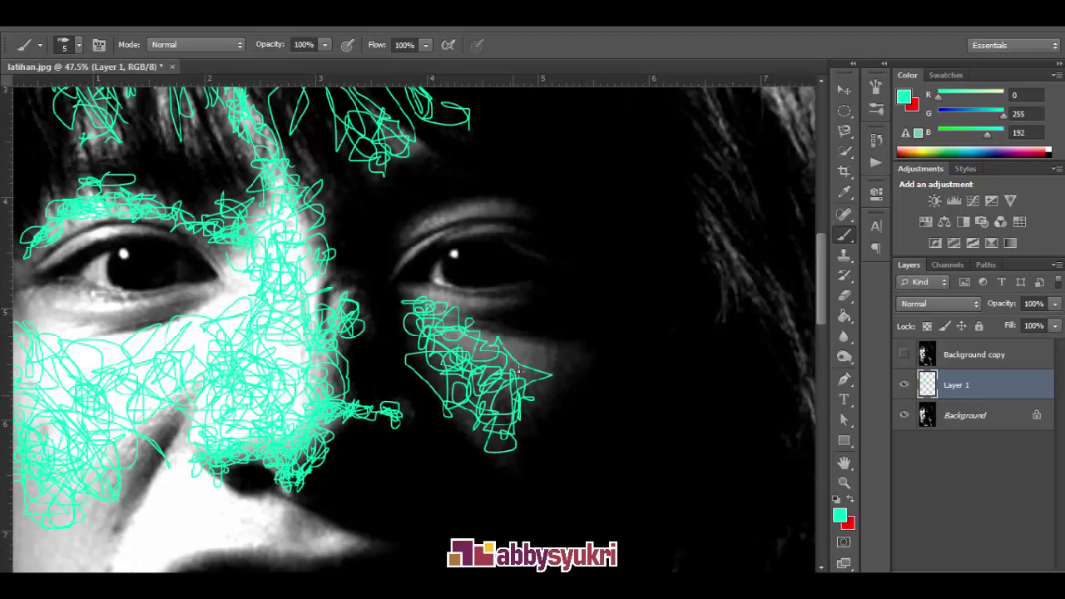
{"action": "left_click_drag", "start_coordinate": [518, 371], "coordinate": [485, 317]}
{"action": "left_click_drag", "start_coordinate": [470, 441], "coordinate": [535, 319]}
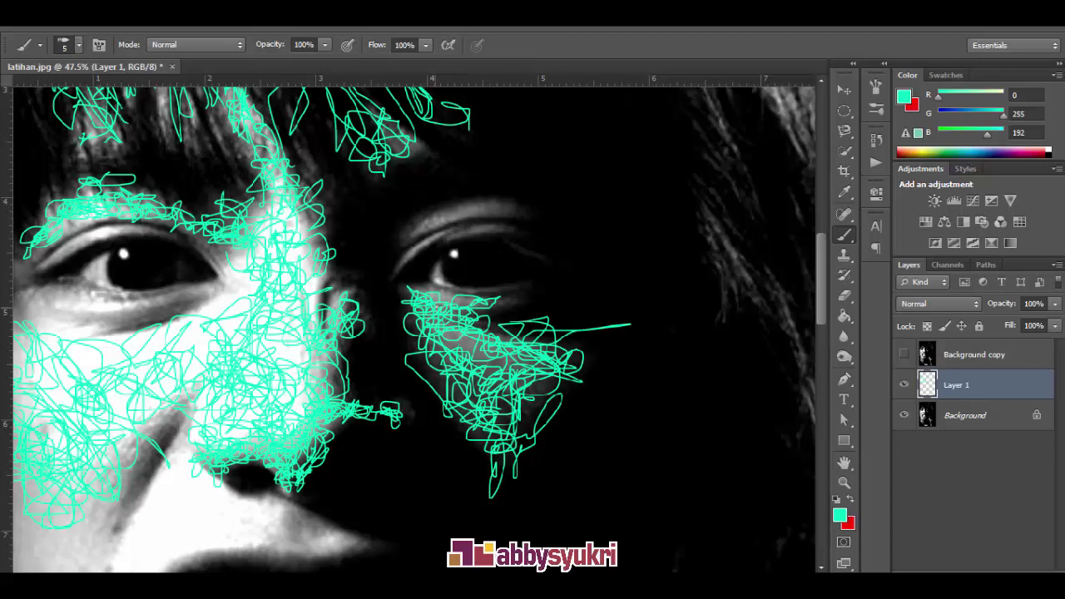
{"action": "scroll", "coordinate": [454, 255], "scroll_direction": "up", "scroll_amount": 5}
{"action": "mouse_move", "coordinate": [378, 328]}
{"action": "left_mouse_down"}
{"action": "mouse_move", "coordinate": [408, 374]}
{"action": "mouse_move", "coordinate": [399, 274]}
{"action": "mouse_move", "coordinate": [441, 283]}
{"action": "left_mouse_up"}
{"action": "left_click_drag", "start_coordinate": [476, 241], "coordinate": [491, 333]}
{"action": "mouse_move", "coordinate": [274, 375]}
{"action": "left_mouse_down"}
{"action": "mouse_move", "coordinate": [457, 275]}
{"action": "mouse_move", "coordinate": [410, 252]}
{"action": "mouse_move", "coordinate": [474, 216]}
{"action": "mouse_move", "coordinate": [616, 258]}
{"action": "mouse_move", "coordinate": [646, 316]}
{"action": "mouse_move", "coordinate": [781, 387]}
{"action": "left_mouse_up"}
{"action": "mouse_move", "coordinate": [483, 175]}
{"action": "left_mouse_down"}
{"action": "mouse_move", "coordinate": [558, 309]}
{"action": "mouse_move", "coordinate": [278, 361]}
{"action": "mouse_move", "coordinate": [361, 308]}
{"action": "mouse_move", "coordinate": [399, 349]}
{"action": "mouse_move", "coordinate": [606, 314]}
{"action": "mouse_move", "coordinate": [798, 312]}
{"action": "left_mouse_up"}
{"action": "mouse_move", "coordinate": [804, 249]}
{"action": "left_mouse_down"}
{"action": "mouse_move", "coordinate": [646, 233]}
{"action": "mouse_move", "coordinate": [266, 307]}
{"action": "mouse_move", "coordinate": [496, 217]}
{"action": "mouse_move", "coordinate": [332, 249]}
{"action": "left_mouse_up"}
- Scribble down the left cheek, along the jawline, lower lip and chin
{"action": "scroll", "coordinate": [332, 266], "scroll_direction": "down", "scroll_amount": 5}
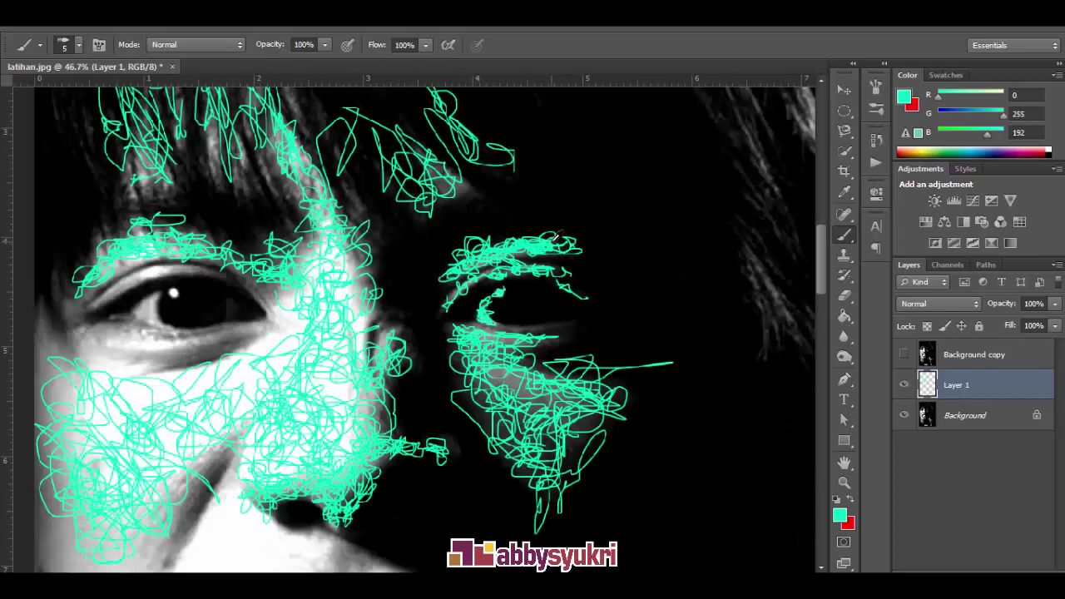
{"action": "scroll", "coordinate": [333, 283], "scroll_direction": "down", "scroll_amount": 3}
{"action": "scroll", "coordinate": [336, 298], "scroll_direction": "up", "scroll_amount": 2}
{"action": "left_click_drag", "start_coordinate": [336, 298], "coordinate": [324, 324]}
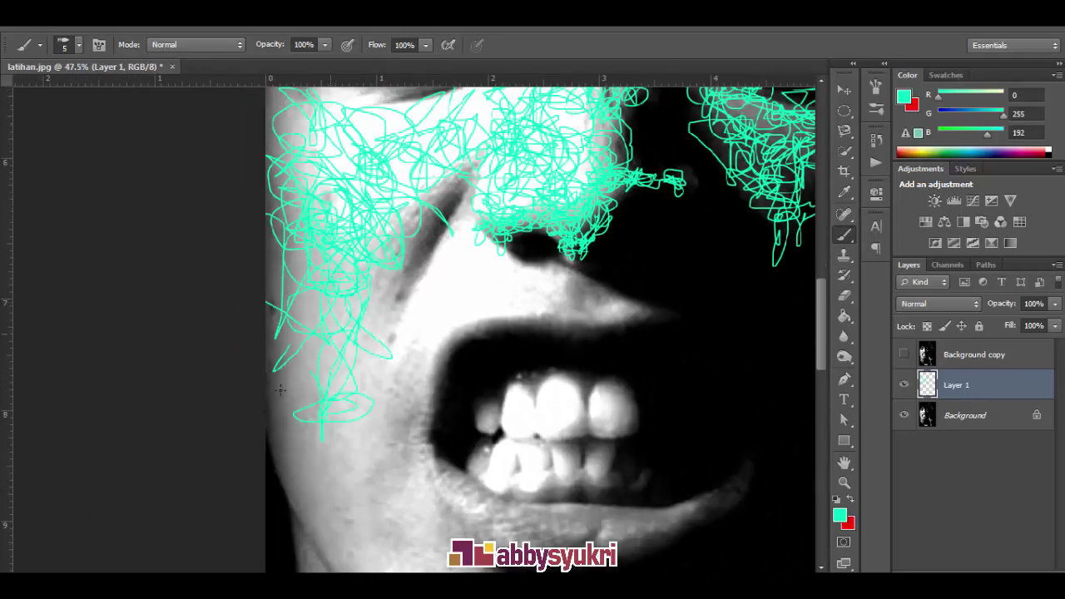
{"action": "left_click_drag", "start_coordinate": [363, 439], "coordinate": [342, 335]}
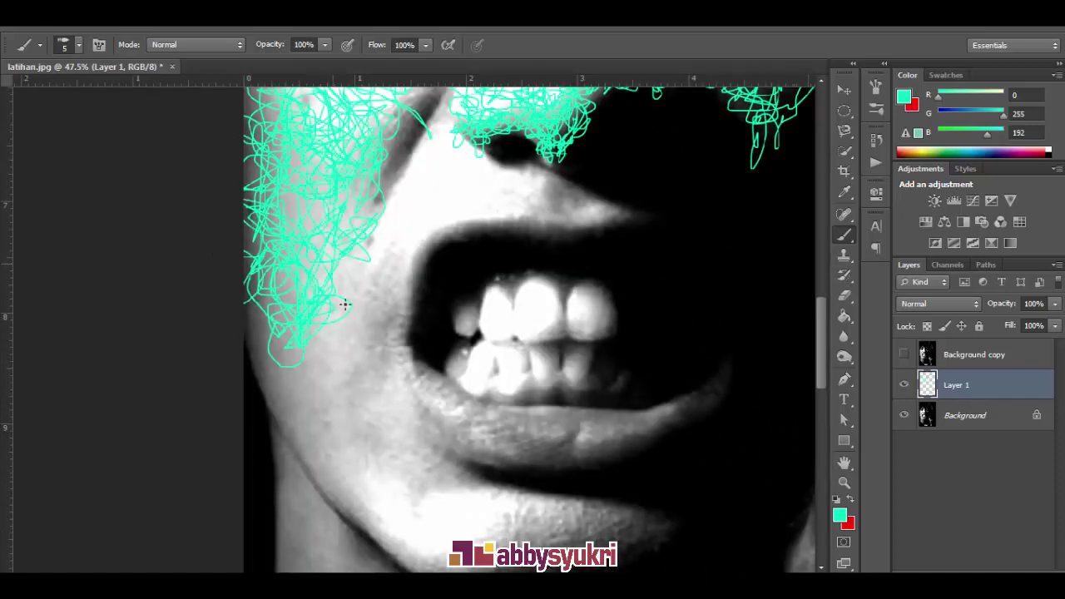
{"action": "left_click_drag", "start_coordinate": [382, 373], "coordinate": [297, 297]}
{"action": "left_click_drag", "start_coordinate": [179, 299], "coordinate": [332, 449]}
{"action": "left_click_drag", "start_coordinate": [201, 315], "coordinate": [212, 217]}
{"action": "mouse_move", "coordinate": [239, 410]}
{"action": "left_mouse_down"}
{"action": "mouse_move", "coordinate": [340, 413]}
{"action": "mouse_move", "coordinate": [370, 437]}
{"action": "left_mouse_up"}
{"action": "mouse_move", "coordinate": [494, 467]}
{"action": "left_mouse_down"}
{"action": "mouse_move", "coordinate": [582, 441]}
{"action": "mouse_move", "coordinate": [646, 384]}
{"action": "mouse_move", "coordinate": [435, 437]}
{"action": "left_mouse_up"}
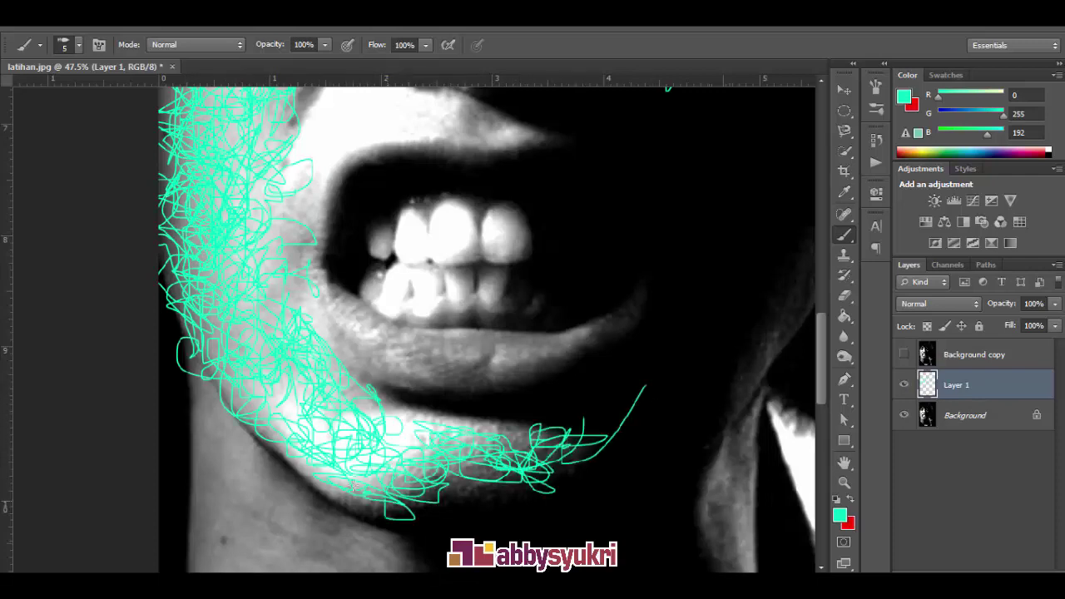
{"action": "mouse_move", "coordinate": [504, 461]}
{"action": "left_mouse_down"}
{"action": "mouse_move", "coordinate": [430, 462]}
{"action": "mouse_move", "coordinate": [582, 466]}
{"action": "left_mouse_up"}
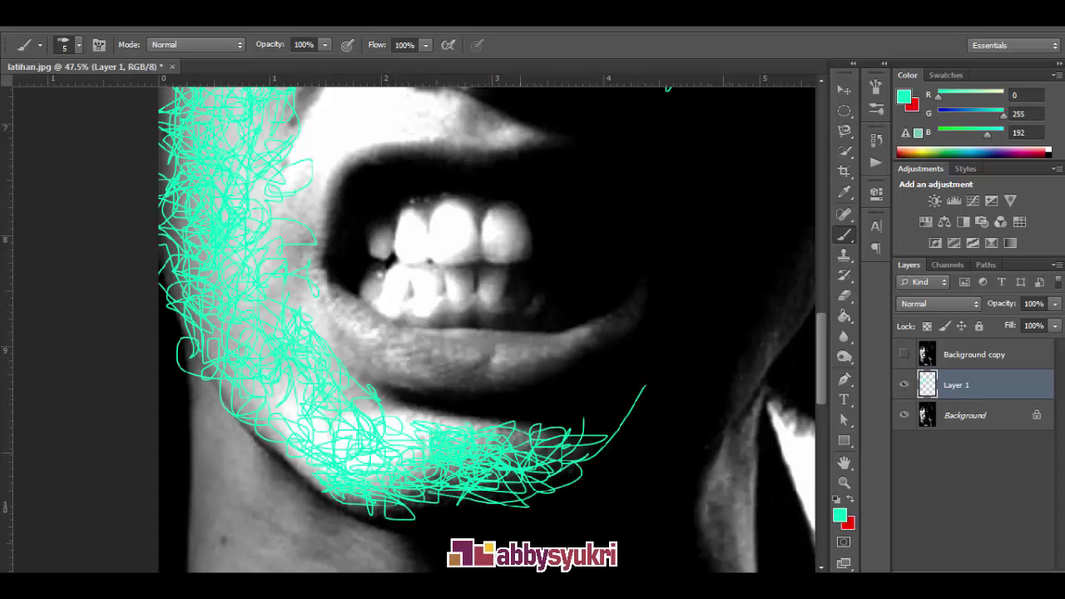
- Add dense scribbles over the cheek, near the lips and along the jaw
{"action": "scroll", "coordinate": [325, 440], "scroll_direction": "down", "scroll_amount": 5}
{"action": "mouse_move", "coordinate": [208, 275]}
{"action": "left_mouse_down"}
{"action": "mouse_move", "coordinate": [255, 354]}
{"action": "mouse_move", "coordinate": [333, 416]}
{"action": "mouse_move", "coordinate": [283, 366]}
{"action": "left_mouse_up"}
{"action": "scroll", "coordinate": [333, 399], "scroll_direction": "down", "scroll_amount": 3}
{"action": "left_click_drag", "start_coordinate": [370, 404], "coordinate": [310, 481]}
{"action": "scroll", "coordinate": [332, 399], "scroll_direction": "down", "scroll_amount": 3}
{"action": "left_click_drag", "start_coordinate": [387, 223], "coordinate": [529, 434]}
{"action": "mouse_move", "coordinate": [397, 299]}
{"action": "left_mouse_down"}
{"action": "mouse_move", "coordinate": [399, 250]}
{"action": "mouse_move", "coordinate": [266, 275]}
{"action": "mouse_move", "coordinate": [158, 158]}
{"action": "mouse_move", "coordinate": [234, 284]}
{"action": "mouse_move", "coordinate": [316, 274]}
{"action": "mouse_move", "coordinate": [366, 250]}
{"action": "mouse_move", "coordinate": [341, 283]}
{"action": "mouse_move", "coordinate": [321, 356]}
{"action": "mouse_move", "coordinate": [275, 333]}
{"action": "mouse_move", "coordinate": [208, 208]}
{"action": "left_mouse_up"}
{"action": "scroll", "coordinate": [333, 333], "scroll_direction": "up", "scroll_amount": 3}
{"action": "mouse_move", "coordinate": [233, 283]}
{"action": "left_mouse_down"}
{"action": "mouse_move", "coordinate": [345, 356]}
{"action": "mouse_move", "coordinate": [333, 449]}
{"action": "mouse_move", "coordinate": [324, 308]}
{"action": "mouse_move", "coordinate": [466, 366]}
{"action": "mouse_move", "coordinate": [434, 387]}
{"action": "left_mouse_up"}
{"action": "scroll", "coordinate": [466, 366], "scroll_direction": "down", "scroll_amount": 2}
{"action": "left_click_drag", "start_coordinate": [391, 316], "coordinate": [433, 416]}
{"action": "mouse_move", "coordinate": [399, 274]}
{"action": "left_mouse_down"}
{"action": "mouse_move", "coordinate": [307, 349]}
{"action": "mouse_move", "coordinate": [374, 399]}
{"action": "left_mouse_up"}
{"action": "scroll", "coordinate": [416, 361], "scroll_direction": "down", "scroll_amount": 3}
{"action": "mouse_move", "coordinate": [416, 361]}
{"action": "left_mouse_down"}
{"action": "mouse_move", "coordinate": [622, 447]}
{"action": "mouse_move", "coordinate": [366, 416]}
{"action": "mouse_move", "coordinate": [670, 404]}
{"action": "mouse_move", "coordinate": [391, 349]}
{"action": "mouse_move", "coordinate": [361, 434]}
{"action": "mouse_move", "coordinate": [532, 457]}
{"action": "mouse_move", "coordinate": [606, 437]}
{"action": "left_mouse_up"}
{"action": "scroll", "coordinate": [606, 436], "scroll_direction": "down", "scroll_amount": 3}
{"action": "left_click_drag", "start_coordinate": [495, 270], "coordinate": [362, 333]}
- Scribble over the neck and draw long flowing strokes down the collar
{"action": "left_click_drag", "start_coordinate": [516, 150], "coordinate": [282, 351]}
{"action": "mouse_move", "coordinate": [487, 273]}
{"action": "left_mouse_down"}
{"action": "mouse_move", "coordinate": [541, 167]}
{"action": "mouse_move", "coordinate": [466, 333]}
{"action": "mouse_move", "coordinate": [499, 216]}
{"action": "mouse_move", "coordinate": [447, 203]}
{"action": "mouse_move", "coordinate": [432, 287]}
{"action": "mouse_move", "coordinate": [443, 344]}
{"action": "left_mouse_up"}
{"action": "scroll", "coordinate": [500, 216], "scroll_direction": "down", "scroll_amount": 5}
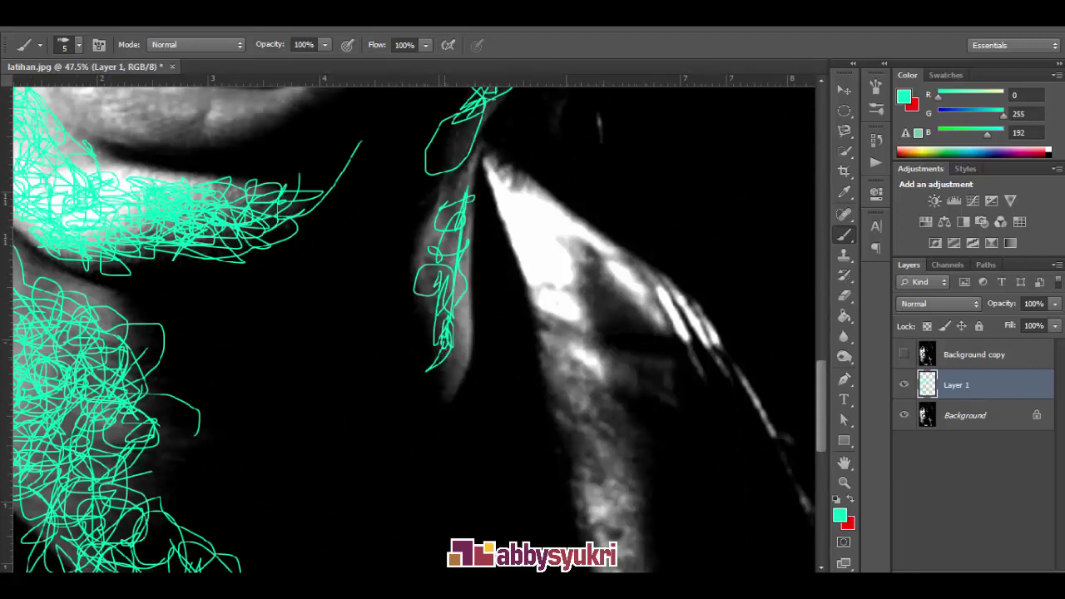
{"action": "mouse_move", "coordinate": [426, 369]}
{"action": "left_mouse_down"}
{"action": "mouse_move", "coordinate": [449, 437]}
{"action": "mouse_move", "coordinate": [475, 471]}
{"action": "mouse_move", "coordinate": [468, 183]}
{"action": "left_mouse_up"}
{"action": "mouse_move", "coordinate": [537, 206]}
{"action": "left_mouse_down"}
{"action": "mouse_move", "coordinate": [583, 274]}
{"action": "mouse_move", "coordinate": [687, 238]}
{"action": "mouse_move", "coordinate": [604, 259]}
{"action": "left_mouse_up"}
{"action": "left_click_drag", "start_coordinate": [712, 166], "coordinate": [582, 270]}
{"action": "mouse_move", "coordinate": [499, 249]}
{"action": "left_mouse_down"}
{"action": "mouse_move", "coordinate": [677, 358]}
{"action": "mouse_move", "coordinate": [574, 343]}
{"action": "mouse_move", "coordinate": [516, 391]}
{"action": "mouse_move", "coordinate": [532, 358]}
{"action": "mouse_move", "coordinate": [441, 241]}
{"action": "mouse_move", "coordinate": [582, 366]}
{"action": "left_mouse_up"}
{"action": "left_click_drag", "start_coordinate": [466, 249], "coordinate": [395, 168]}
{"action": "left_click_drag", "start_coordinate": [577, 274], "coordinate": [773, 540]}
{"action": "left_click_drag", "start_coordinate": [774, 482], "coordinate": [482, 283]}
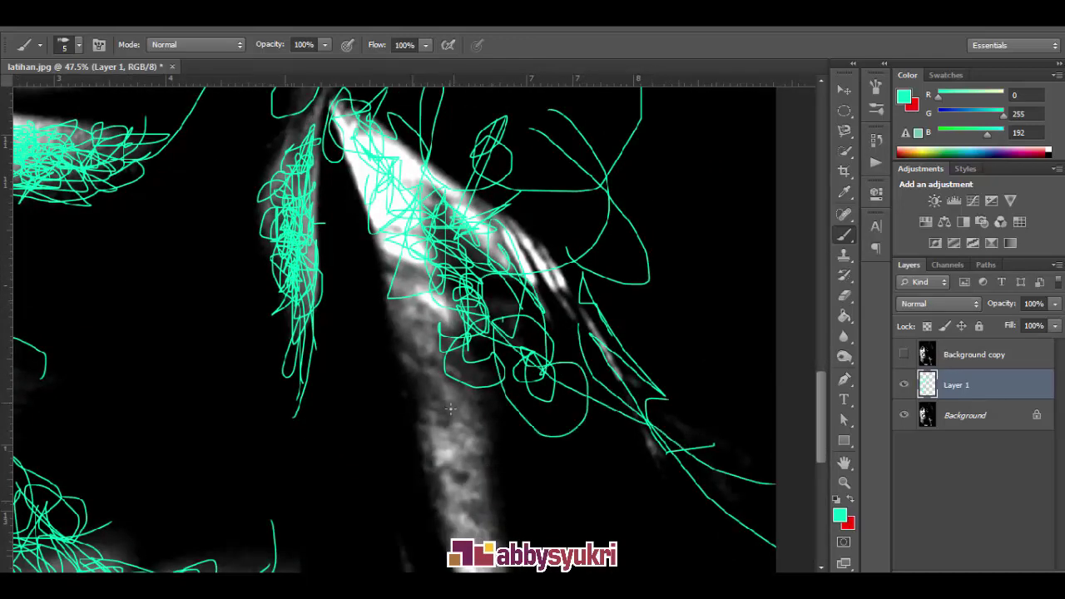
{"action": "scroll", "coordinate": [449, 409], "scroll_direction": "down", "scroll_amount": 3}
{"action": "mouse_move", "coordinate": [449, 399]}
{"action": "left_mouse_down"}
{"action": "mouse_move", "coordinate": [416, 175]}
{"action": "mouse_move", "coordinate": [466, 308]}
{"action": "left_mouse_up"}
- Draw long mint strands through the right-hand hair
{"action": "scroll", "coordinate": [469, 387], "scroll_direction": "up", "scroll_amount": 5}
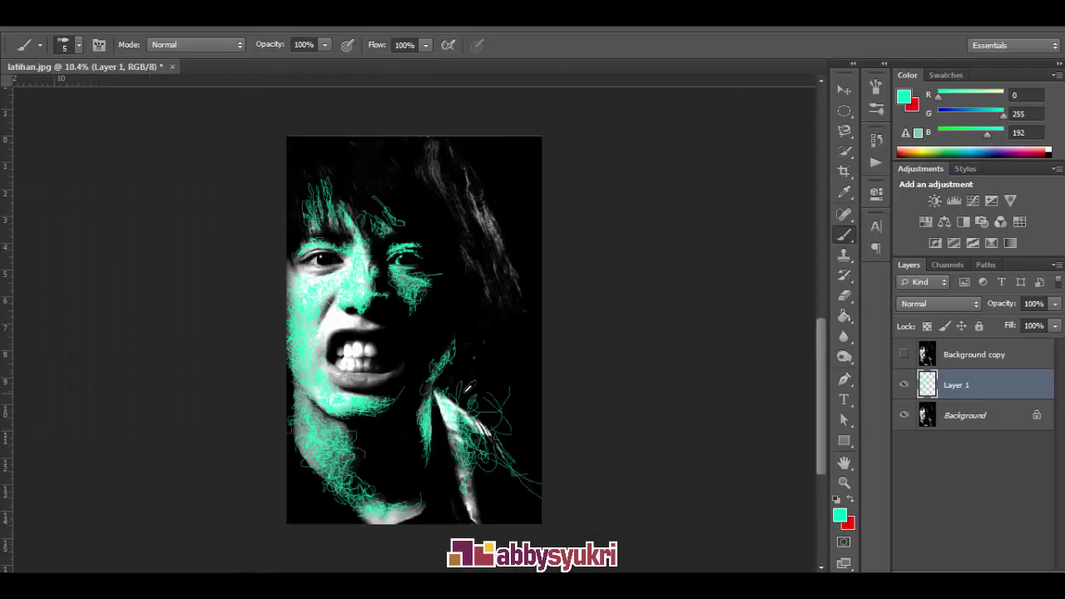
{"action": "scroll", "coordinate": [468, 388], "scroll_direction": "up", "scroll_amount": 3}
{"action": "mouse_move", "coordinate": [400, 100]}
{"action": "left_mouse_down"}
{"action": "mouse_move", "coordinate": [470, 365]}
{"action": "mouse_move", "coordinate": [491, 354]}
{"action": "mouse_move", "coordinate": [429, 249]}
{"action": "mouse_move", "coordinate": [391, 233]}
{"action": "left_mouse_up"}
{"action": "left_click_drag", "start_coordinate": [466, 241], "coordinate": [507, 307]}
{"action": "left_click_drag", "start_coordinate": [524, 430], "coordinate": [504, 302]}
{"action": "mouse_move", "coordinate": [416, 166]}
{"action": "left_mouse_down"}
{"action": "mouse_move", "coordinate": [540, 382]}
{"action": "mouse_move", "coordinate": [507, 350]}
{"action": "mouse_move", "coordinate": [535, 361]}
{"action": "left_mouse_up"}
{"action": "scroll", "coordinate": [535, 361], "scroll_direction": "down", "scroll_amount": 2}
{"action": "scroll", "coordinate": [542, 354], "scroll_direction": "down", "scroll_amount": 1}
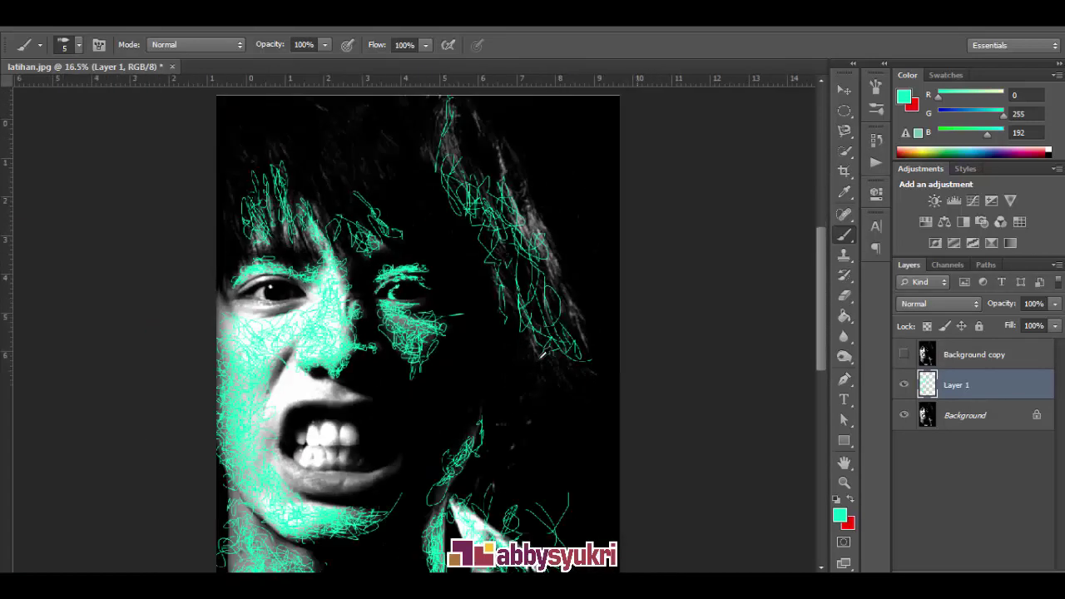
{"action": "scroll", "coordinate": [543, 354], "scroll_direction": "up", "scroll_amount": 1}
{"action": "left_click_drag", "start_coordinate": [526, 453], "coordinate": [554, 366]}
- Toggle the scribble and photo layers to check the lines, then add Layer 2 above Background
{"action": "left_click", "coordinate": [903, 354]}
{"action": "left_click", "coordinate": [904, 354]}
{"action": "left_click", "coordinate": [904, 415]}
{"action": "left_click", "coordinate": [903, 415]}
{"action": "left_click", "coordinate": [956, 422]}
{"action": "key", "text": "ctrl+shift+n"}
{"action": "key", "text": "Return"}
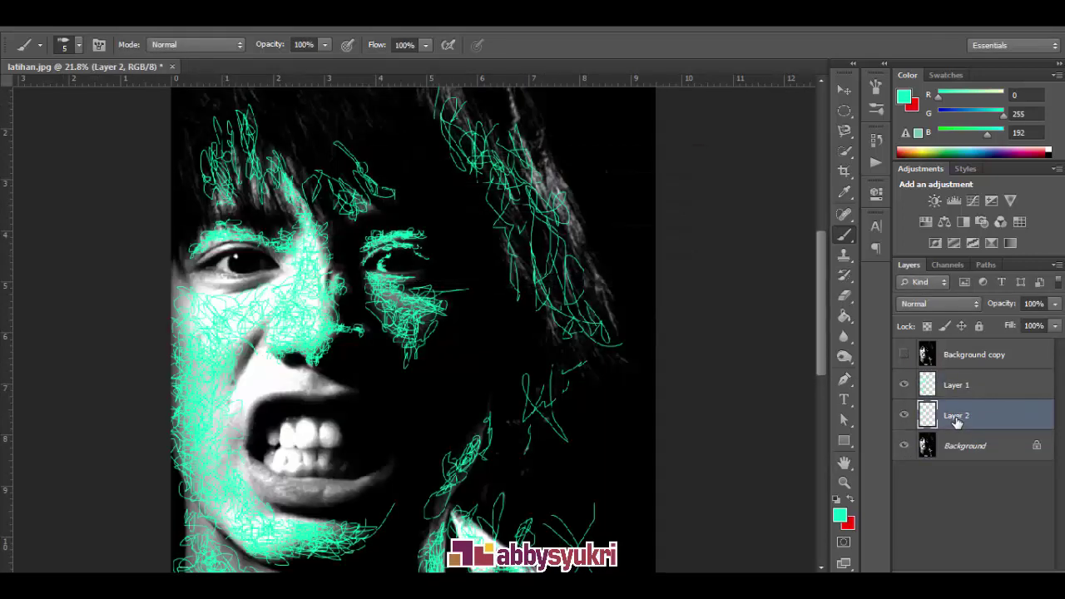
- Set the background colour to black and fill Layer 2 with it
{"action": "left_click", "coordinate": [847, 522]}
{"action": "left_click_drag", "start_coordinate": [226, 430], "coordinate": [185, 468]}
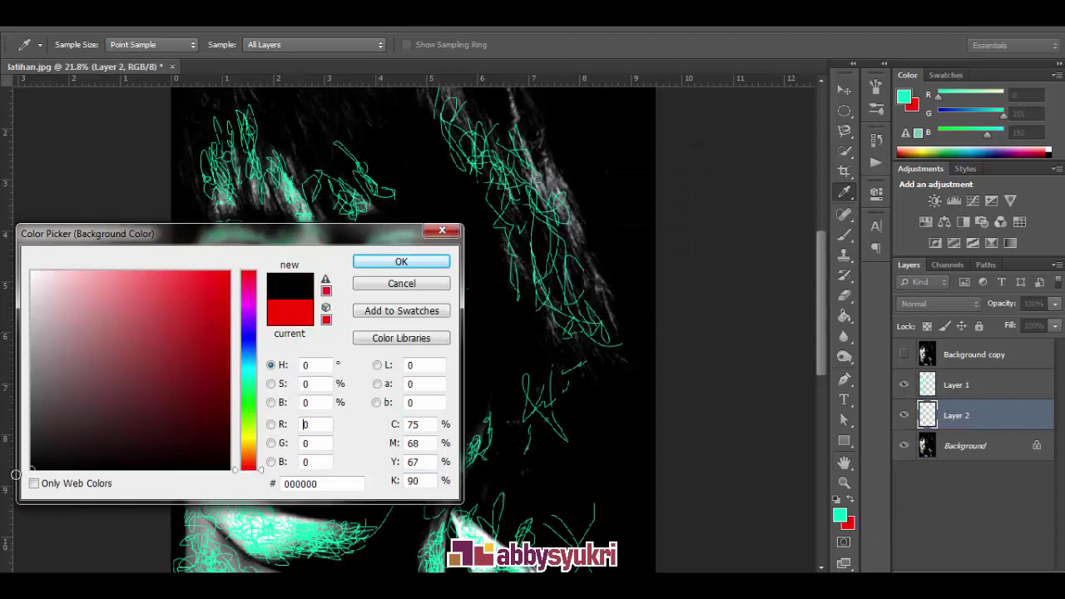
{"action": "left_click", "coordinate": [361, 265]}
{"action": "key", "text": "b"}
{"action": "key", "text": "ctrl+BackSpace"}
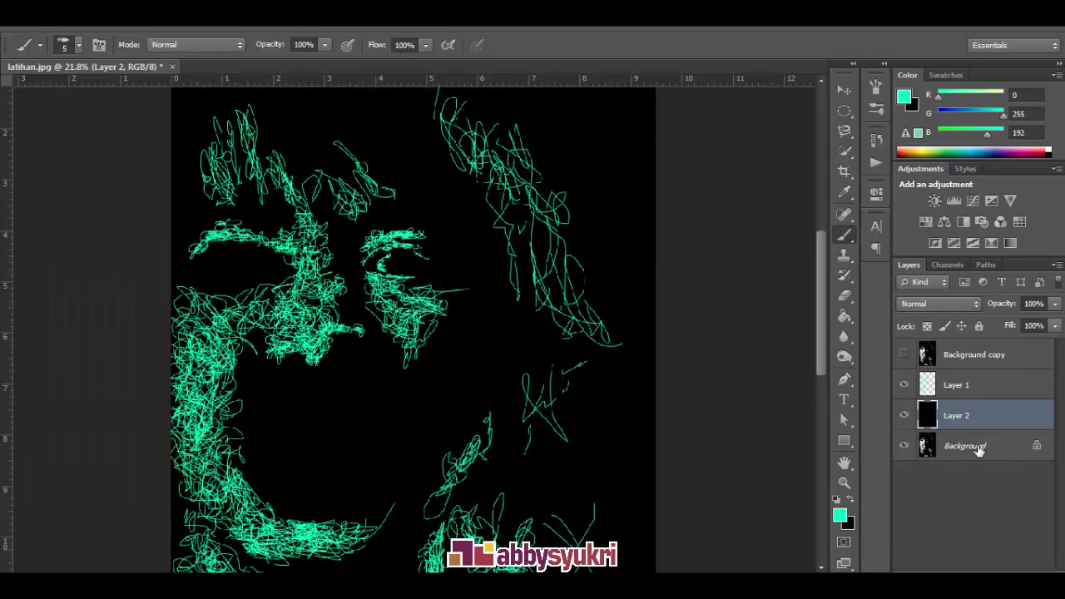
{"action": "left_click", "coordinate": [904, 355]}
{"action": "left_click", "coordinate": [904, 354]}
{"action": "left_click", "coordinate": [956, 356]}
{"action": "left_click", "coordinate": [956, 416]}
- Duplicate Background and place the Background copy 2 above the black layer
{"action": "left_click", "coordinate": [962, 448]}
{"action": "key", "text": "ctrl+j"}
{"action": "left_click_drag", "start_coordinate": [962, 446], "coordinate": [956, 398]}
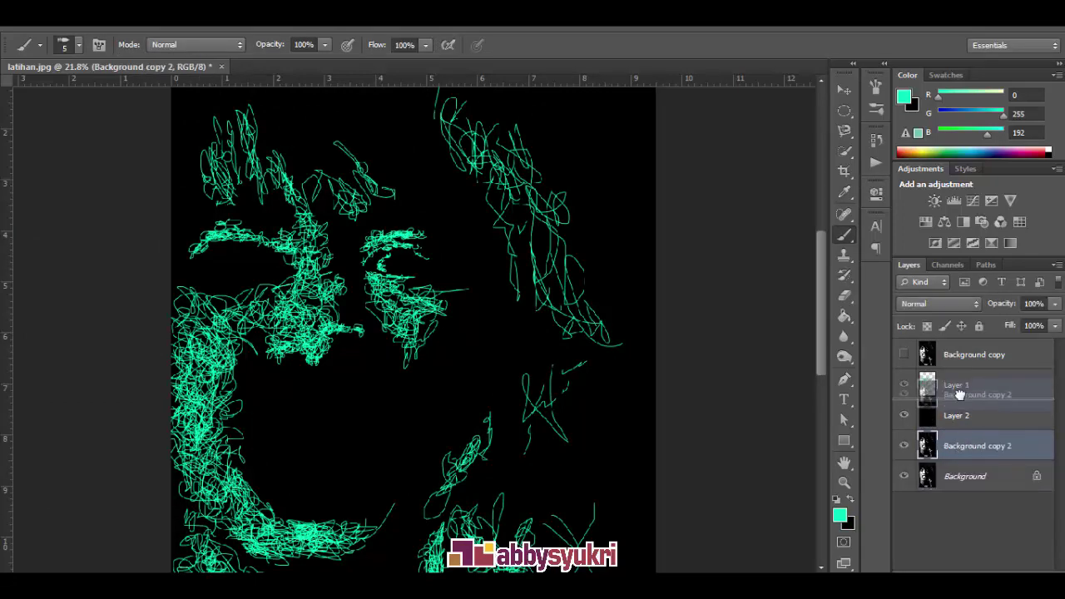
{"action": "left_click", "coordinate": [902, 415]}
{"action": "left_click", "coordinate": [901, 415]}
{"action": "left_click", "coordinate": [902, 416]}
{"action": "left_click", "coordinate": [902, 415]}
- Scribble mint strokes above the left eye, loops below it, and strokes near its corner
{"action": "left_click_drag", "start_coordinate": [219, 247], "coordinate": [299, 247]}
{"action": "mouse_move", "coordinate": [83, 370]}
{"action": "left_mouse_down"}
{"action": "mouse_move", "coordinate": [294, 266]}
{"action": "mouse_move", "coordinate": [220, 326]}
{"action": "mouse_move", "coordinate": [84, 399]}
{"action": "left_mouse_up"}
{"action": "mouse_move", "coordinate": [147, 451]}
{"action": "left_mouse_down"}
{"action": "mouse_move", "coordinate": [414, 280]}
{"action": "mouse_move", "coordinate": [367, 305]}
{"action": "mouse_move", "coordinate": [346, 360]}
{"action": "left_mouse_up"}
{"action": "left_click_drag", "start_coordinate": [238, 388], "coordinate": [657, 349]}
{"action": "mouse_move", "coordinate": [668, 295]}
{"action": "left_mouse_down"}
{"action": "mouse_move", "coordinate": [470, 390]}
{"action": "mouse_move", "coordinate": [641, 309]}
{"action": "left_mouse_up"}
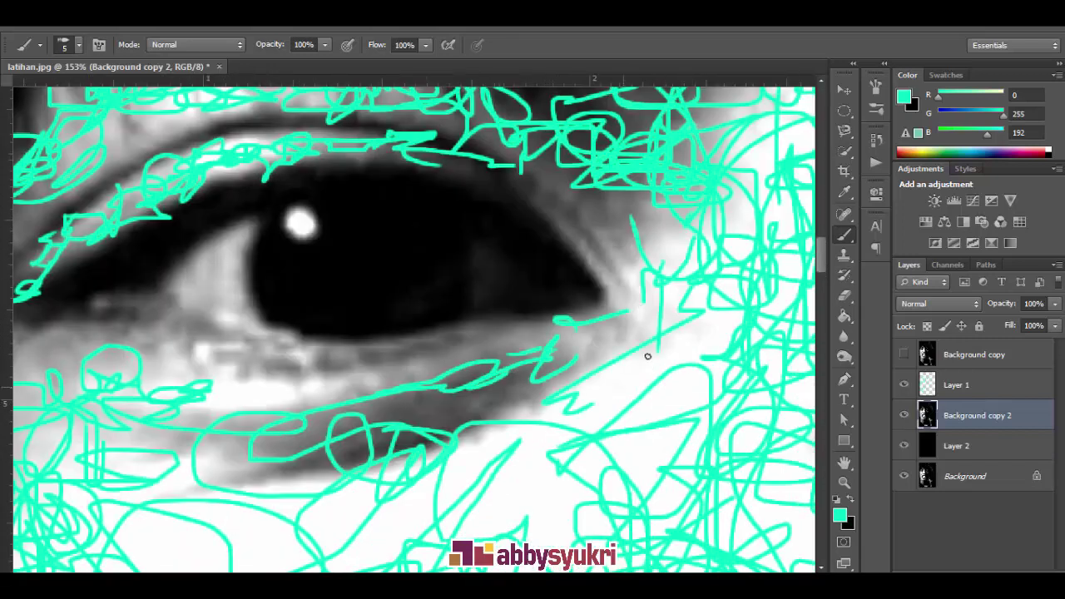
- Scribble over the inner eye corner, the catchlight and along the lower eyelid
{"action": "left_click_drag", "start_coordinate": [128, 332], "coordinate": [214, 316]}
{"action": "mouse_move", "coordinate": [218, 272]}
{"action": "left_mouse_down"}
{"action": "mouse_move", "coordinate": [315, 235]}
{"action": "mouse_move", "coordinate": [316, 283]}
{"action": "mouse_move", "coordinate": [274, 304]}
{"action": "left_mouse_up"}
{"action": "left_click_drag", "start_coordinate": [378, 195], "coordinate": [408, 216]}
{"action": "mouse_move", "coordinate": [100, 341]}
{"action": "left_mouse_down"}
{"action": "mouse_move", "coordinate": [399, 379]}
{"action": "mouse_move", "coordinate": [572, 323]}
{"action": "left_mouse_up"}
{"action": "left_click_drag", "start_coordinate": [166, 318], "coordinate": [240, 295]}
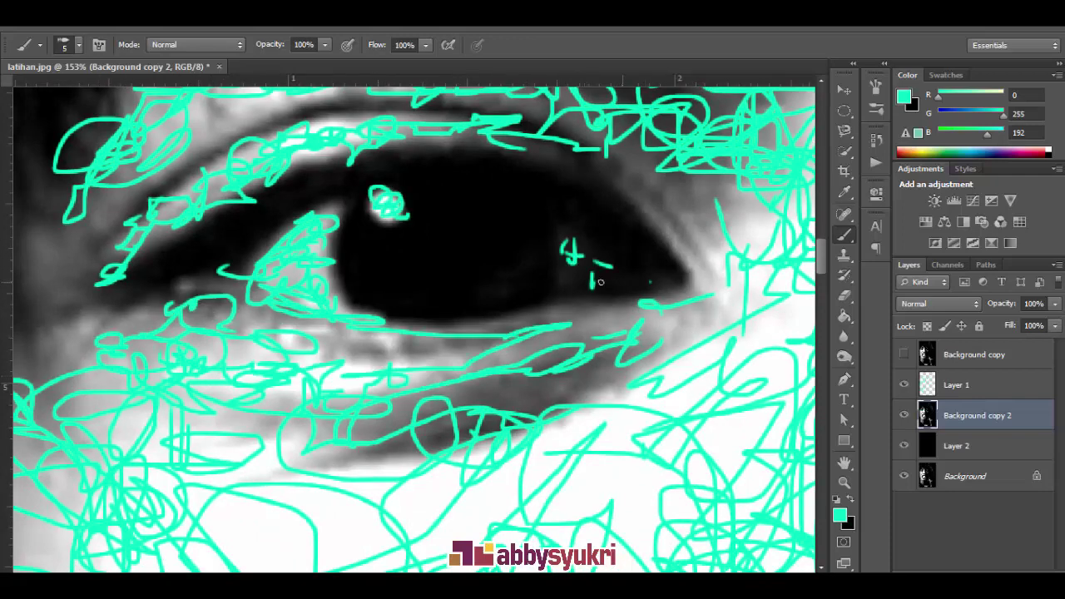
- Toggle the photo layer off and on to check the eye strokes alone
{"action": "scroll", "coordinate": [599, 282], "scroll_direction": "down", "scroll_amount": 5}
{"action": "left_click", "coordinate": [907, 413]}
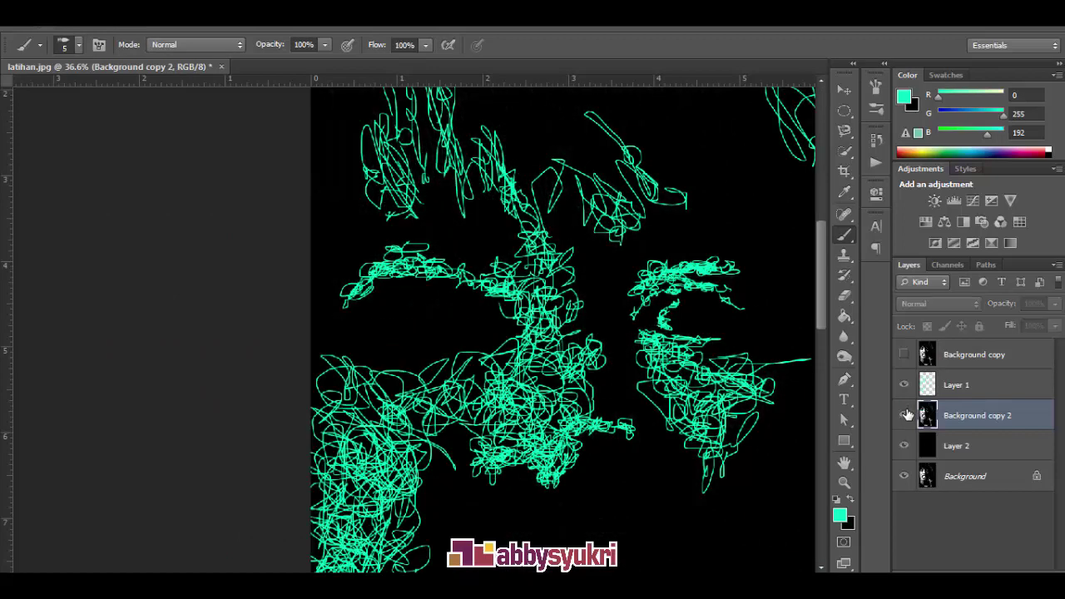
{"action": "left_click", "coordinate": [907, 414]}
{"action": "left_click", "coordinate": [907, 413]}
{"action": "left_click", "coordinate": [904, 415]}
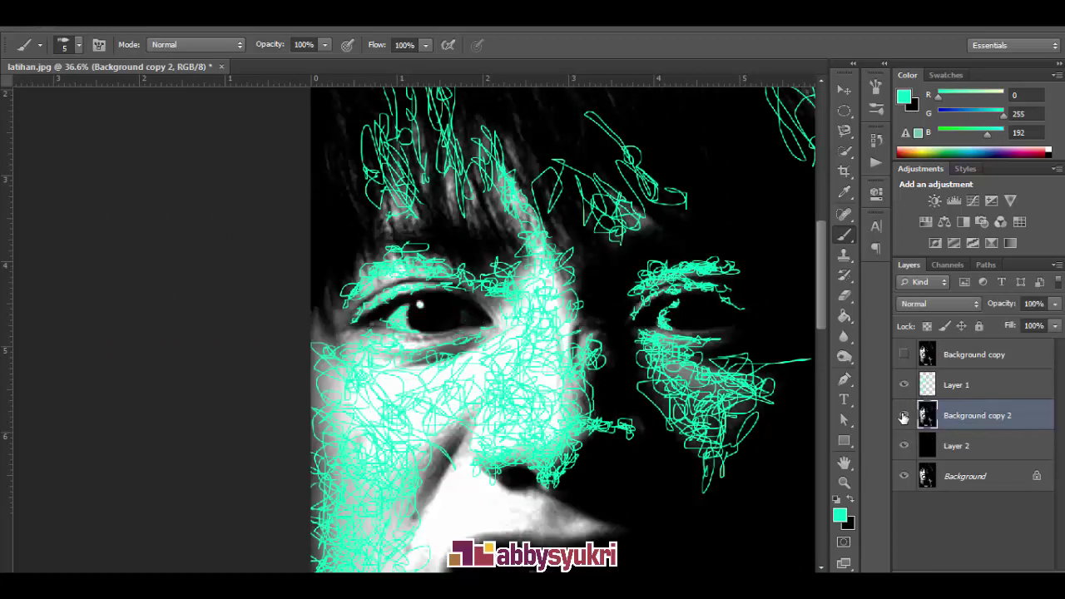
- Rearrange layers: delete one, duplicate another with Ctrl+J, drag it up, and reselect a layer
{"action": "left_click", "coordinate": [984, 393]}
{"action": "scroll", "coordinate": [415, 285], "scroll_direction": "up", "scroll_amount": 2}
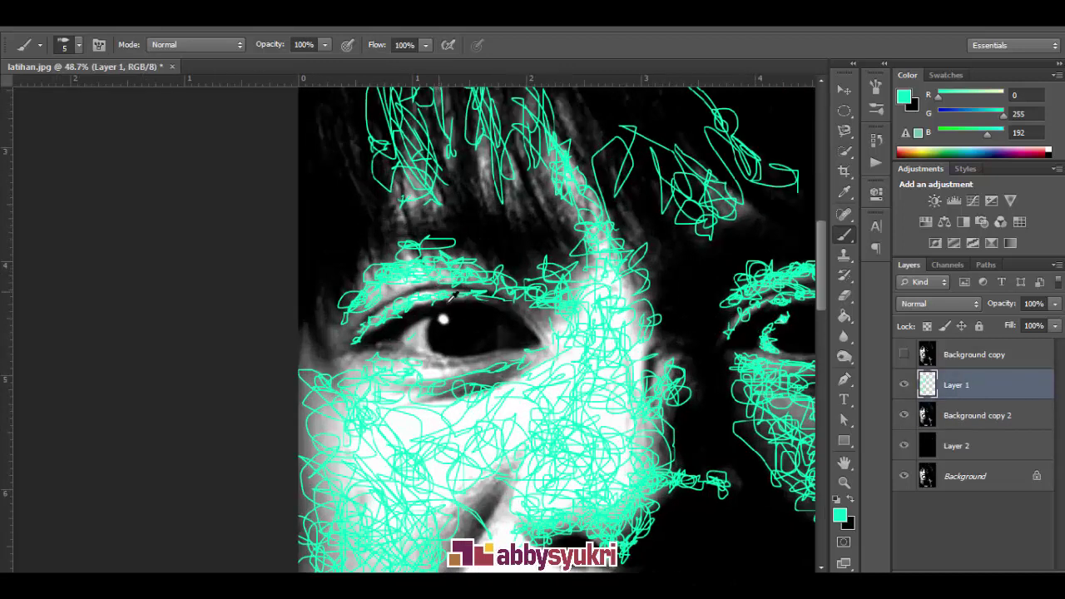
{"action": "scroll", "coordinate": [415, 285], "scroll_direction": "up", "scroll_amount": 3}
{"action": "scroll", "coordinate": [415, 285], "scroll_direction": "up", "scroll_amount": 1}
{"action": "left_click", "coordinate": [973, 415]}
{"action": "key", "text": "Delete"}
{"action": "left_click", "coordinate": [965, 446]}
{"action": "key", "text": "ctrl+j"}
{"action": "left_click_drag", "start_coordinate": [964, 446], "coordinate": [965, 403]}
{"action": "left_click", "coordinate": [957, 384]}
- Densely scribble along and below the lower eyelid, undoing a stray long stroke
{"action": "left_click_drag", "start_coordinate": [333, 321], "coordinate": [175, 408]}
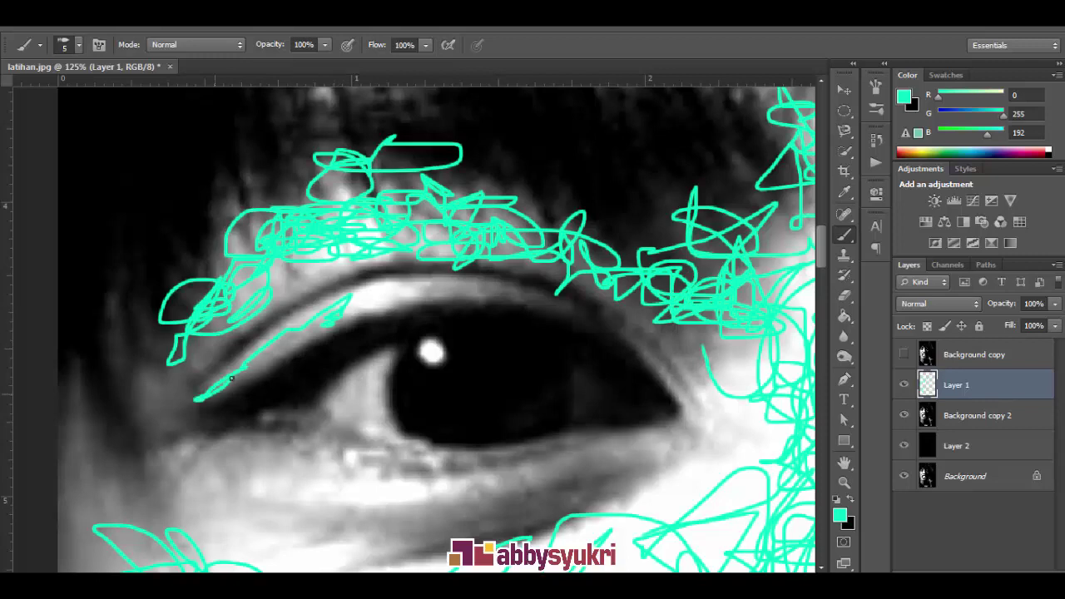
{"action": "scroll", "coordinate": [174, 408], "scroll_direction": "down", "scroll_amount": 3}
{"action": "left_click_drag", "start_coordinate": [158, 349], "coordinate": [461, 348]}
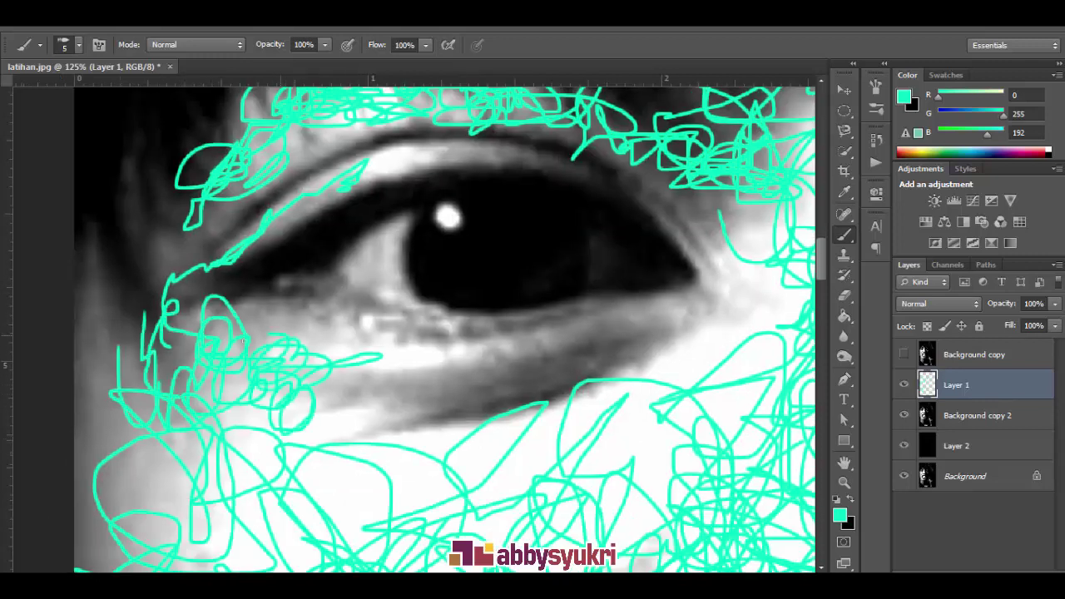
{"action": "key", "text": "ctrl+z"}
{"action": "mouse_move", "coordinate": [300, 332]}
{"action": "left_mouse_down"}
{"action": "mouse_move", "coordinate": [344, 356]}
{"action": "mouse_move", "coordinate": [690, 306]}
{"action": "left_mouse_up"}
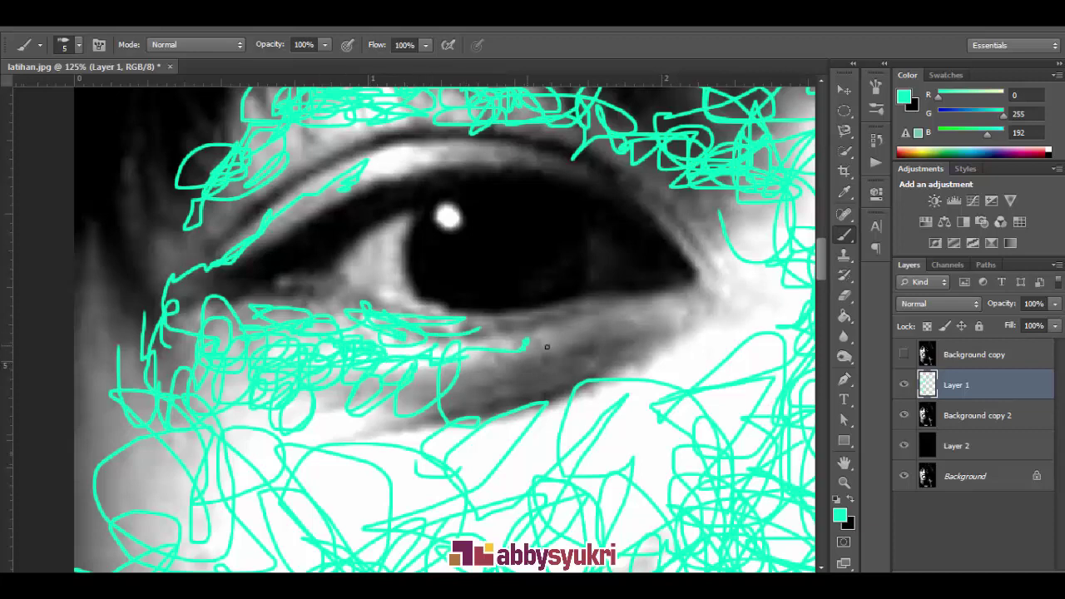
- Scribble inside the eye near the pupil and at the inner eye, undoing a stray line
{"action": "scroll", "coordinate": [689, 306], "scroll_direction": "up", "scroll_amount": 3}
{"action": "left_click_drag", "start_coordinate": [337, 358], "coordinate": [359, 334]}
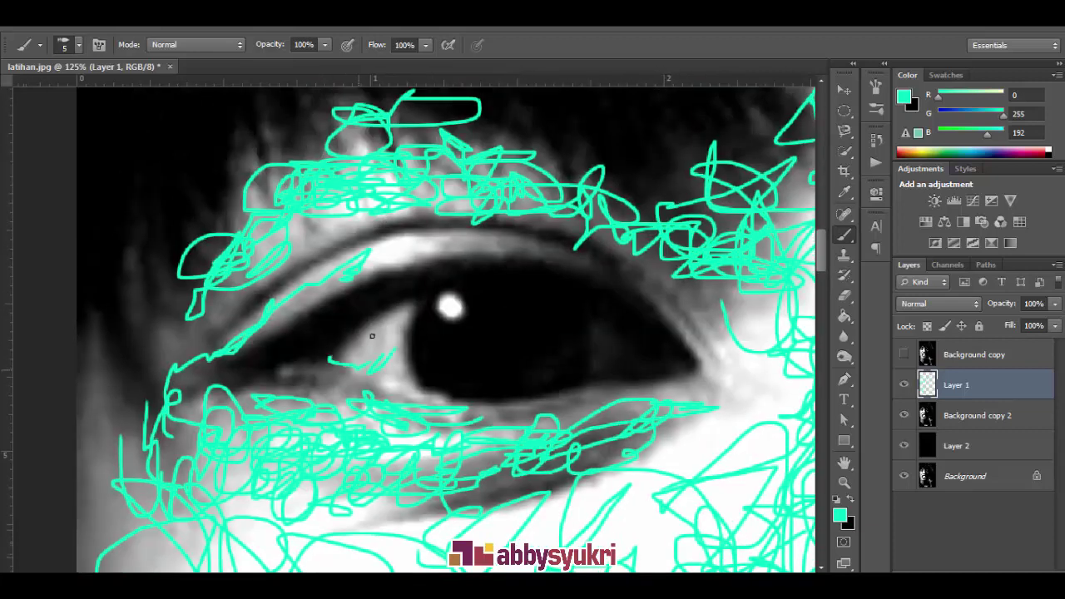
{"action": "key", "text": "ctrl+z"}
{"action": "left_click_drag", "start_coordinate": [392, 291], "coordinate": [387, 316]}
{"action": "left_click_drag", "start_coordinate": [315, 331], "coordinate": [328, 357]}
- Layer several scribble strokes along the upper eyelid
{"action": "mouse_move", "coordinate": [466, 250]}
{"action": "left_mouse_down"}
{"action": "mouse_move", "coordinate": [312, 300]}
{"action": "mouse_move", "coordinate": [416, 233]}
{"action": "left_mouse_up"}
{"action": "left_click_drag", "start_coordinate": [296, 253], "coordinate": [208, 333]}
{"action": "left_click_drag", "start_coordinate": [391, 237], "coordinate": [450, 212]}
{"action": "left_click_drag", "start_coordinate": [291, 258], "coordinate": [216, 349]}
{"action": "scroll", "coordinate": [403, 301], "scroll_direction": "down", "scroll_amount": 1}
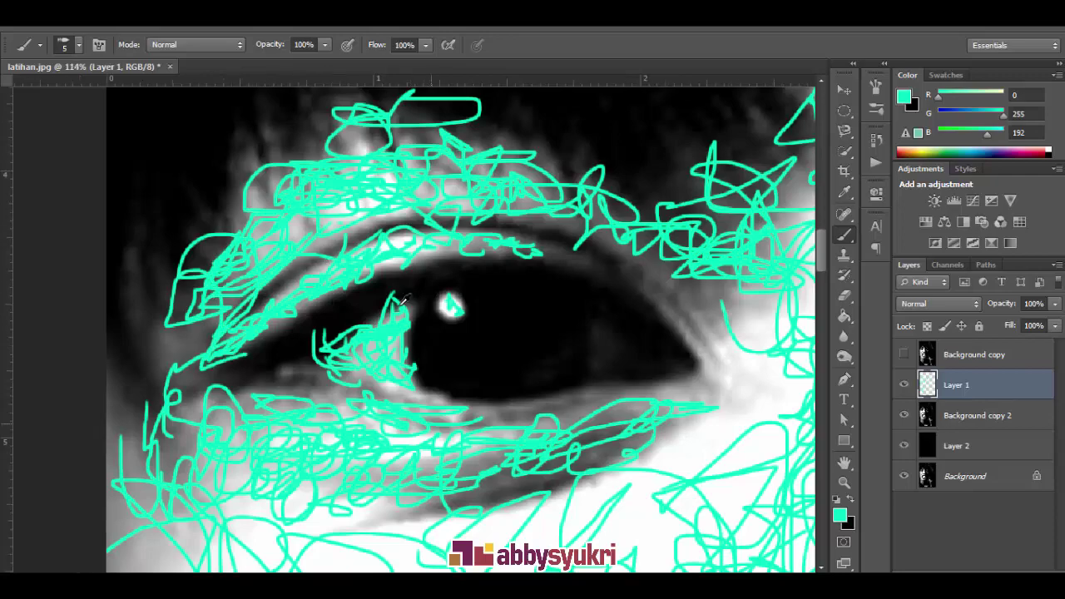
{"action": "scroll", "coordinate": [404, 301], "scroll_direction": "down", "scroll_amount": 2}
{"action": "scroll", "coordinate": [499, 324], "scroll_direction": "up", "scroll_amount": 3}
- Scribble at the eye's outer corner and hide the photo to view only the strokes
{"action": "left_click_drag", "start_coordinate": [503, 320], "coordinate": [557, 345]}
{"action": "scroll", "coordinate": [532, 333], "scroll_direction": "down", "scroll_amount": 3}
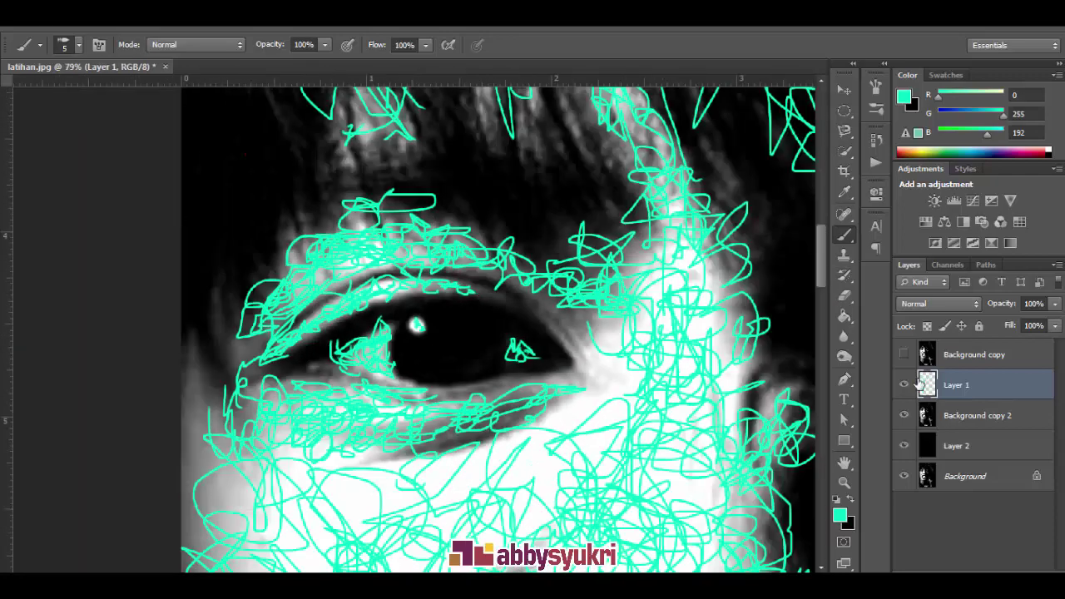
{"action": "left_click", "coordinate": [903, 414]}
{"action": "scroll", "coordinate": [356, 192], "scroll_direction": "down", "scroll_amount": 5}
- Show the photo again and scribble over the nose and upper lip
{"action": "scroll", "coordinate": [356, 192], "scroll_direction": "up", "scroll_amount": 2}
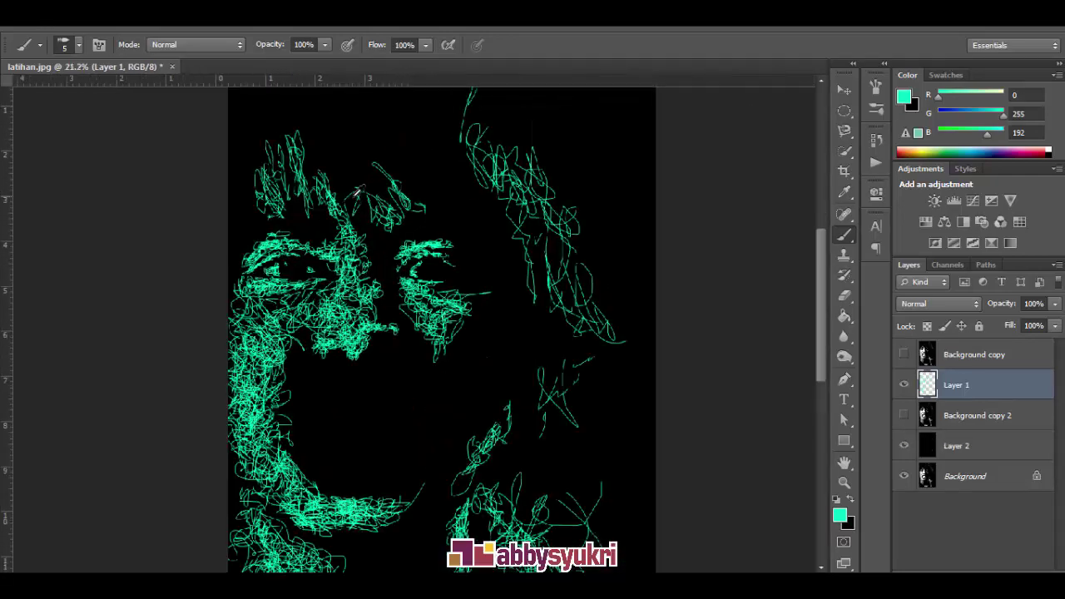
{"action": "scroll", "coordinate": [357, 191], "scroll_direction": "up", "scroll_amount": 1}
{"action": "left_click", "coordinate": [903, 414]}
{"action": "scroll", "coordinate": [343, 366], "scroll_direction": "up", "scroll_amount": 1}
{"action": "scroll", "coordinate": [342, 365], "scroll_direction": "up", "scroll_amount": 2}
{"action": "mouse_move", "coordinate": [331, 383]}
{"action": "left_mouse_down"}
{"action": "mouse_move", "coordinate": [307, 396]}
{"action": "mouse_move", "coordinate": [379, 406]}
{"action": "mouse_move", "coordinate": [458, 438]}
{"action": "left_mouse_up"}
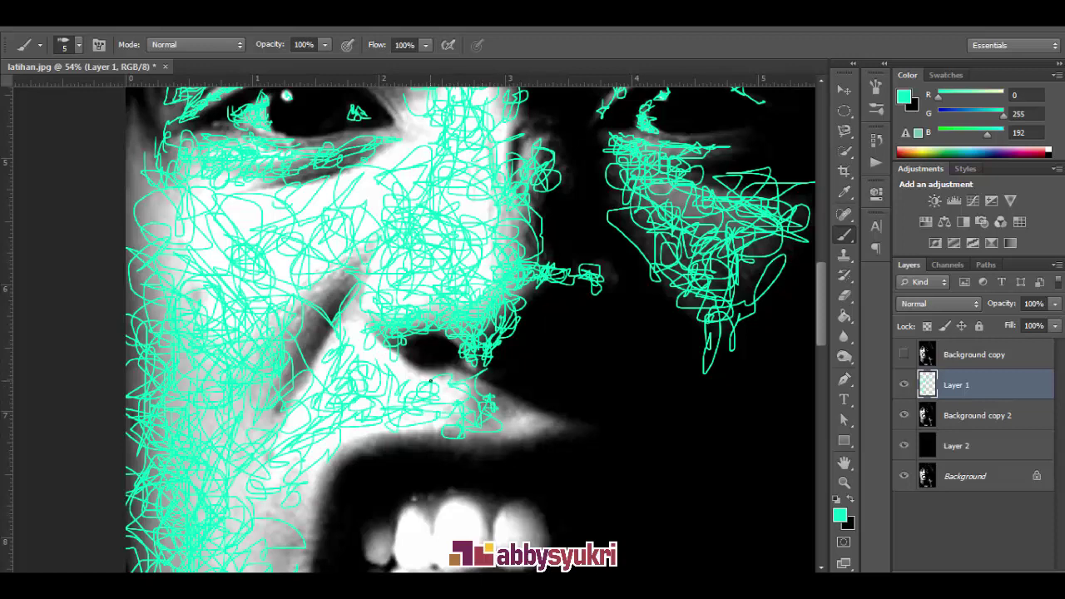
- Extend scribbles right of the upper lip, along its lower edge, and across the lower lip
{"action": "mouse_move", "coordinate": [538, 428]}
{"action": "left_mouse_down"}
{"action": "mouse_move", "coordinate": [637, 428]}
{"action": "mouse_move", "coordinate": [532, 399]}
{"action": "mouse_move", "coordinate": [503, 359]}
{"action": "left_mouse_up"}
{"action": "left_click_drag", "start_coordinate": [380, 449], "coordinate": [347, 337]}
{"action": "left_click_drag", "start_coordinate": [337, 499], "coordinate": [343, 341]}
{"action": "mouse_move", "coordinate": [317, 395]}
{"action": "left_mouse_down"}
{"action": "mouse_move", "coordinate": [383, 423]}
{"action": "mouse_move", "coordinate": [478, 426]}
{"action": "left_mouse_up"}
{"action": "mouse_move", "coordinate": [300, 353]}
{"action": "left_mouse_down"}
{"action": "mouse_move", "coordinate": [479, 408]}
{"action": "mouse_move", "coordinate": [391, 449]}
{"action": "mouse_move", "coordinate": [624, 332]}
{"action": "mouse_move", "coordinate": [595, 379]}
{"action": "mouse_move", "coordinate": [412, 397]}
{"action": "mouse_move", "coordinate": [570, 358]}
{"action": "mouse_move", "coordinate": [391, 391]}
{"action": "left_mouse_up"}
- Scribble densely over the upper-left teeth and thicken the teeth strokes
{"action": "scroll", "coordinate": [405, 271], "scroll_direction": "up", "scroll_amount": 5}
{"action": "mouse_move", "coordinate": [266, 274]}
{"action": "left_mouse_down"}
{"action": "mouse_move", "coordinate": [300, 307]}
{"action": "mouse_move", "coordinate": [291, 333]}
{"action": "mouse_move", "coordinate": [337, 275]}
{"action": "mouse_move", "coordinate": [383, 281]}
{"action": "mouse_move", "coordinate": [416, 232]}
{"action": "mouse_move", "coordinate": [466, 250]}
{"action": "mouse_move", "coordinate": [441, 341]}
{"action": "mouse_move", "coordinate": [373, 325]}
{"action": "mouse_move", "coordinate": [516, 333]}
{"action": "mouse_move", "coordinate": [565, 299]}
{"action": "mouse_move", "coordinate": [632, 316]}
{"action": "mouse_move", "coordinate": [573, 245]}
{"action": "mouse_move", "coordinate": [633, 249]}
{"action": "mouse_move", "coordinate": [615, 336]}
{"action": "mouse_move", "coordinate": [545, 328]}
{"action": "left_mouse_up"}
{"action": "mouse_move", "coordinate": [332, 379]}
{"action": "left_mouse_down"}
{"action": "mouse_move", "coordinate": [324, 407]}
{"action": "mouse_move", "coordinate": [281, 413]}
{"action": "mouse_move", "coordinate": [374, 415]}
{"action": "mouse_move", "coordinate": [324, 466]}
{"action": "mouse_move", "coordinate": [388, 450]}
{"action": "mouse_move", "coordinate": [482, 463]}
{"action": "mouse_move", "coordinate": [471, 409]}
{"action": "mouse_move", "coordinate": [499, 383]}
{"action": "mouse_move", "coordinate": [466, 433]}
{"action": "mouse_move", "coordinate": [587, 413]}
{"action": "mouse_move", "coordinate": [582, 450]}
{"action": "mouse_move", "coordinate": [599, 391]}
{"action": "mouse_move", "coordinate": [666, 432]}
{"action": "mouse_move", "coordinate": [553, 383]}
{"action": "left_mouse_up"}
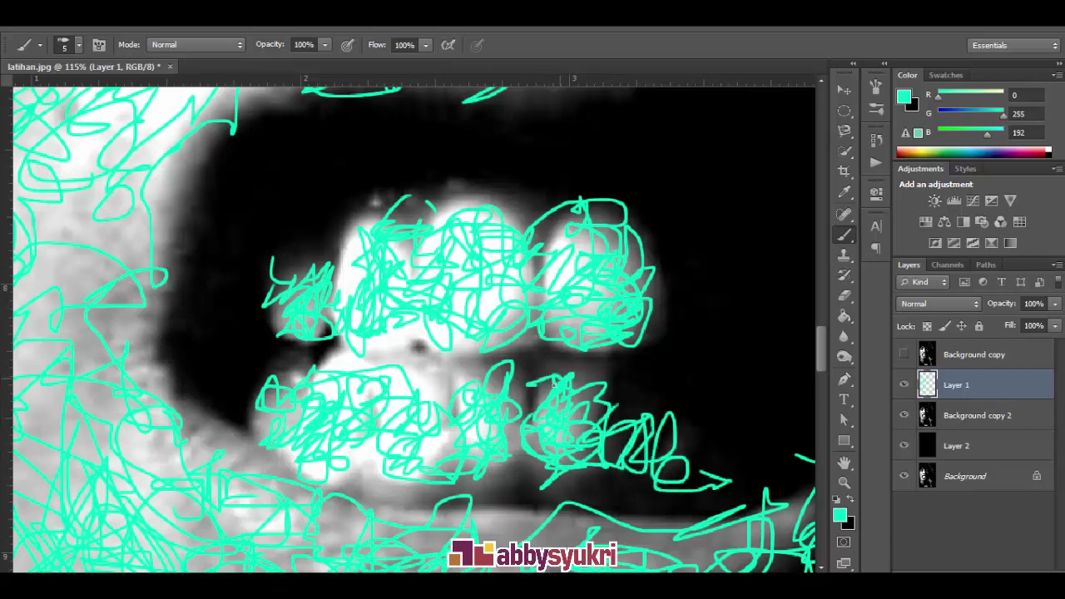
{"action": "scroll", "coordinate": [553, 383], "scroll_direction": "down", "scroll_amount": 2}
- Hide the photo to check the strokes, then show the grayscale Background copy
{"action": "scroll", "coordinate": [553, 383], "scroll_direction": "down", "scroll_amount": 3}
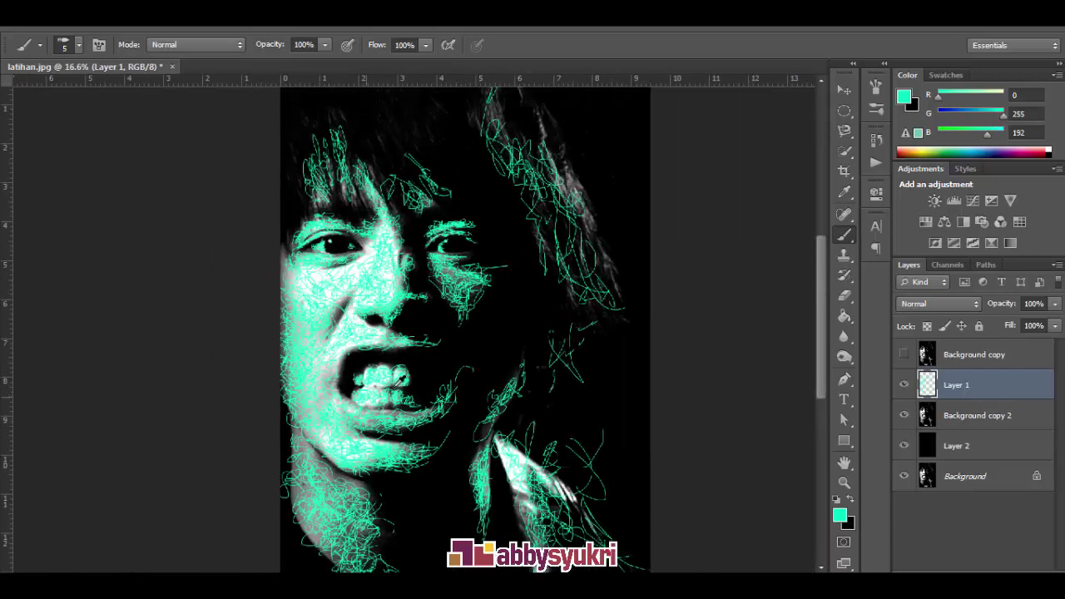
{"action": "scroll", "coordinate": [517, 405], "scroll_direction": "down", "scroll_amount": 1}
{"action": "left_click", "coordinate": [904, 414]}
{"action": "left_click", "coordinate": [904, 416]}
{"action": "left_click", "coordinate": [902, 417]}
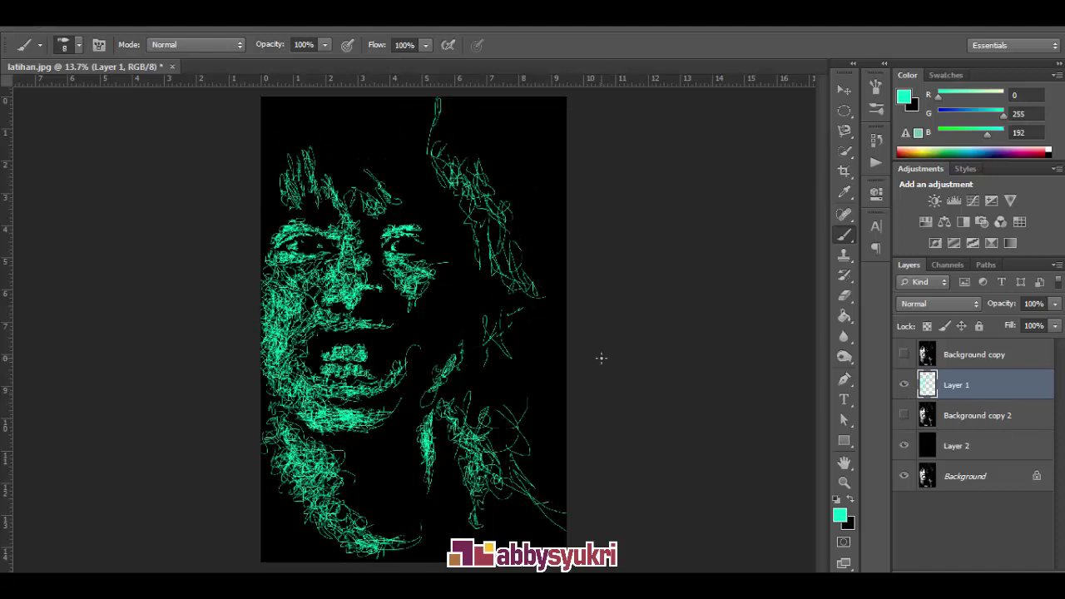
{"action": "left_click", "coordinate": [903, 354]}
- Zoom around while toggling the Background copy photo off and back on
{"action": "scroll", "coordinate": [373, 318], "scroll_direction": "up", "scroll_amount": 6}
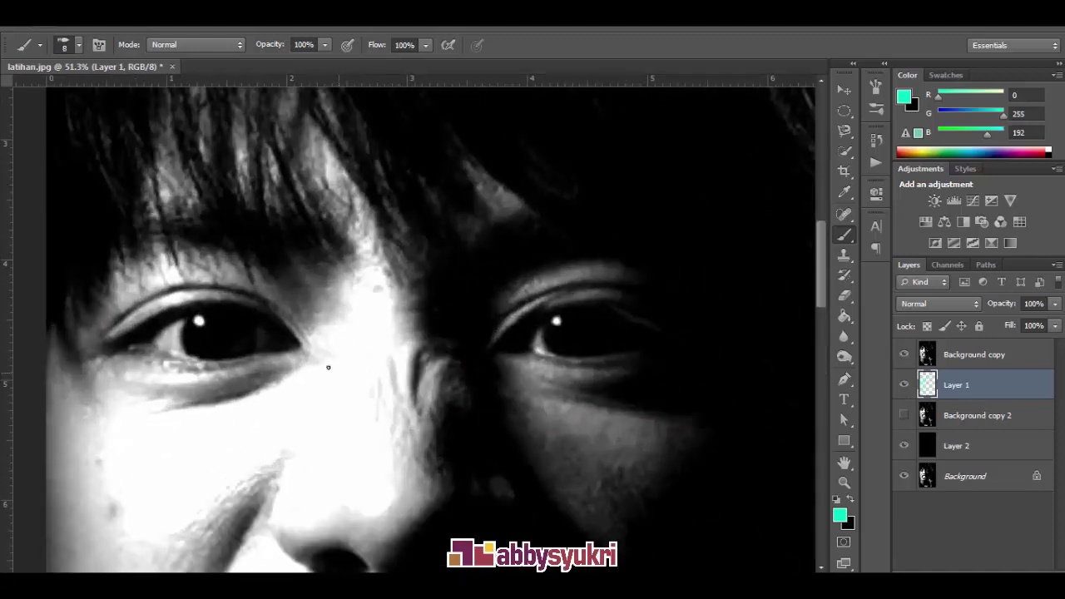
{"action": "scroll", "coordinate": [399, 356], "scroll_direction": "down", "scroll_amount": 3}
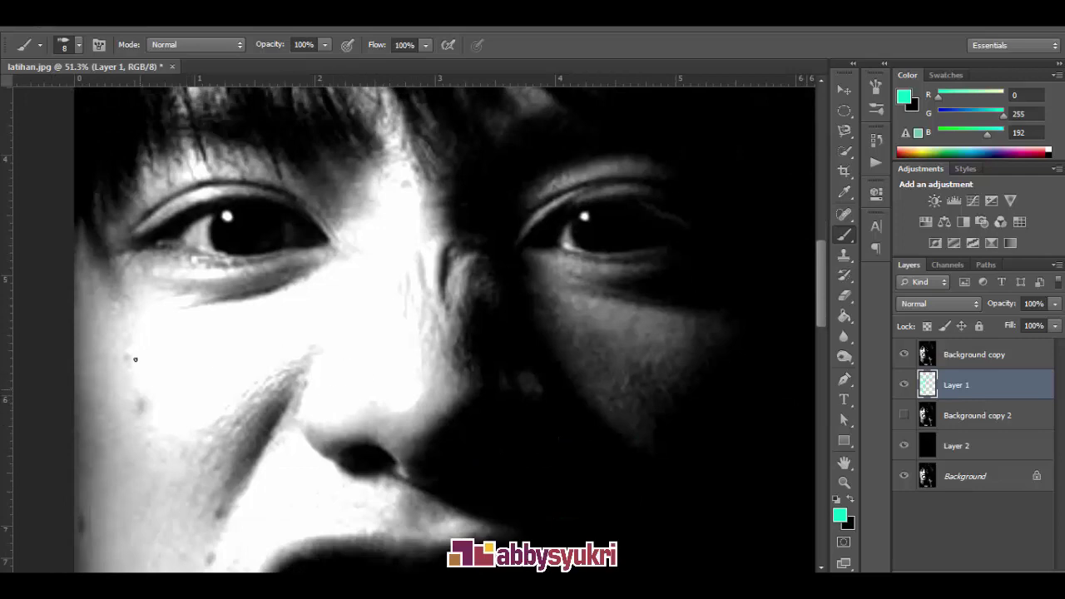
{"action": "left_click", "coordinate": [904, 355]}
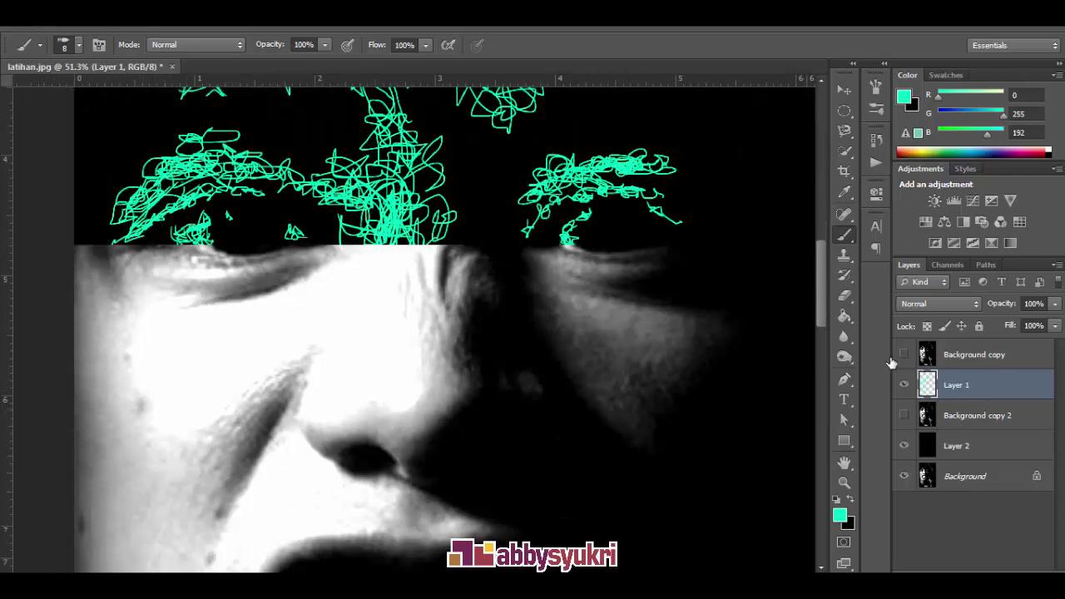
{"action": "scroll", "coordinate": [399, 333], "scroll_direction": "down", "scroll_amount": 5}
{"action": "scroll", "coordinate": [346, 333], "scroll_direction": "up", "scroll_amount": 3}
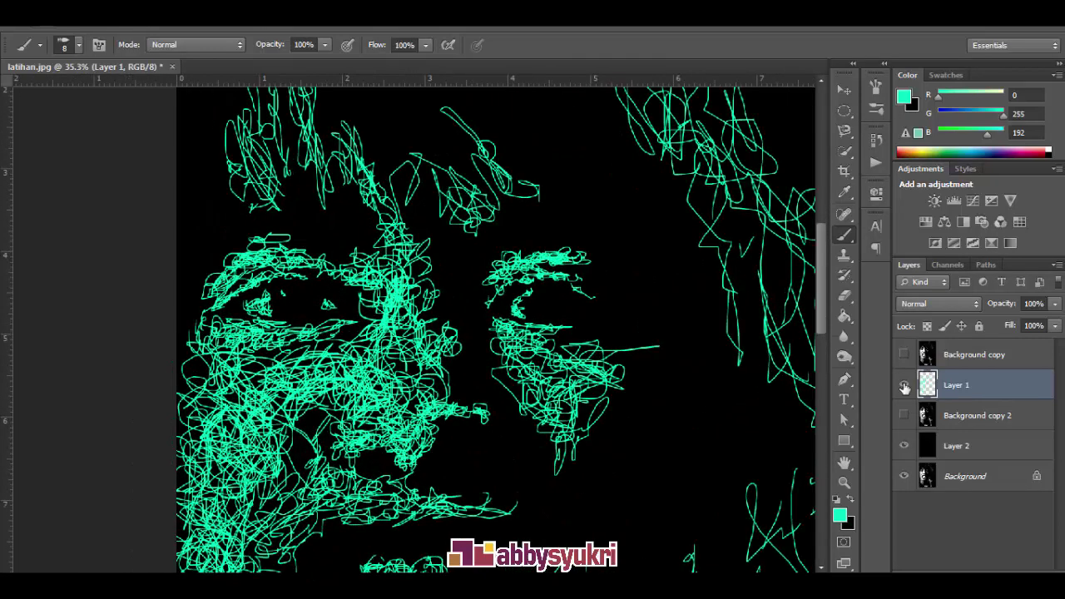
{"action": "left_click", "coordinate": [903, 354]}
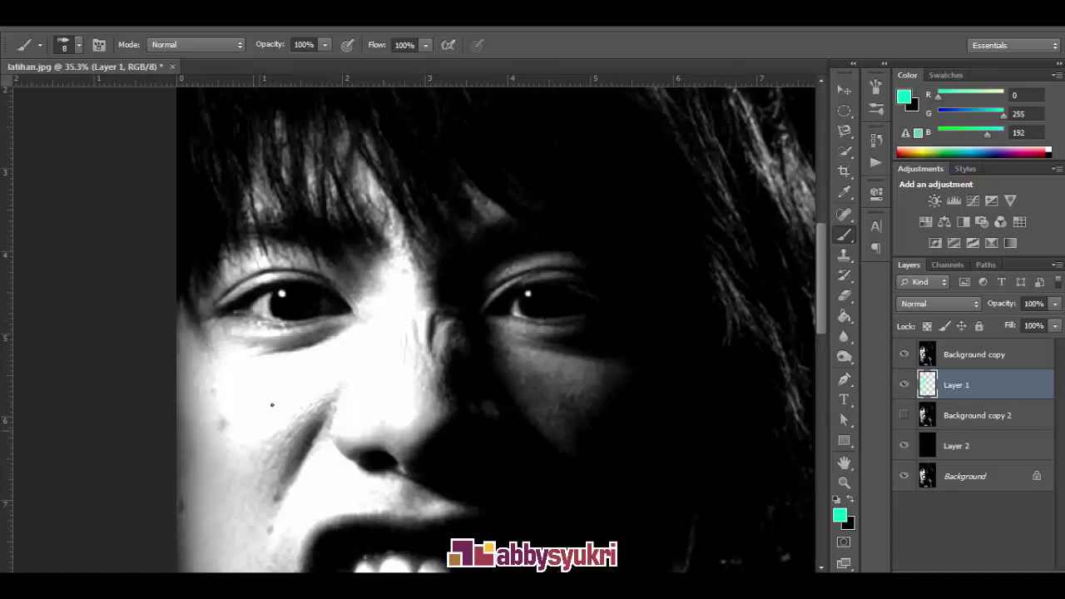
- Zoom out and hide the Background copy photo to inspect the strokes
{"action": "scroll", "coordinate": [325, 427], "scroll_direction": "down", "scroll_amount": 3}
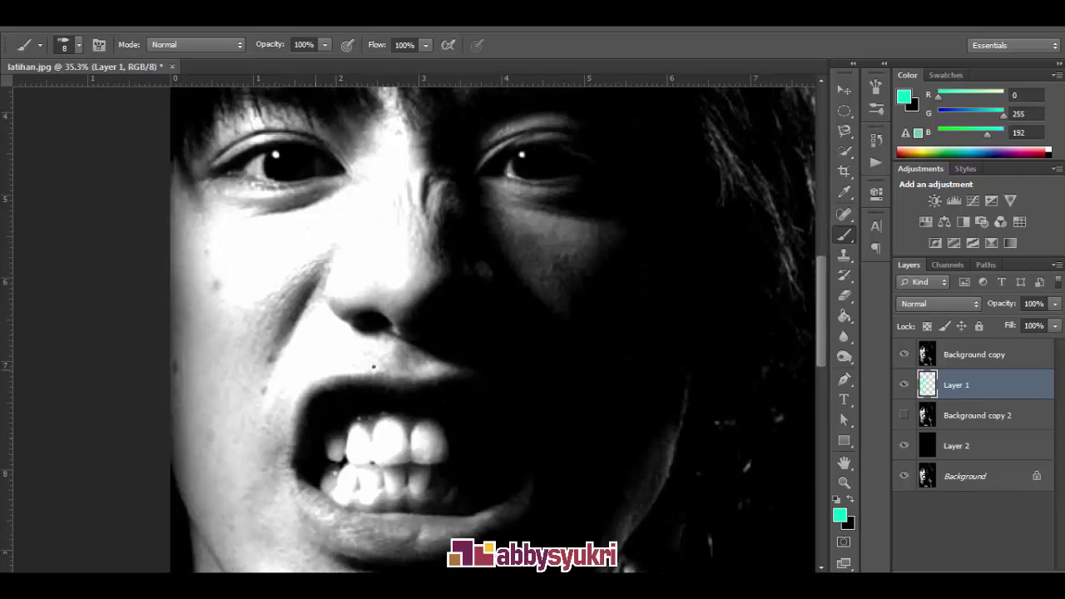
{"action": "scroll", "coordinate": [452, 352], "scroll_direction": "down", "scroll_amount": 2}
{"action": "scroll", "coordinate": [451, 352], "scroll_direction": "down", "scroll_amount": 2}
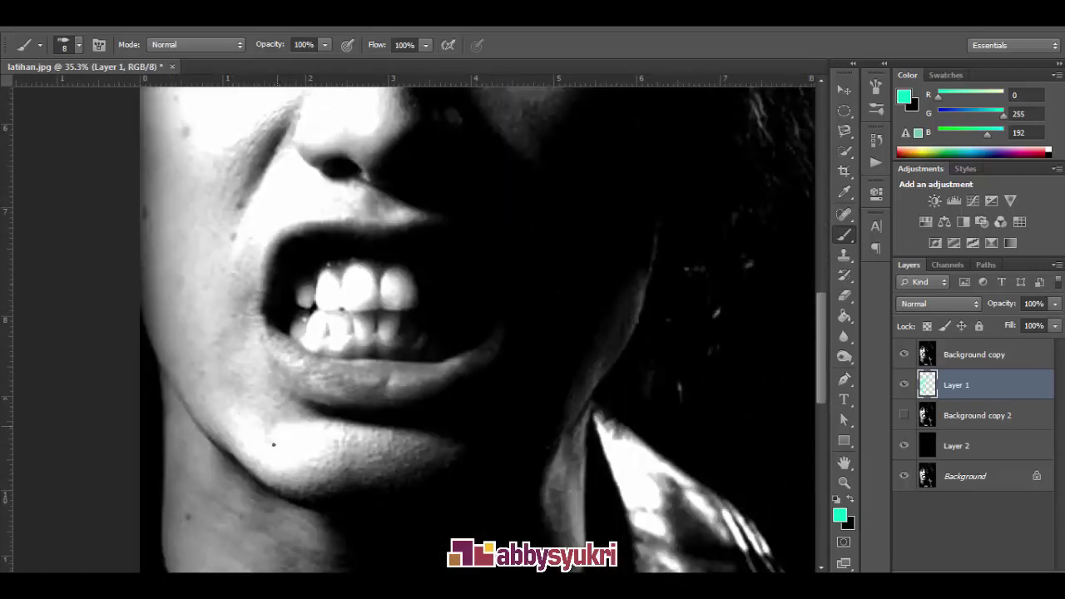
{"action": "scroll", "coordinate": [274, 444], "scroll_direction": "down", "scroll_amount": 2}
{"action": "left_click", "coordinate": [903, 354]}
{"action": "scroll", "coordinate": [650, 380], "scroll_direction": "down", "scroll_amount": 3}
{"action": "scroll", "coordinate": [650, 380], "scroll_direction": "down", "scroll_amount": 1}
{"action": "scroll", "coordinate": [302, 209], "scroll_direction": "up", "scroll_amount": 1}
{"action": "scroll", "coordinate": [302, 209], "scroll_direction": "up", "scroll_amount": 2}
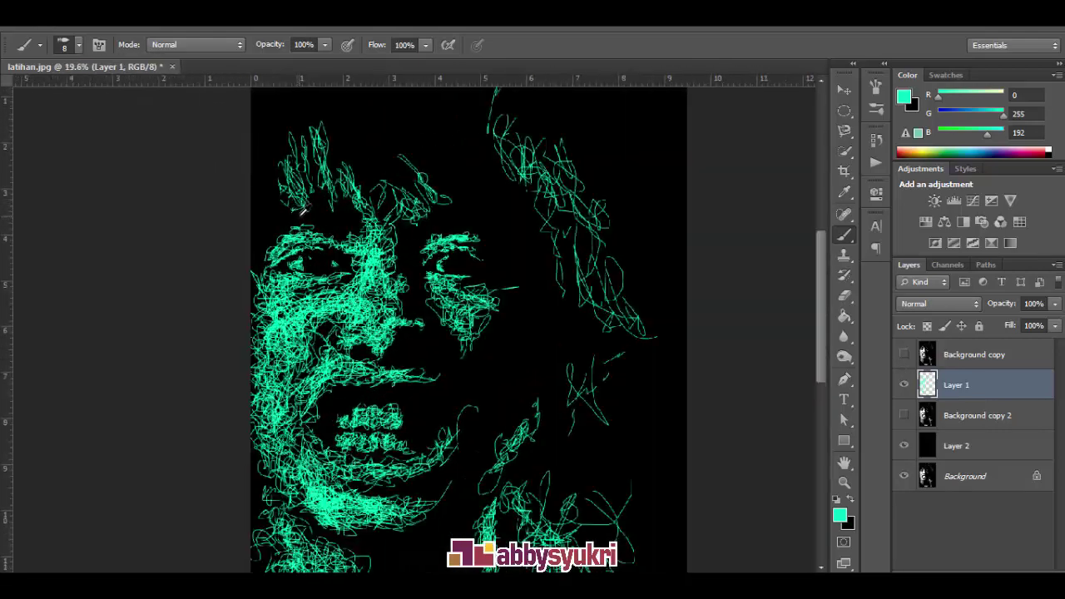
{"action": "scroll", "coordinate": [322, 307], "scroll_direction": "up", "scroll_amount": 2}
{"action": "scroll", "coordinate": [322, 307], "scroll_direction": "up", "scroll_amount": 2}
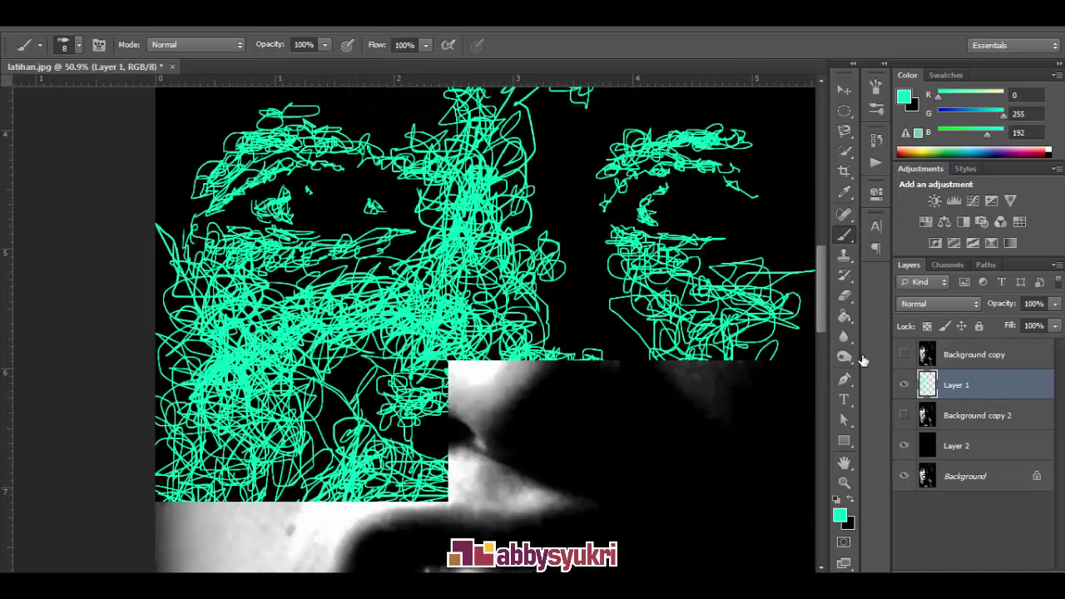
- Add a few more face scribbles and compare them against the photo
{"action": "left_click_drag", "start_coordinate": [291, 349], "coordinate": [341, 358]}
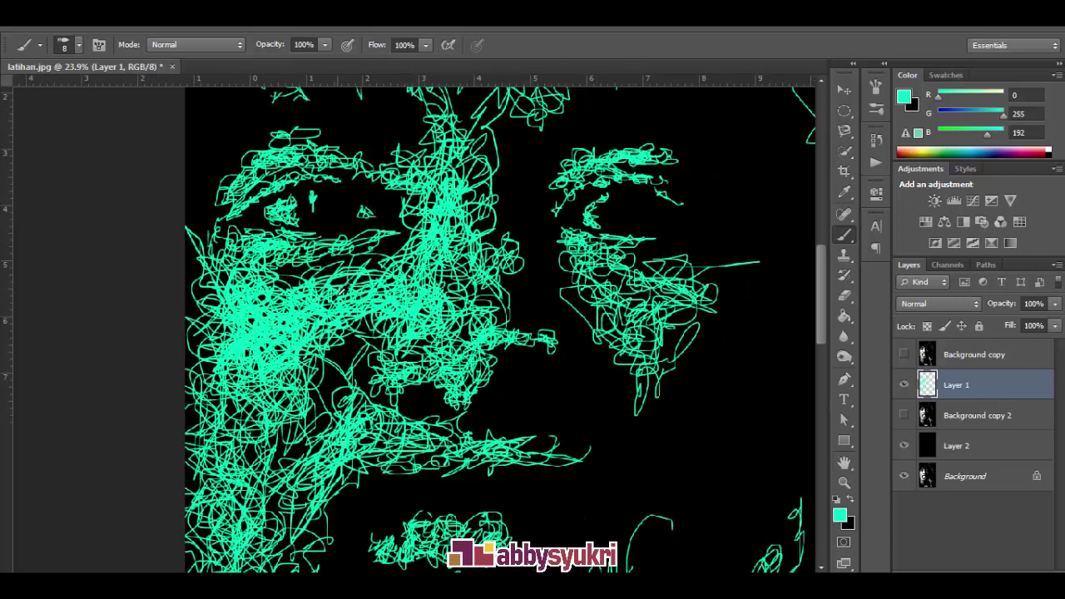
{"action": "scroll", "coordinate": [413, 379], "scroll_direction": "down", "scroll_amount": 5}
{"action": "scroll", "coordinate": [413, 379], "scroll_direction": "up", "scroll_amount": 2}
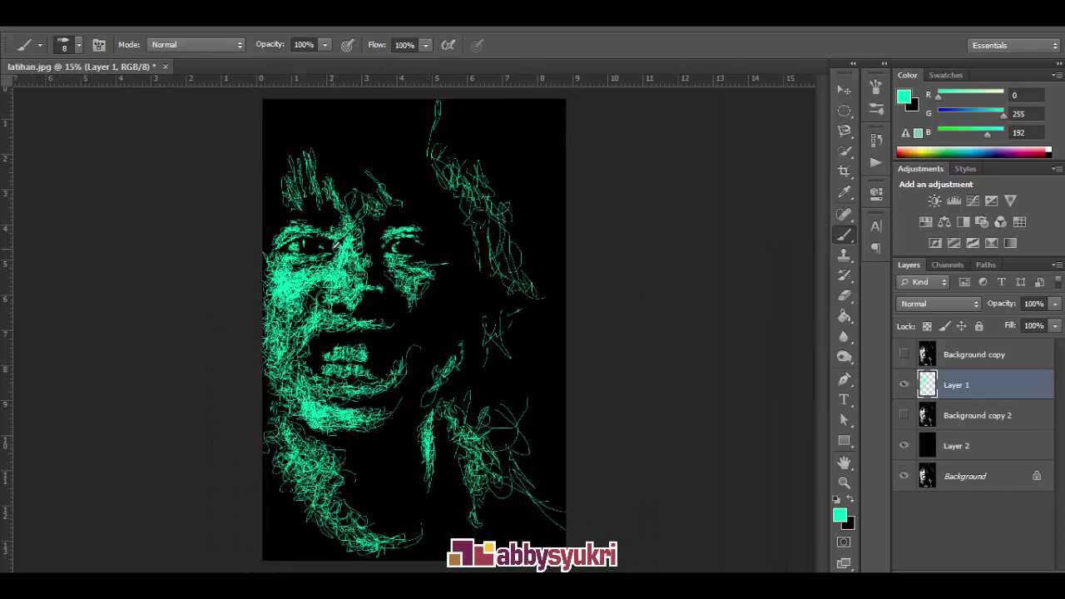
{"action": "scroll", "coordinate": [391, 358], "scroll_direction": "up", "scroll_amount": 3}
{"action": "left_click", "coordinate": [903, 355]}
{"action": "left_click", "coordinate": [904, 355]}
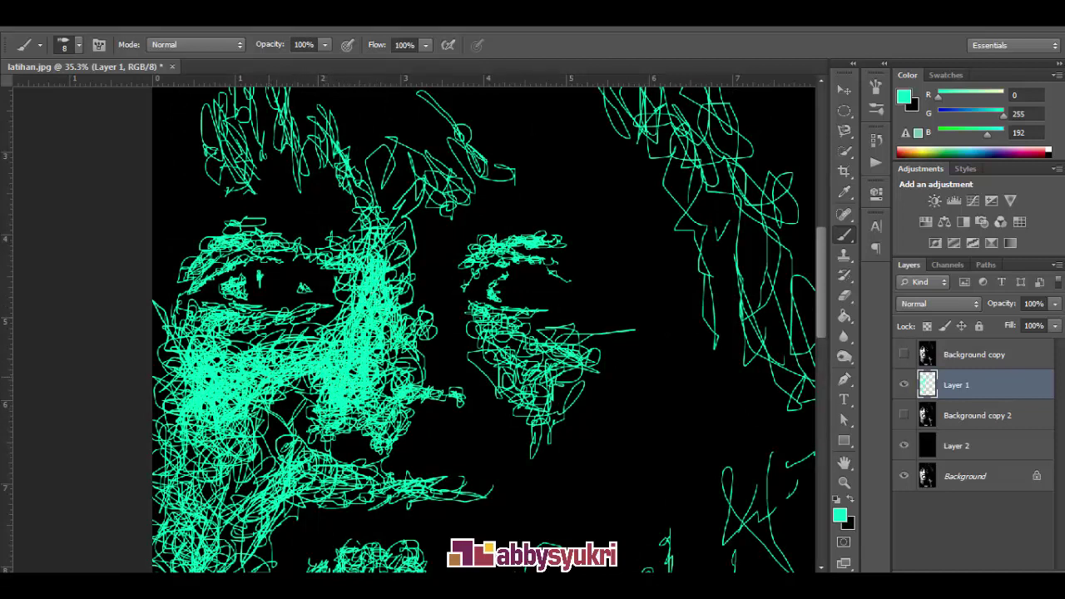
- Scribble over the lower-left face area, flicking the photo on and off to compare
{"action": "mouse_move", "coordinate": [250, 391]}
{"action": "left_mouse_down"}
{"action": "mouse_move", "coordinate": [283, 445]}
{"action": "mouse_move", "coordinate": [176, 387]}
{"action": "left_mouse_up"}
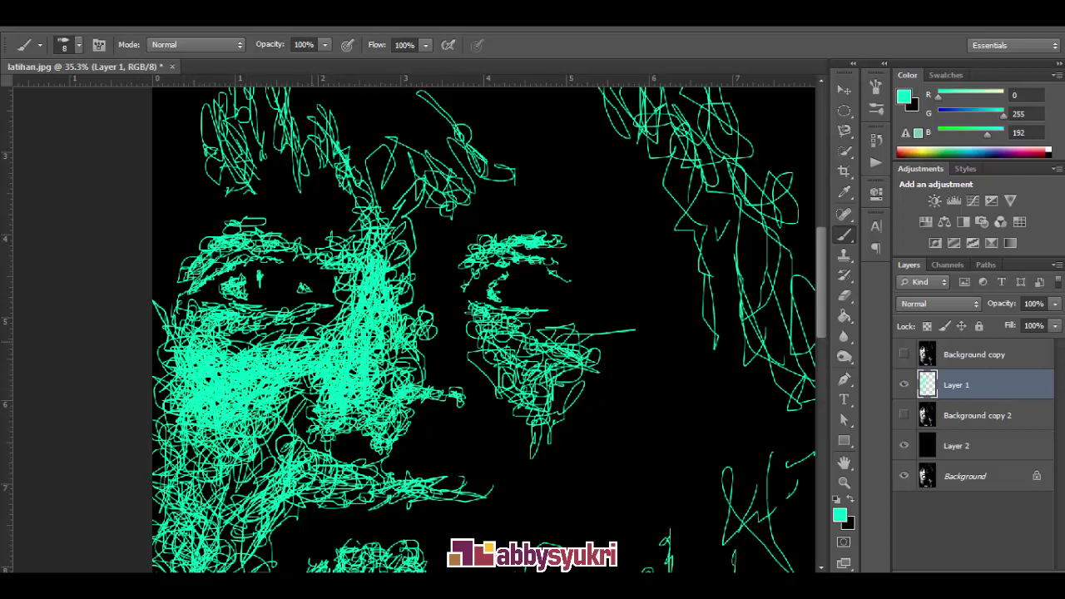
{"action": "left_click", "coordinate": [903, 355]}
{"action": "left_click", "coordinate": [903, 354]}
{"action": "left_click", "coordinate": [904, 355]}
{"action": "left_click", "coordinate": [903, 355]}
{"action": "left_click", "coordinate": [903, 354]}
{"action": "left_click", "coordinate": [904, 354]}
- Zoom around the face and briefly flick the reference photo to compare
{"action": "scroll", "coordinate": [565, 360], "scroll_direction": "down", "scroll_amount": 3}
{"action": "scroll", "coordinate": [375, 219], "scroll_direction": "up", "scroll_amount": 1}
{"action": "scroll", "coordinate": [366, 204], "scroll_direction": "up", "scroll_amount": 1}
{"action": "scroll", "coordinate": [304, 247], "scroll_direction": "down", "scroll_amount": 2}
{"action": "scroll", "coordinate": [304, 247], "scroll_direction": "up", "scroll_amount": 4}
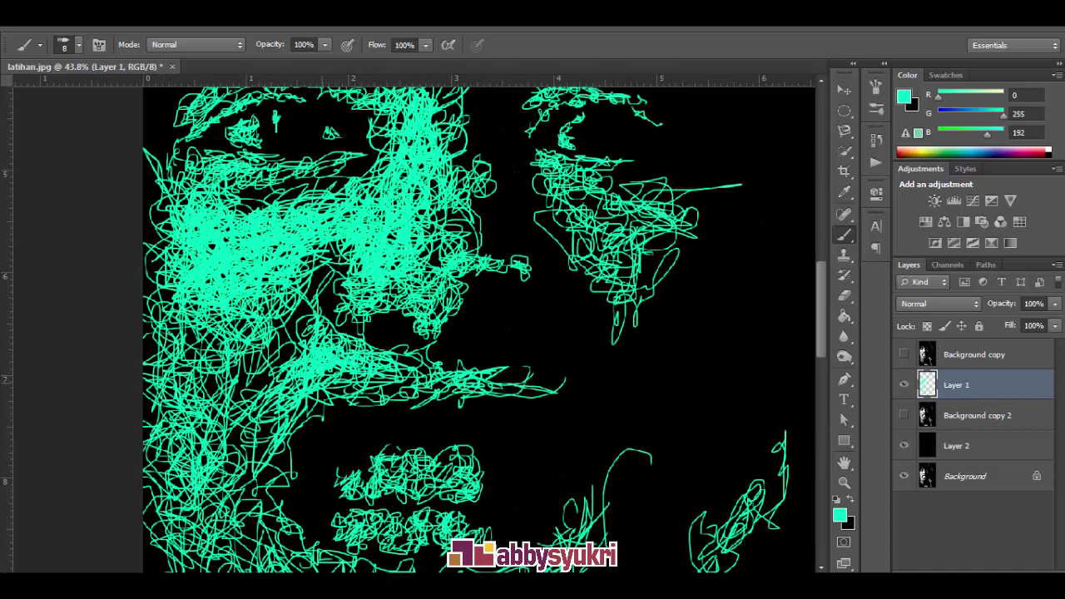
{"action": "left_click", "coordinate": [904, 354]}
{"action": "left_click", "coordinate": [903, 354]}
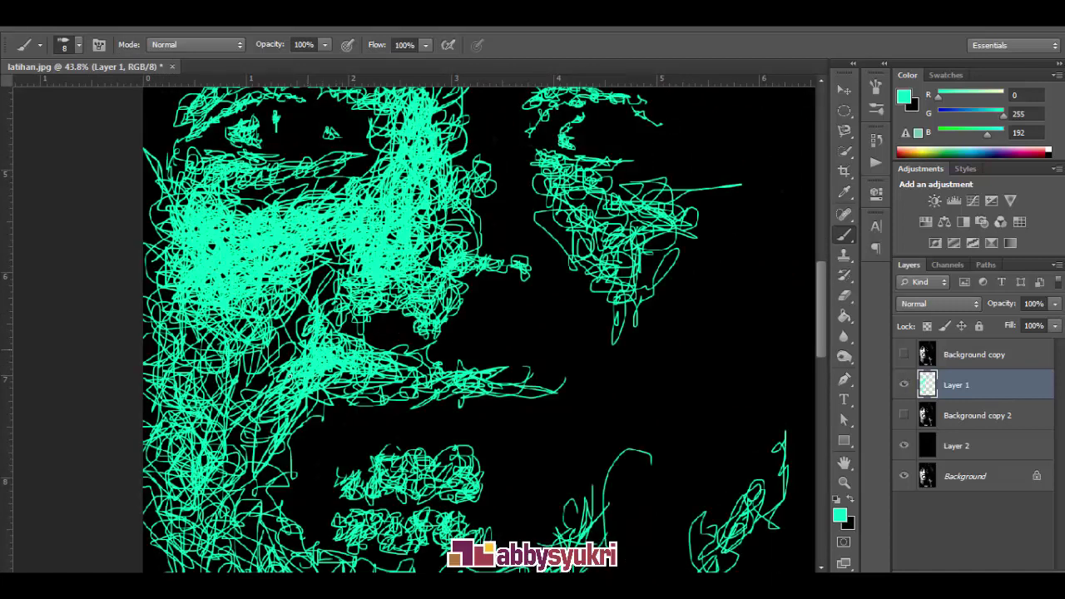
{"action": "scroll", "coordinate": [285, 358], "scroll_direction": "down", "scroll_amount": 3}
{"action": "scroll", "coordinate": [300, 353], "scroll_direction": "up", "scroll_amount": 2}
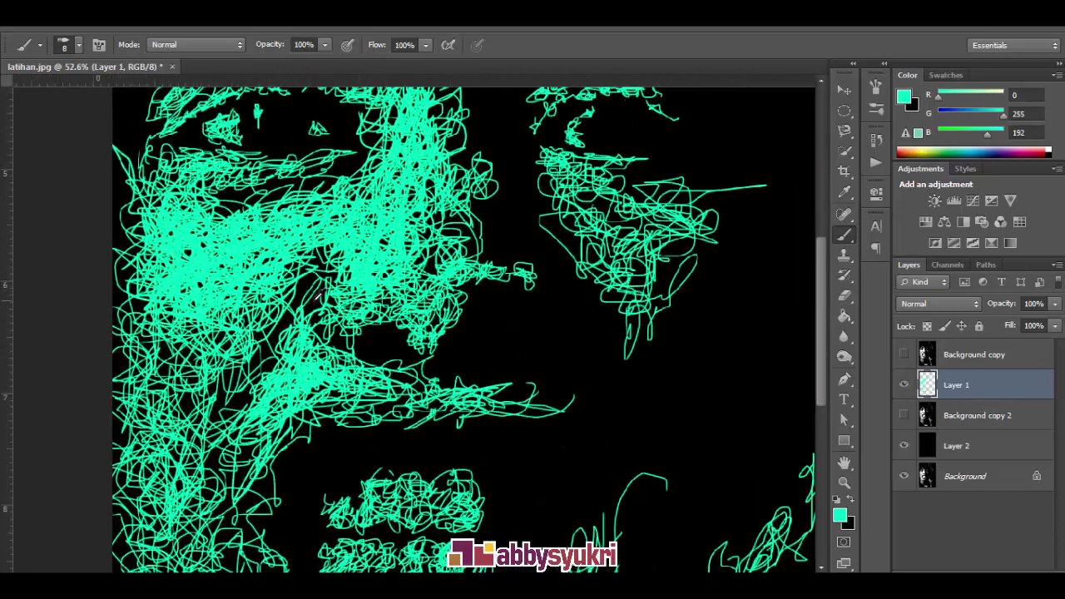
{"action": "scroll", "coordinate": [315, 350], "scroll_direction": "up", "scroll_amount": 2}
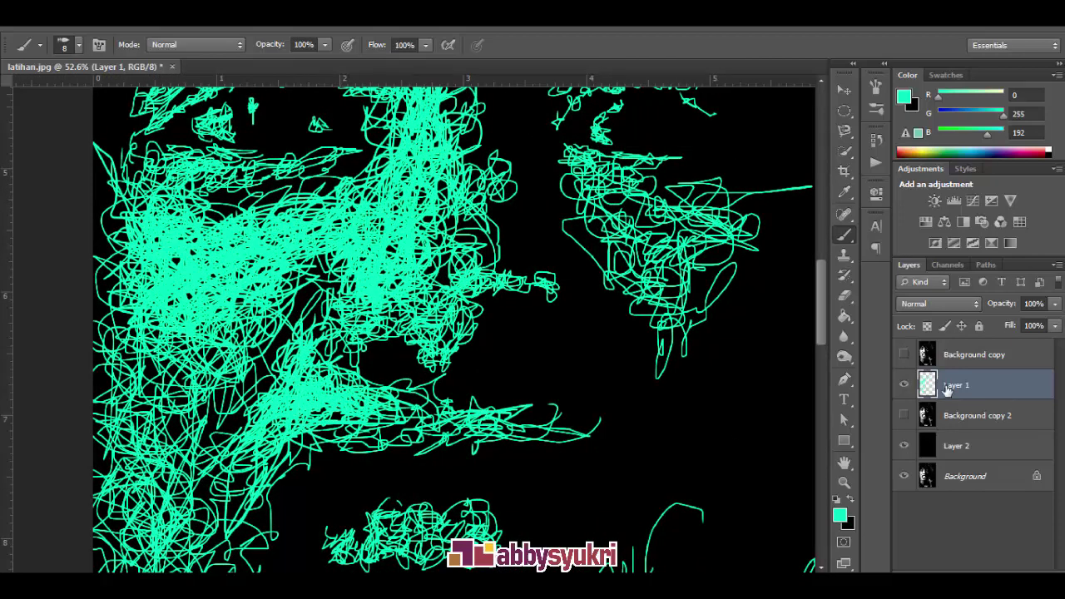
- Add scribbles to the lower left face, compare with the photo, and zoom out
{"action": "mouse_move", "coordinate": [278, 453]}
{"action": "left_mouse_down"}
{"action": "mouse_move", "coordinate": [250, 466]}
{"action": "mouse_move", "coordinate": [237, 512]}
{"action": "left_mouse_up"}
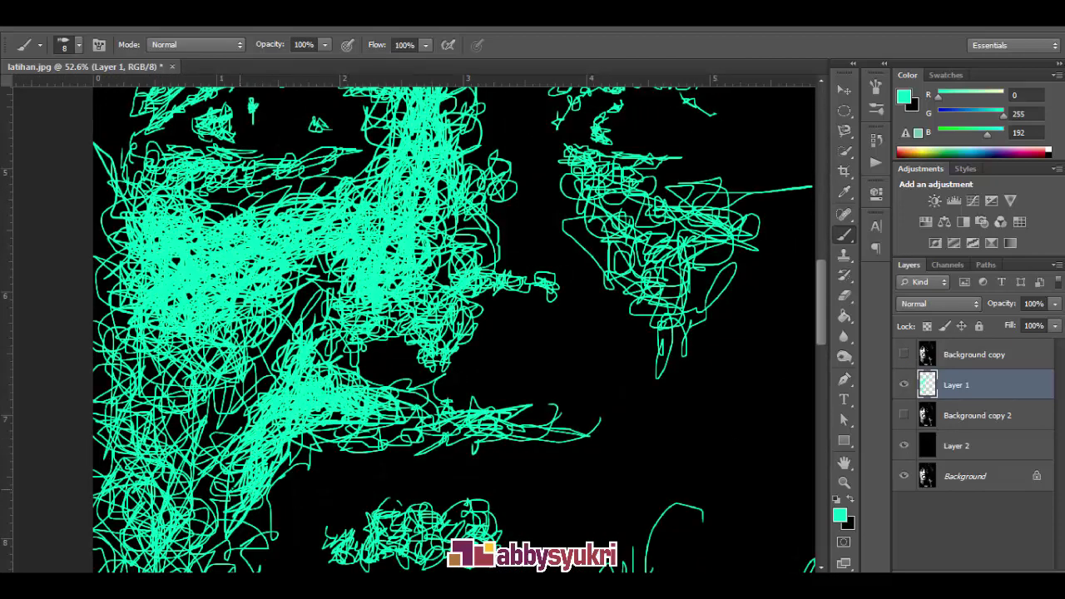
{"action": "left_click", "coordinate": [903, 354]}
{"action": "left_click", "coordinate": [903, 354]}
{"action": "double_click", "coordinate": [903, 354]}
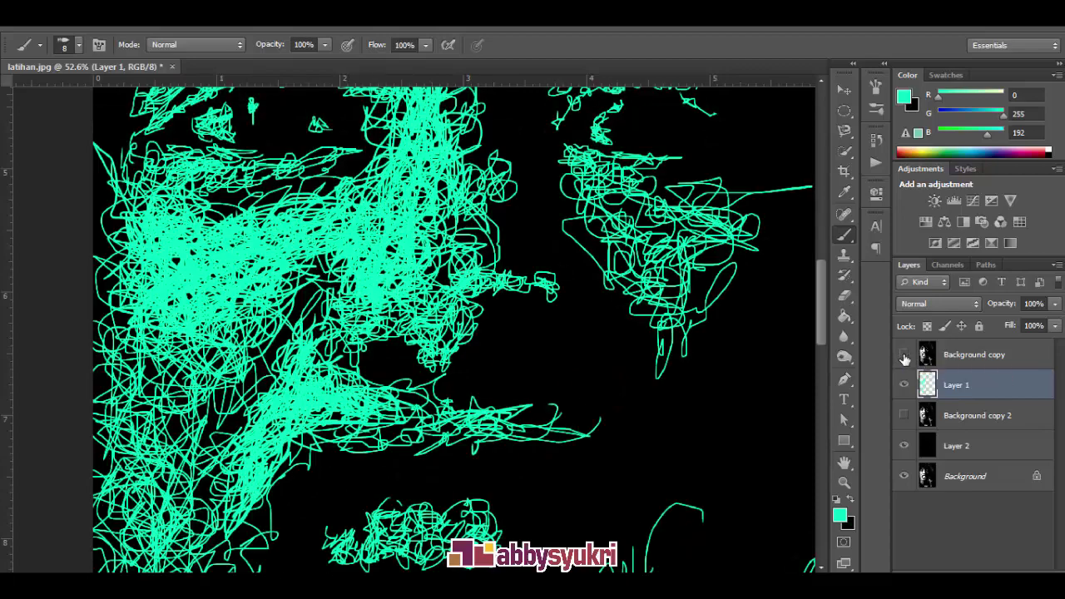
{"action": "scroll", "coordinate": [533, 339], "scroll_direction": "down", "scroll_amount": 5}
{"action": "scroll", "coordinate": [533, 339], "scroll_direction": "down", "scroll_amount": 2}
{"action": "scroll", "coordinate": [534, 339], "scroll_direction": "down", "scroll_amount": 1}
- Scribble along the left side of the mouth and across the lower mouth area
{"action": "scroll", "coordinate": [533, 339], "scroll_direction": "up", "scroll_amount": 3}
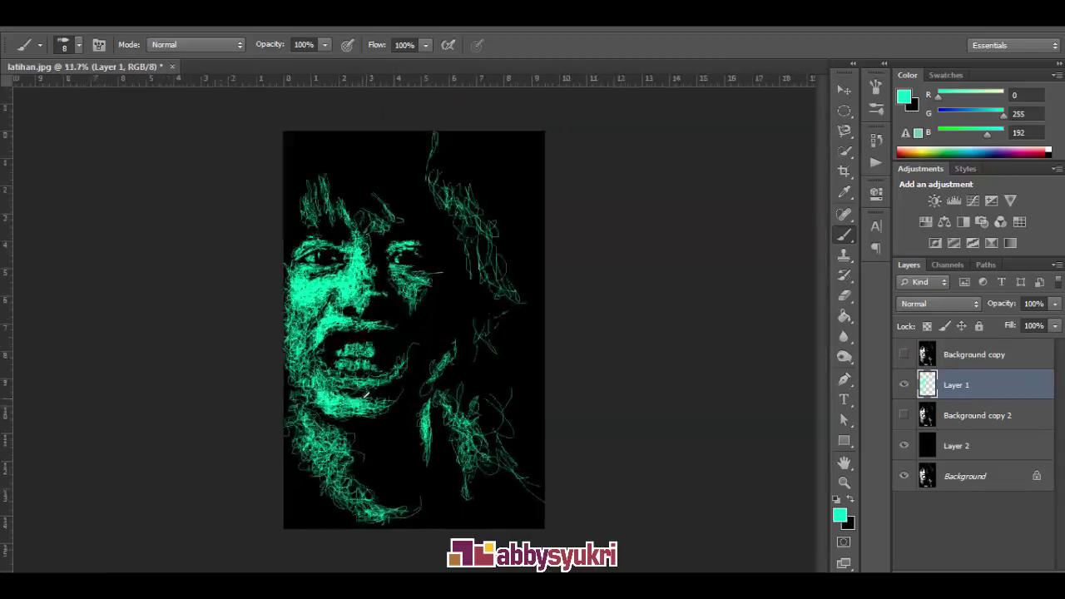
{"action": "scroll", "coordinate": [534, 339], "scroll_direction": "up", "scroll_amount": 5}
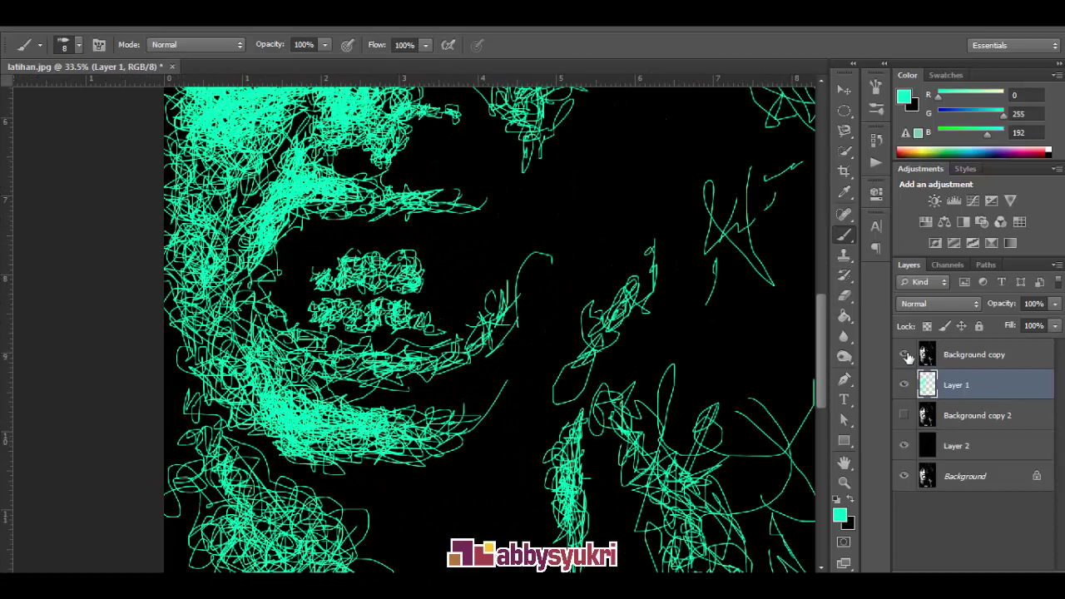
{"action": "left_click_drag", "start_coordinate": [249, 412], "coordinate": [237, 342]}
{"action": "left_click_drag", "start_coordinate": [403, 391], "coordinate": [300, 356]}
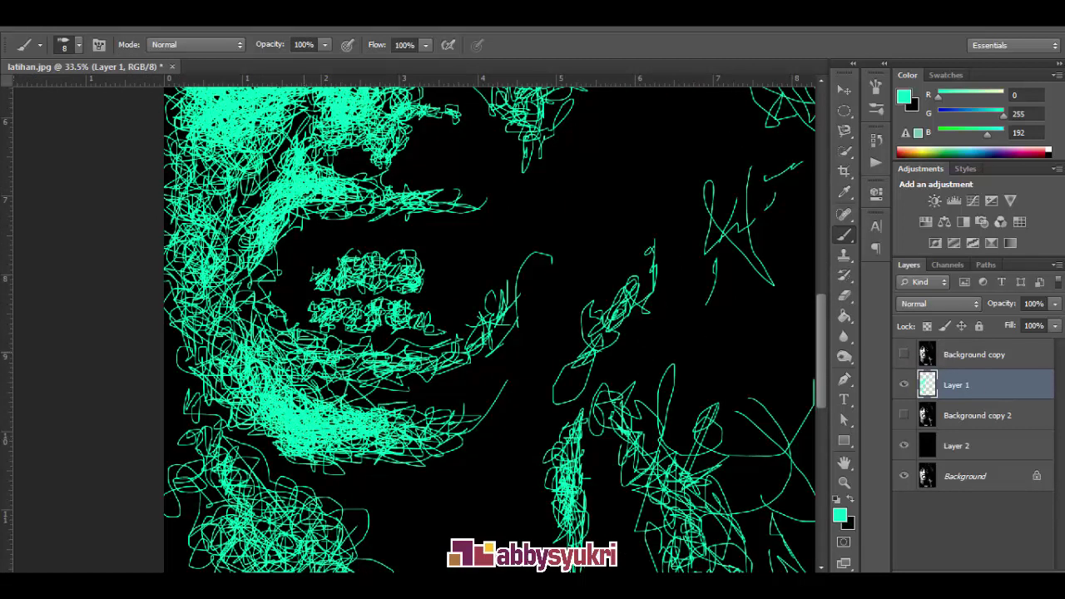
- Toggle the reference photo repeatedly to compare the mouth, then hide it
{"action": "left_click", "coordinate": [904, 355]}
{"action": "left_click", "coordinate": [904, 355]}
{"action": "double_click", "coordinate": [904, 356]}
{"action": "double_click", "coordinate": [905, 357]}
{"action": "left_click", "coordinate": [904, 356]}
{"action": "double_click", "coordinate": [904, 356]}
{"action": "scroll", "coordinate": [333, 261], "scroll_direction": "up", "scroll_amount": 5}
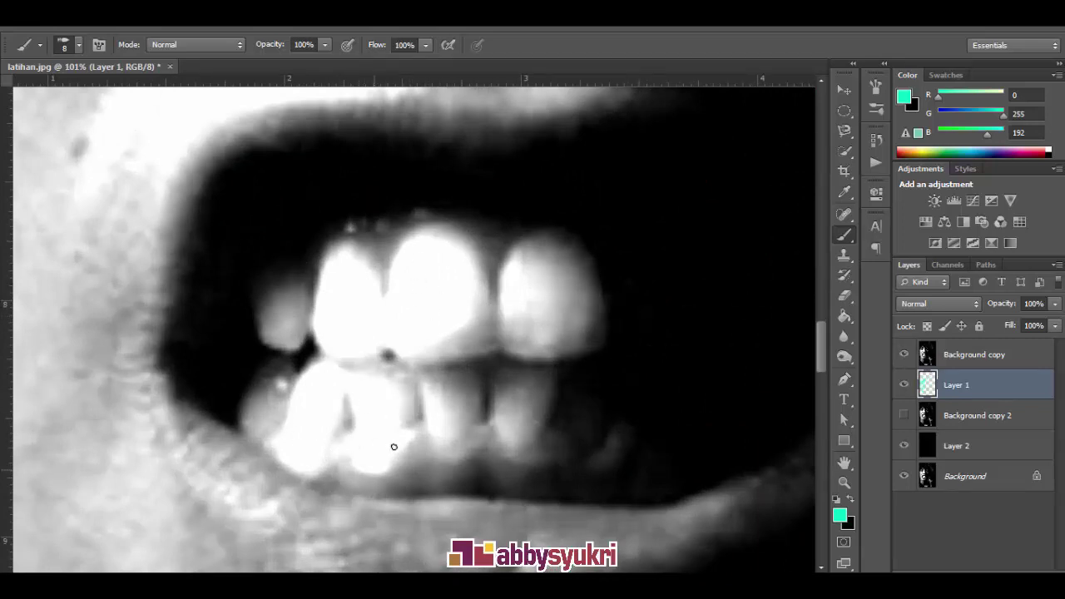
{"action": "left_click", "coordinate": [904, 354]}
- Densify scribbles over the upper teeth and the left part of the lower teeth
{"action": "left_click_drag", "start_coordinate": [367, 277], "coordinate": [379, 359]}
{"action": "left_click_drag", "start_coordinate": [371, 263], "coordinate": [335, 330]}
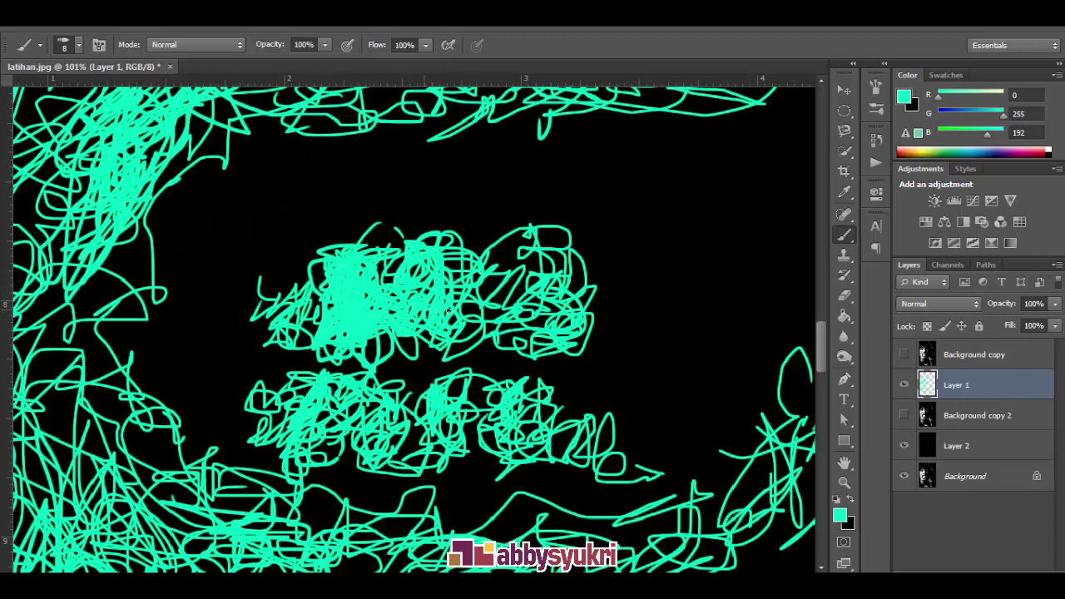
{"action": "left_click_drag", "start_coordinate": [408, 241], "coordinate": [454, 285]}
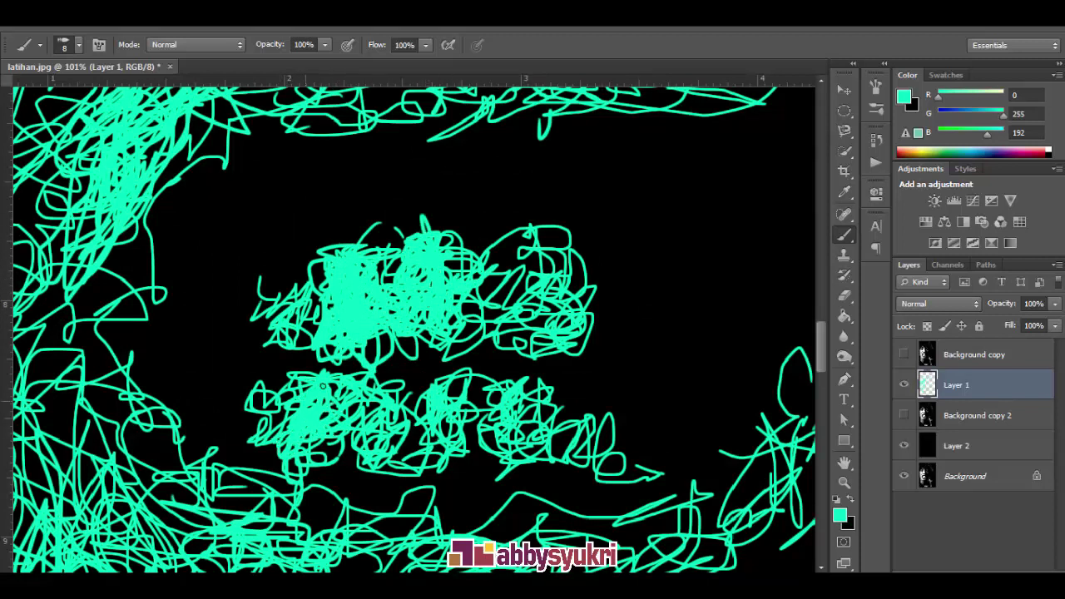
{"action": "mouse_move", "coordinate": [380, 427]}
{"action": "left_mouse_down"}
{"action": "mouse_move", "coordinate": [376, 385]}
{"action": "mouse_move", "coordinate": [374, 441]}
{"action": "left_mouse_up"}
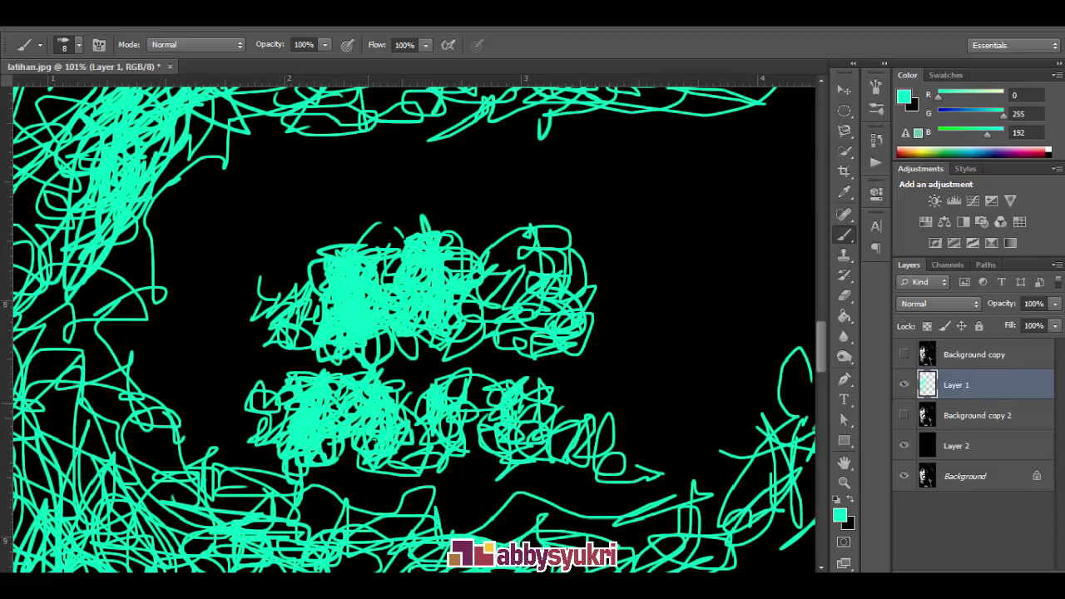
{"action": "scroll", "coordinate": [378, 293], "scroll_direction": "down", "scroll_amount": 8}
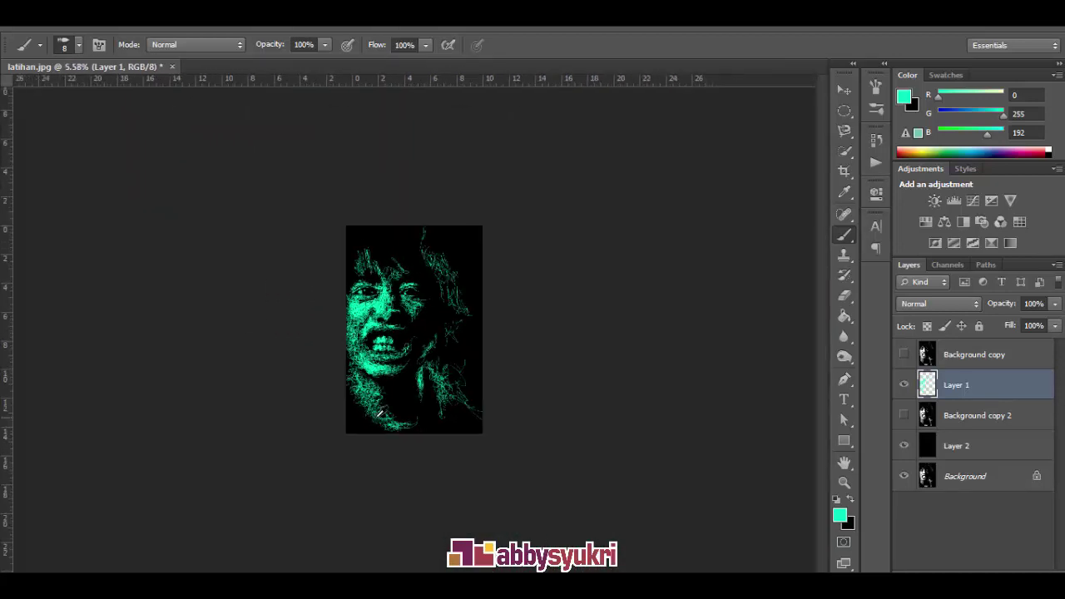
- Check the reference photo, then add mint scribble strokes around the eye area
{"action": "scroll", "coordinate": [381, 293], "scroll_direction": "up", "scroll_amount": 2}
{"action": "scroll", "coordinate": [381, 292], "scroll_direction": "up", "scroll_amount": 1}
{"action": "scroll", "coordinate": [381, 293], "scroll_direction": "up", "scroll_amount": 1}
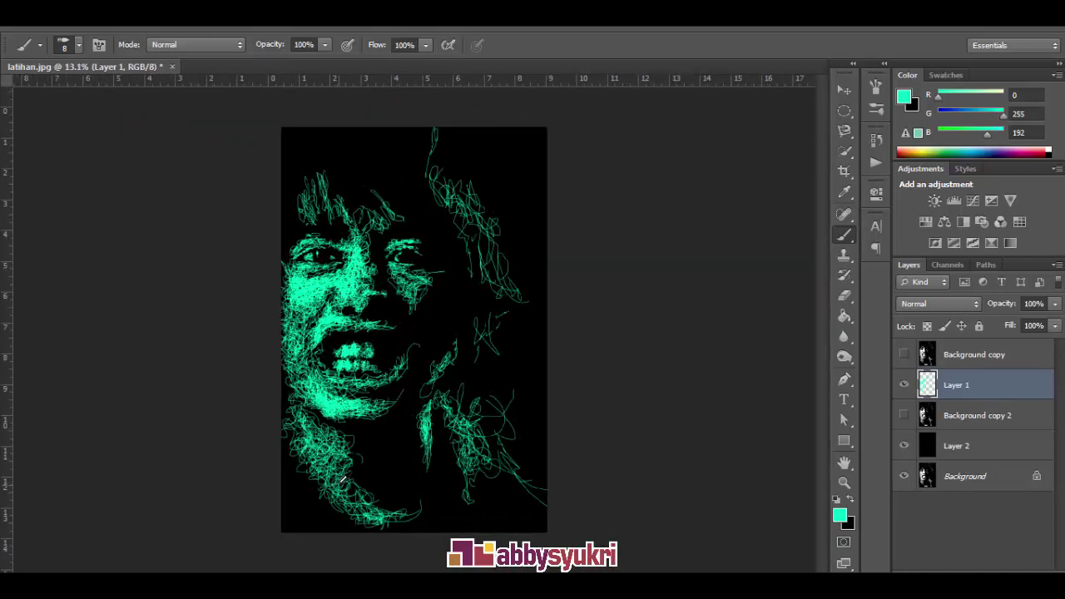
{"action": "scroll", "coordinate": [381, 293], "scroll_direction": "up", "scroll_amount": 2}
{"action": "left_click", "coordinate": [903, 354]}
{"action": "left_click", "coordinate": [904, 353]}
{"action": "left_click", "coordinate": [904, 353]}
{"action": "left_click", "coordinate": [903, 354]}
{"action": "left_click", "coordinate": [903, 353]}
{"action": "left_click", "coordinate": [903, 354]}
{"action": "scroll", "coordinate": [290, 195], "scroll_direction": "up", "scroll_amount": 3}
{"action": "scroll", "coordinate": [290, 194], "scroll_direction": "up", "scroll_amount": 2}
{"action": "mouse_move", "coordinate": [275, 298]}
{"action": "left_mouse_down"}
{"action": "mouse_move", "coordinate": [316, 269]}
{"action": "mouse_move", "coordinate": [275, 234]}
{"action": "mouse_move", "coordinate": [216, 218]}
{"action": "mouse_move", "coordinate": [324, 183]}
{"action": "mouse_move", "coordinate": [225, 204]}
{"action": "mouse_move", "coordinate": [167, 237]}
{"action": "left_mouse_up"}
{"action": "left_click_drag", "start_coordinate": [349, 191], "coordinate": [366, 225]}
- Zoom in and repeatedly flick the reference photo on and off to compare with the sketch
{"action": "scroll", "coordinate": [468, 238], "scroll_direction": "down", "scroll_amount": 2}
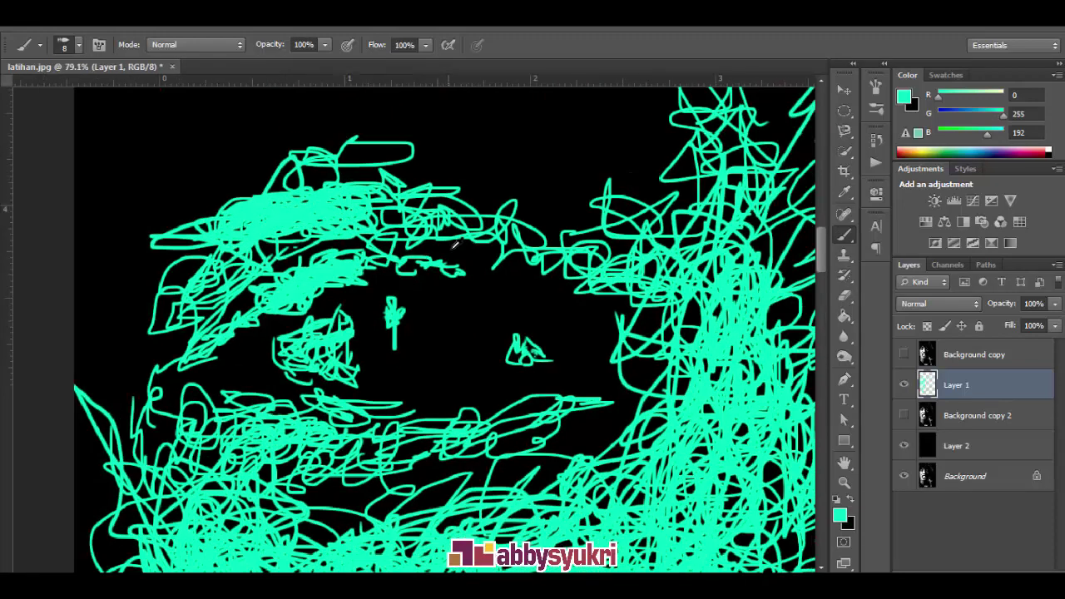
{"action": "scroll", "coordinate": [468, 239], "scroll_direction": "down", "scroll_amount": 4}
{"action": "key", "text": "ctrl+plus"}
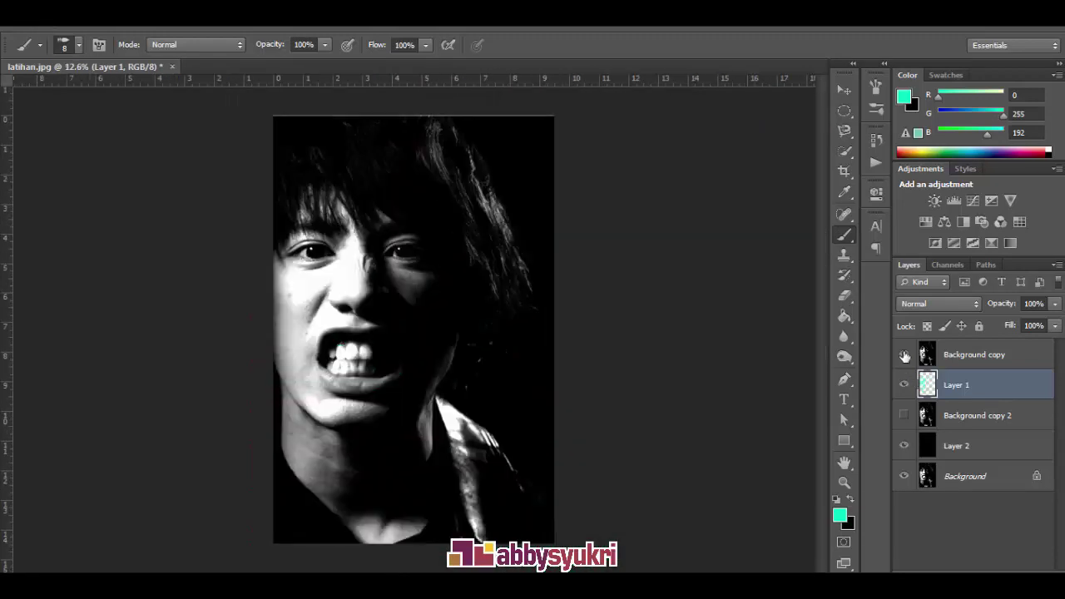
{"action": "scroll", "coordinate": [277, 218], "scroll_direction": "up", "scroll_amount": 5}
{"action": "scroll", "coordinate": [287, 229], "scroll_direction": "up", "scroll_amount": 3}
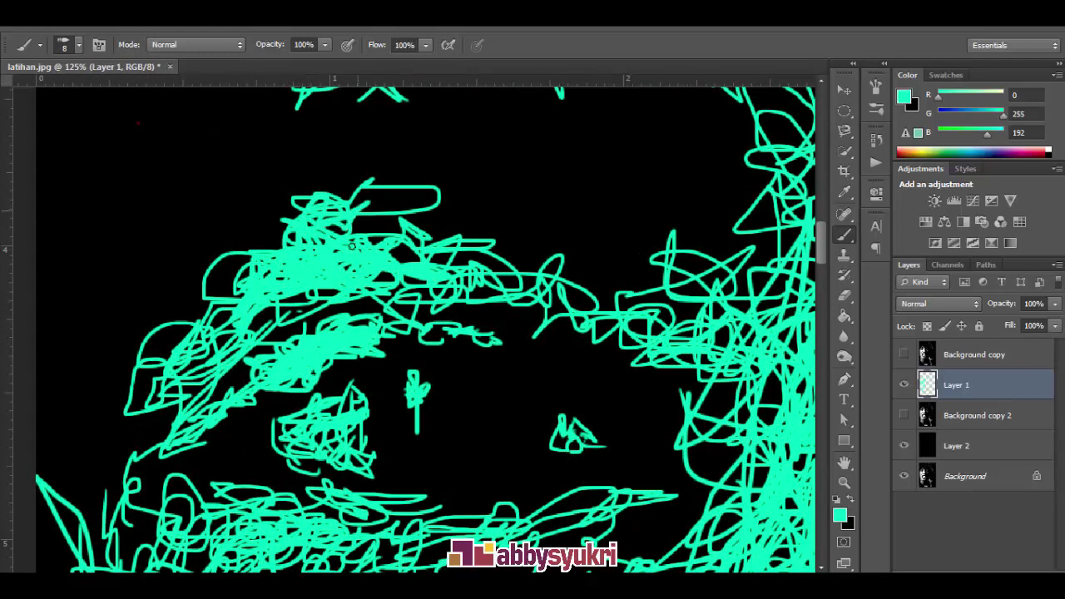
{"action": "scroll", "coordinate": [399, 239], "scroll_direction": "down", "scroll_amount": 8}
{"action": "left_click", "coordinate": [905, 356]}
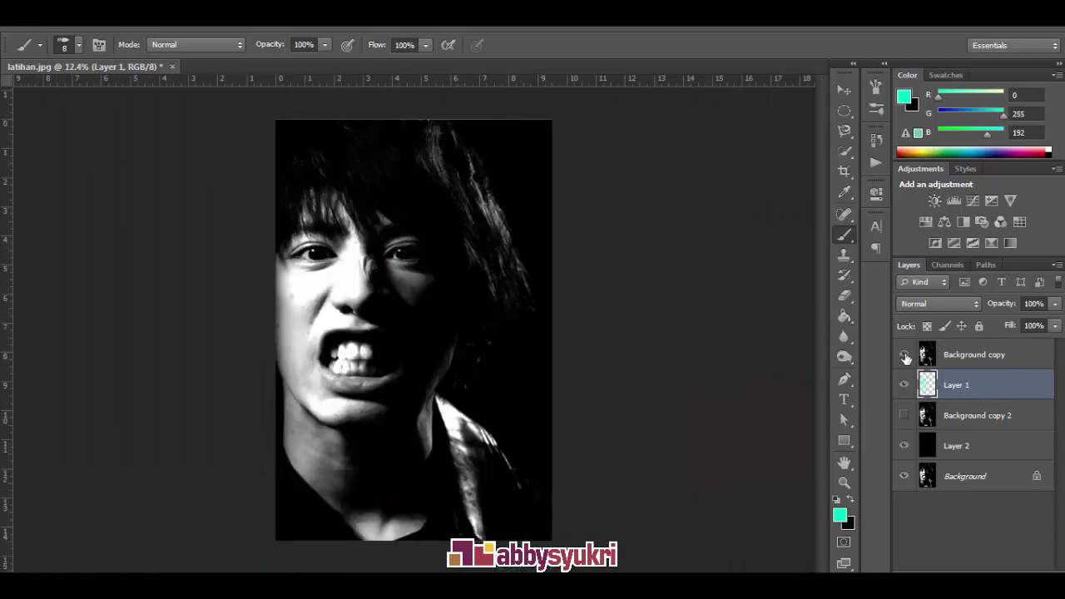
{"action": "left_click", "coordinate": [905, 355]}
{"action": "scroll", "coordinate": [394, 305], "scroll_direction": "up", "scroll_amount": 3}
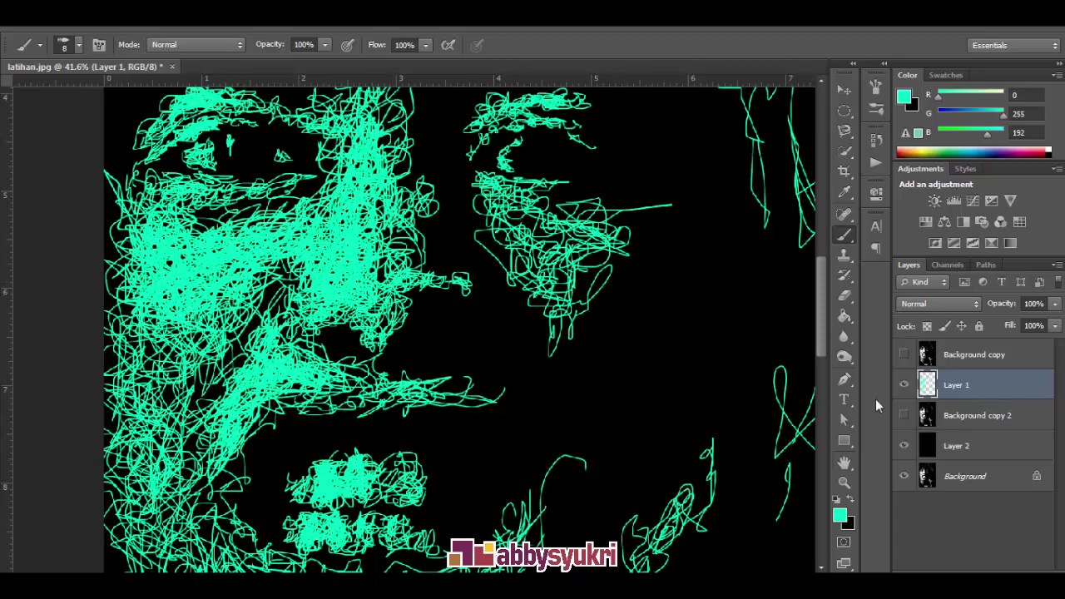
{"action": "left_click", "coordinate": [903, 354]}
{"action": "left_click", "coordinate": [903, 354]}
{"action": "left_click", "coordinate": [903, 355]}
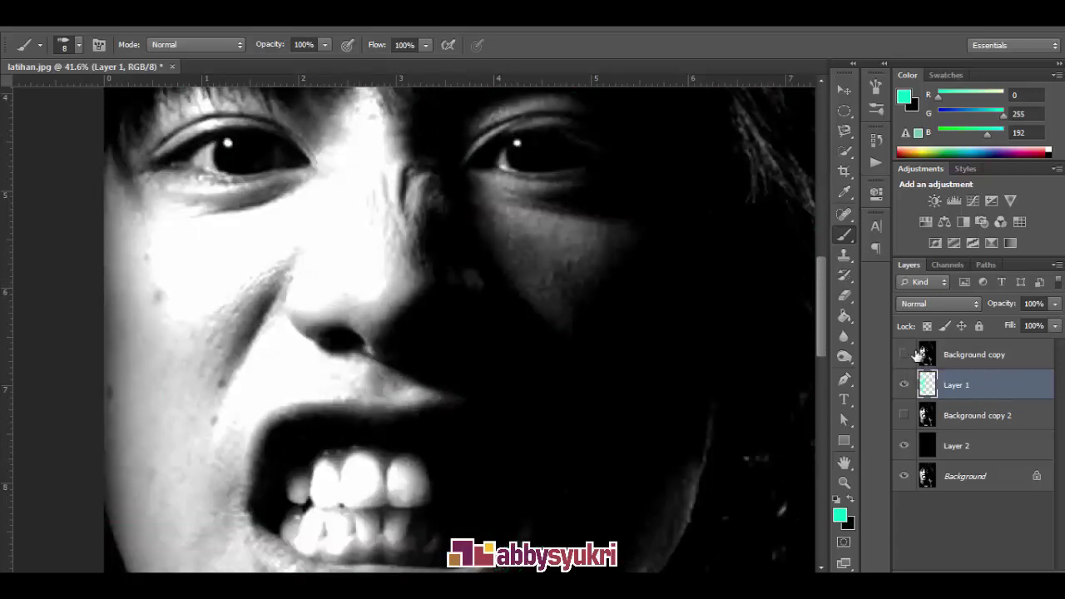
{"action": "left_click", "coordinate": [904, 354]}
{"action": "scroll", "coordinate": [356, 259], "scroll_direction": "down", "scroll_amount": 2}
{"action": "scroll", "coordinate": [356, 260], "scroll_direction": "down", "scroll_amount": 2}
{"action": "scroll", "coordinate": [356, 259], "scroll_direction": "down", "scroll_amount": 1}
{"action": "scroll", "coordinate": [356, 259], "scroll_direction": "up", "scroll_amount": 1}
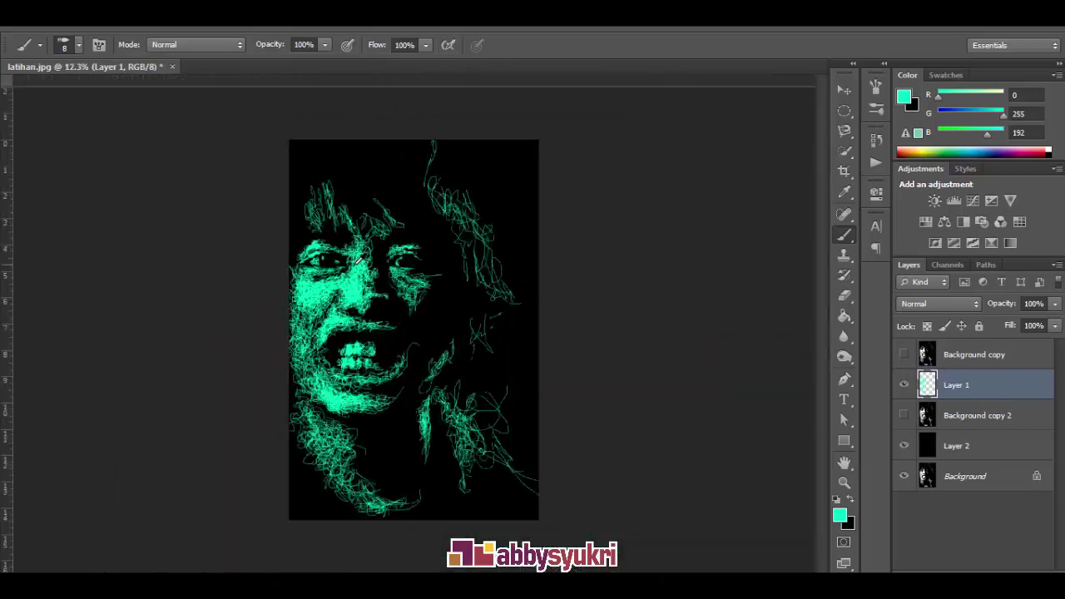
{"action": "scroll", "coordinate": [356, 259], "scroll_direction": "up", "scroll_amount": 6}
{"action": "scroll", "coordinate": [496, 294], "scroll_direction": "up", "scroll_amount": 2}
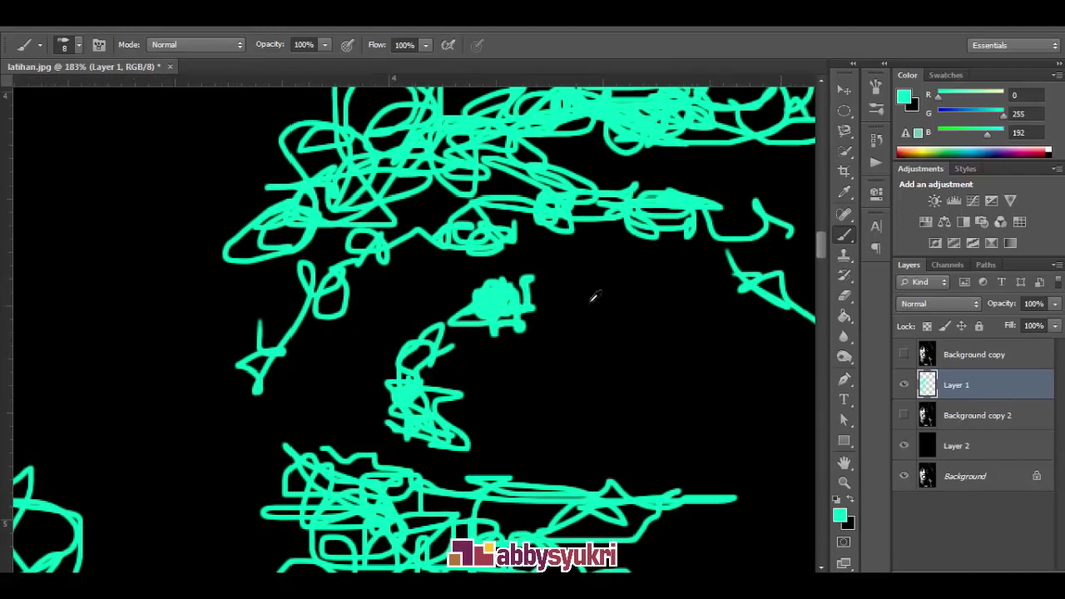
{"action": "scroll", "coordinate": [594, 297], "scroll_direction": "down", "scroll_amount": 8}
{"action": "scroll", "coordinate": [593, 297], "scroll_direction": "down", "scroll_amount": 3}
{"action": "left_click", "coordinate": [905, 354]}
{"action": "left_click", "coordinate": [904, 354]}
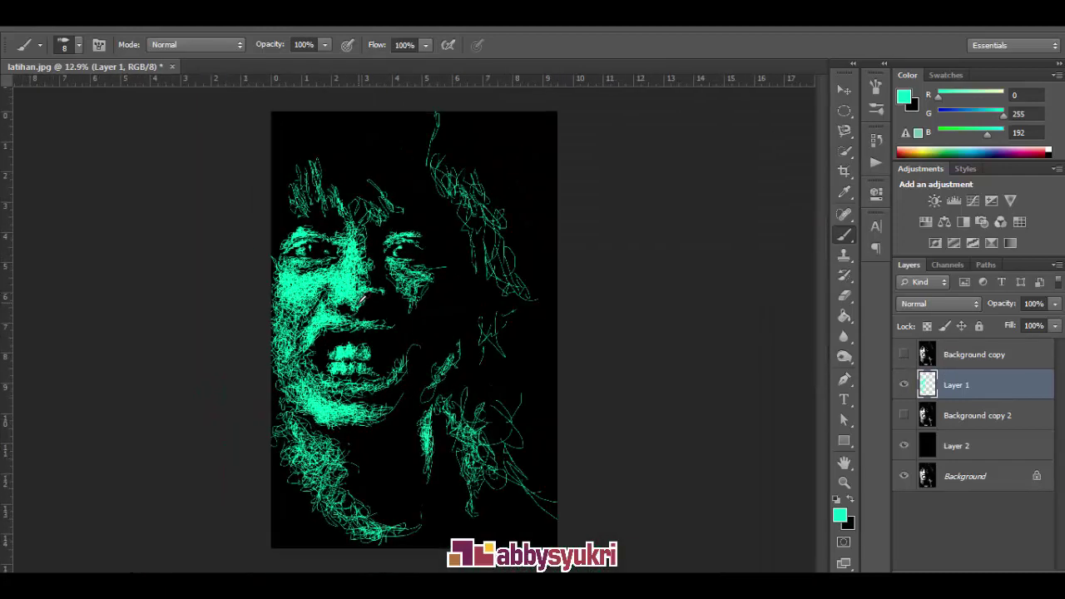
{"action": "left_click", "coordinate": [904, 356]}
{"action": "left_click", "coordinate": [904, 356]}
{"action": "left_click", "coordinate": [904, 356]}
{"action": "left_click", "coordinate": [904, 356]}
{"action": "left_click", "coordinate": [904, 356]}
{"action": "left_click", "coordinate": [904, 356]}
{"action": "left_click", "coordinate": [904, 354]}
{"action": "left_click", "coordinate": [904, 354]}
{"action": "left_click", "coordinate": [904, 355]}
{"action": "left_click", "coordinate": [904, 354]}
{"action": "scroll", "coordinate": [333, 382], "scroll_direction": "up", "scroll_amount": 5}
{"action": "scroll", "coordinate": [333, 383], "scroll_direction": "up", "scroll_amount": 5}
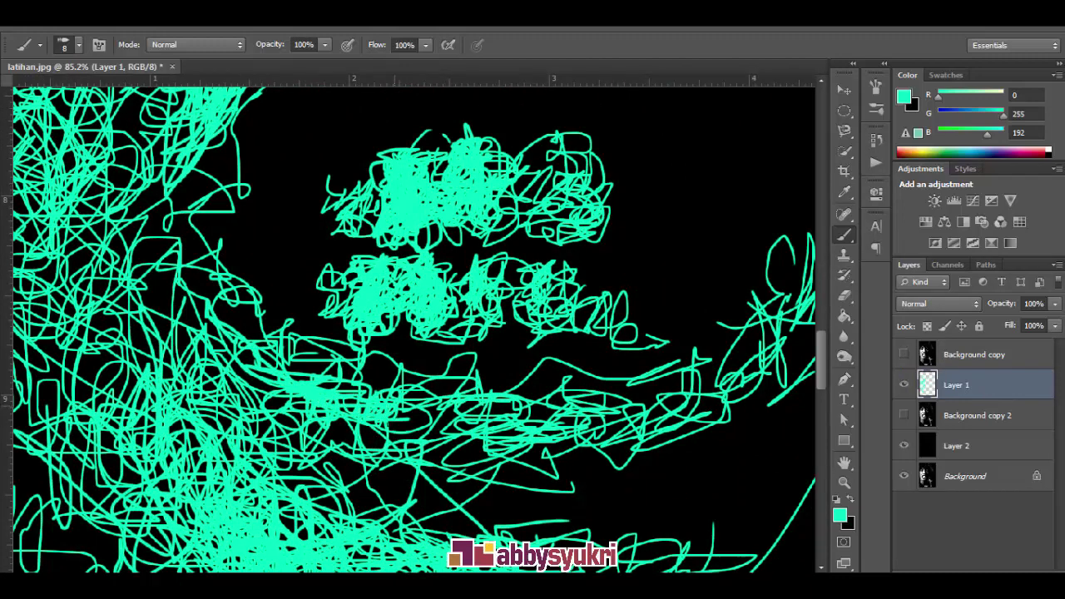
{"action": "scroll", "coordinate": [333, 383], "scroll_direction": "down", "scroll_amount": 5}
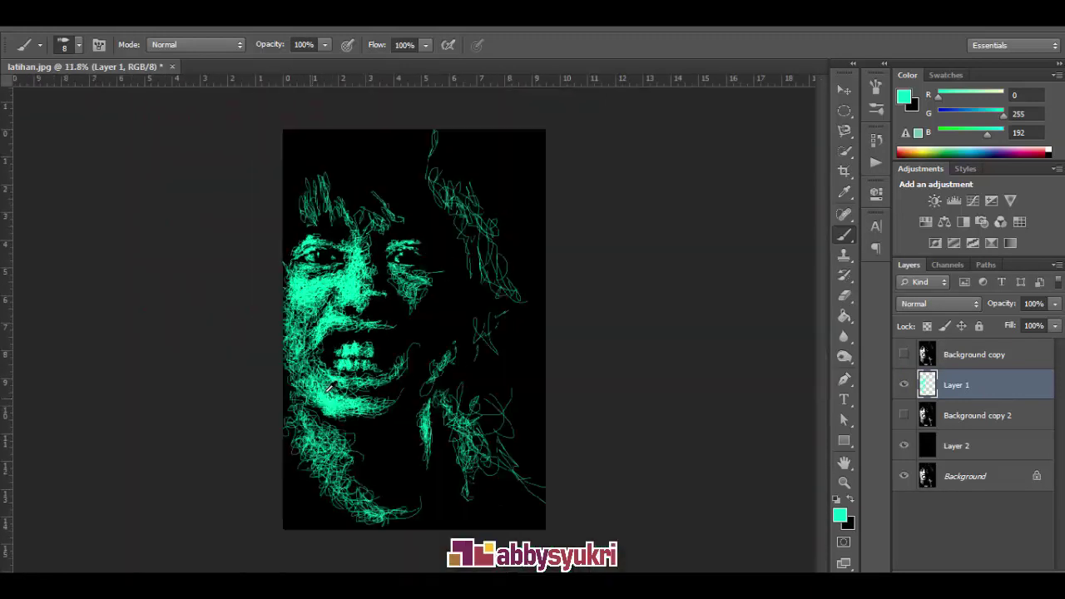
{"action": "scroll", "coordinate": [416, 332], "scroll_direction": "up", "scroll_amount": 1}
{"action": "scroll", "coordinate": [362, 387], "scroll_direction": "up", "scroll_amount": 3}
{"action": "scroll", "coordinate": [364, 389], "scroll_direction": "up", "scroll_amount": 1}
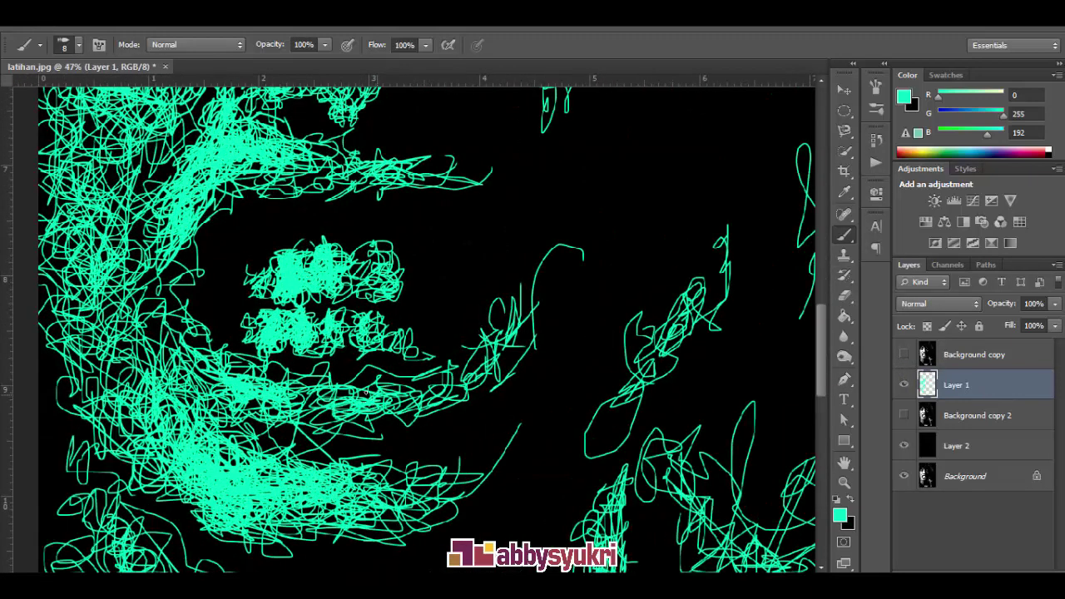
{"action": "left_click", "coordinate": [903, 355]}
{"action": "left_click", "coordinate": [903, 355]}
{"action": "scroll", "coordinate": [449, 374], "scroll_direction": "down", "scroll_amount": 4}
{"action": "scroll", "coordinate": [441, 383], "scroll_direction": "up", "scroll_amount": 1}
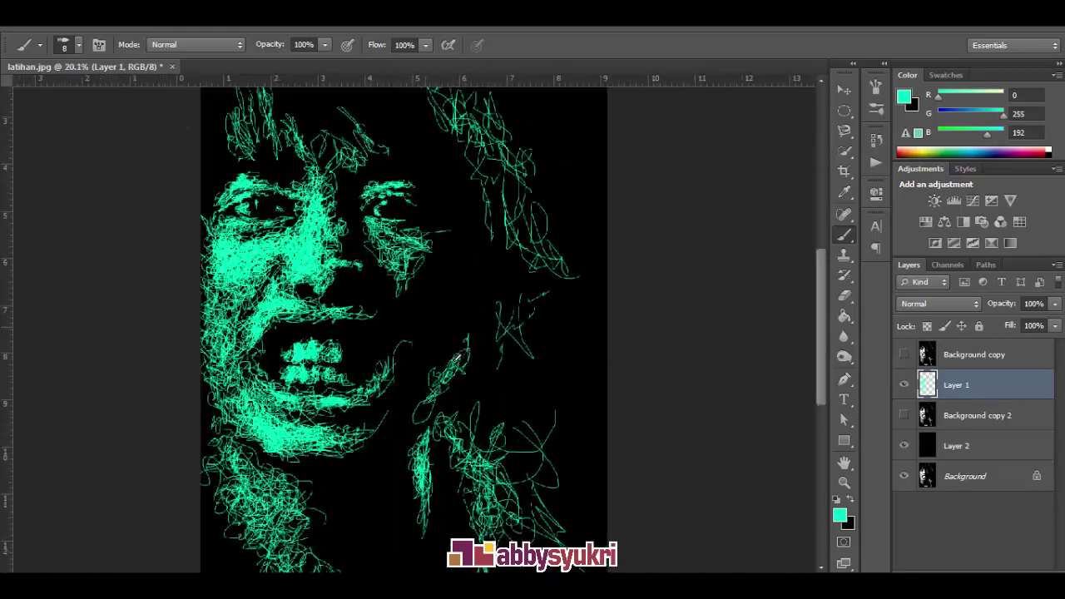
{"action": "scroll", "coordinate": [430, 397], "scroll_direction": "up", "scroll_amount": 1}
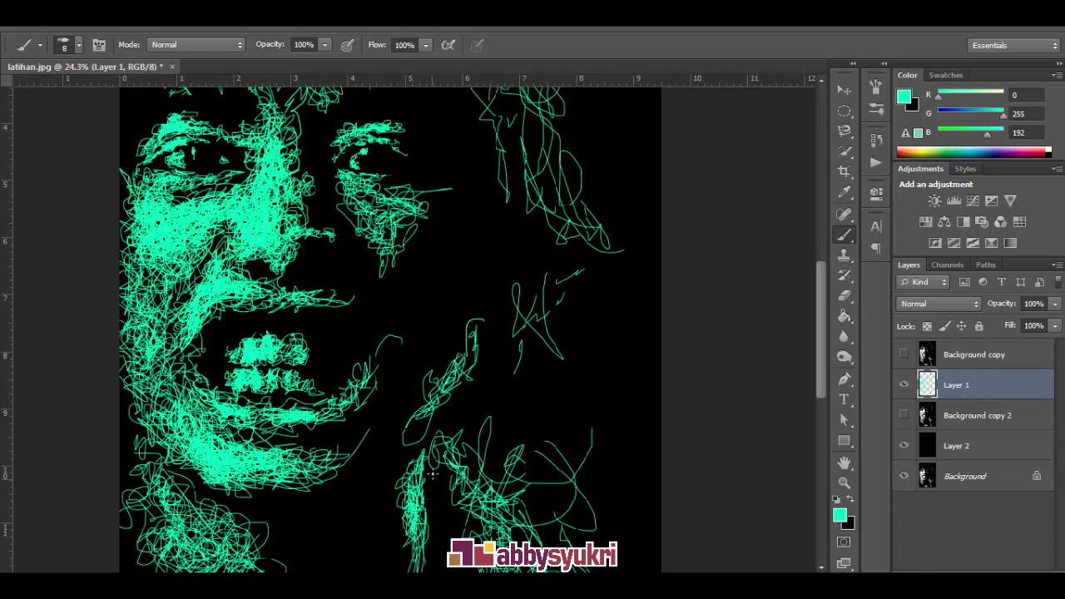
- Scribble lines over the jaw and neck shading
{"action": "left_click_drag", "start_coordinate": [432, 474], "coordinate": [445, 360]}
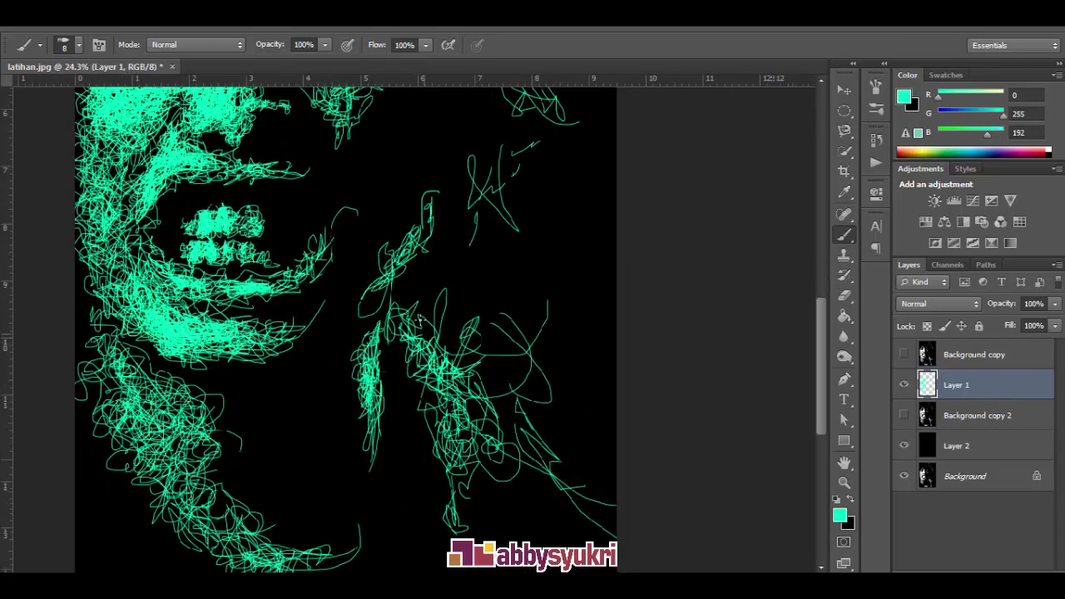
{"action": "left_click_drag", "start_coordinate": [465, 383], "coordinate": [426, 387]}
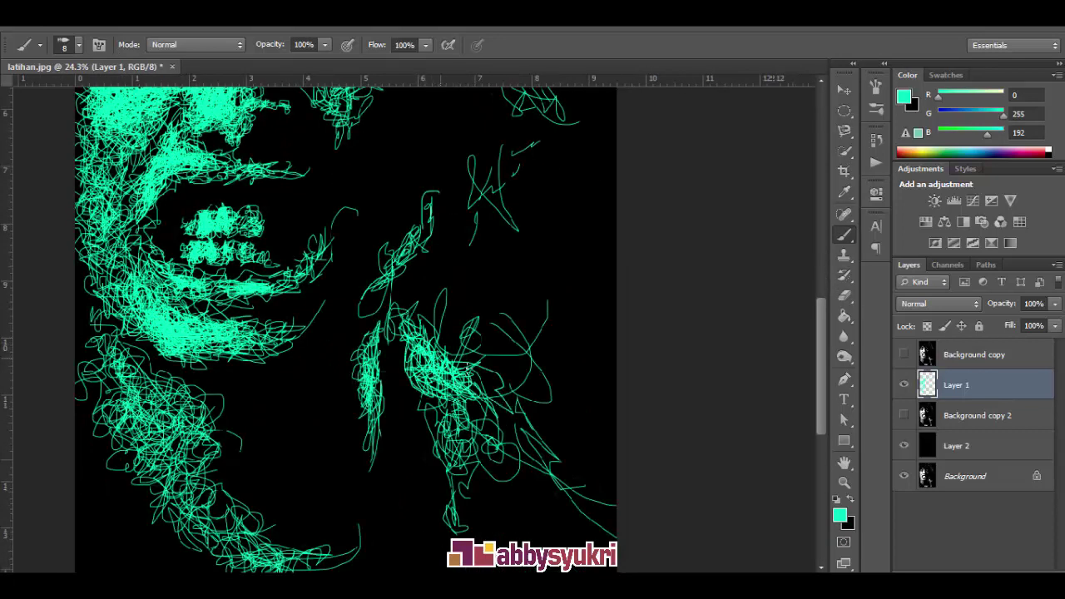
{"action": "left_click_drag", "start_coordinate": [439, 386], "coordinate": [441, 388]}
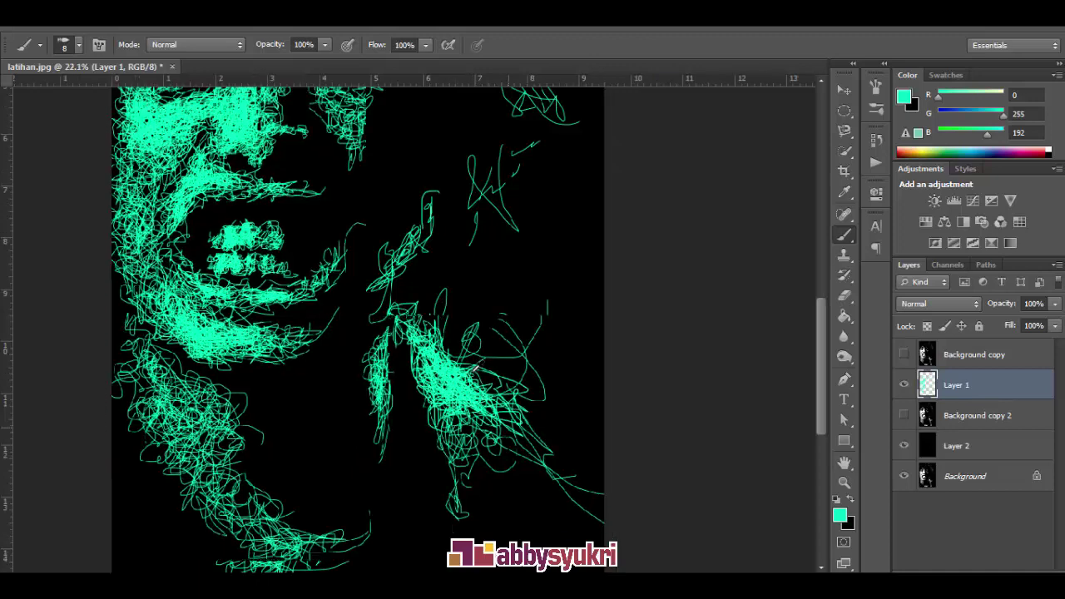
{"action": "scroll", "coordinate": [439, 386], "scroll_direction": "down", "scroll_amount": 3}
{"action": "scroll", "coordinate": [449, 332], "scroll_direction": "up", "scroll_amount": 3}
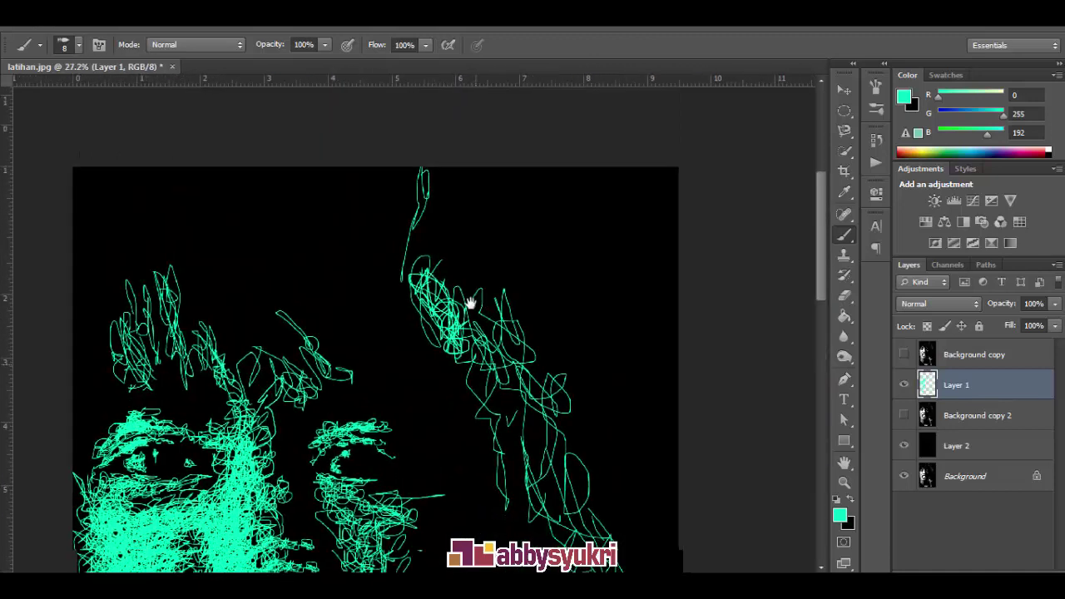
{"action": "left_click_drag", "start_coordinate": [459, 376], "coordinate": [449, 271]}
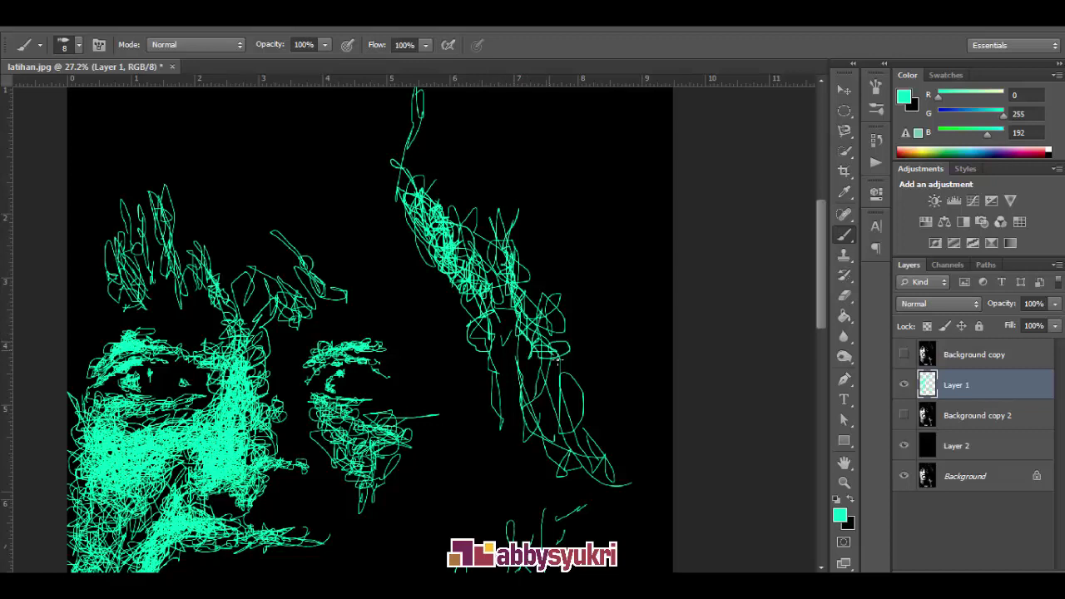
{"action": "left_click_drag", "start_coordinate": [556, 358], "coordinate": [537, 287]}
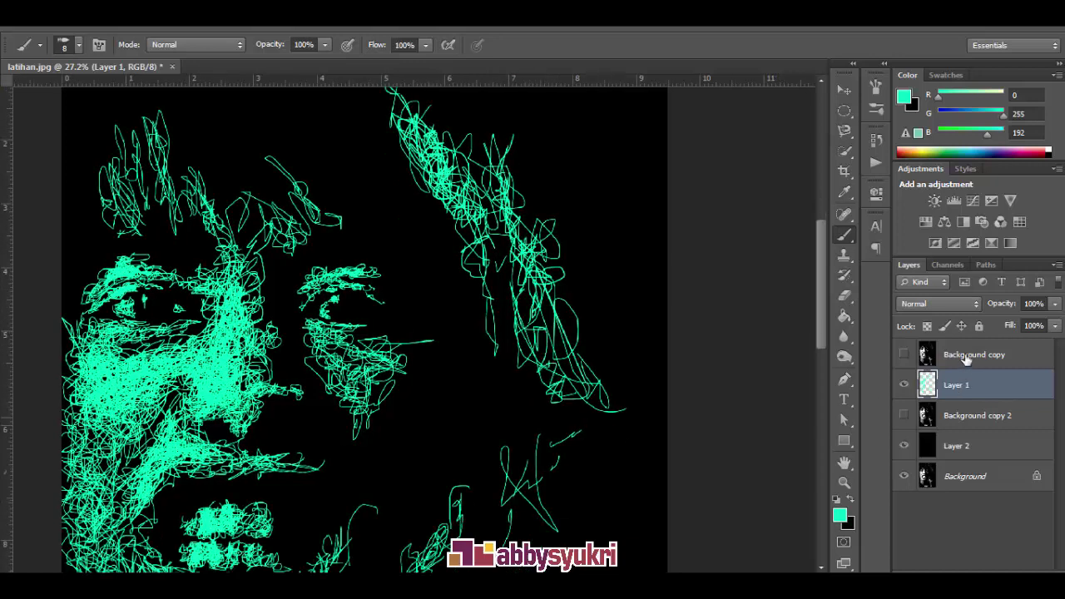
- Scale the scribble layer and both Background copies down together to about 80%
{"action": "left_click", "coordinate": [964, 354], "text": "ctrl"}
{"action": "left_click", "coordinate": [973, 415], "text": "ctrl"}
{"action": "scroll", "coordinate": [811, 178], "scroll_direction": "down", "scroll_amount": 5}
{"action": "key", "text": "v"}
{"action": "left_click_drag", "start_coordinate": [325, 193], "coordinate": [348, 227]}
{"action": "key", "text": "Return"}
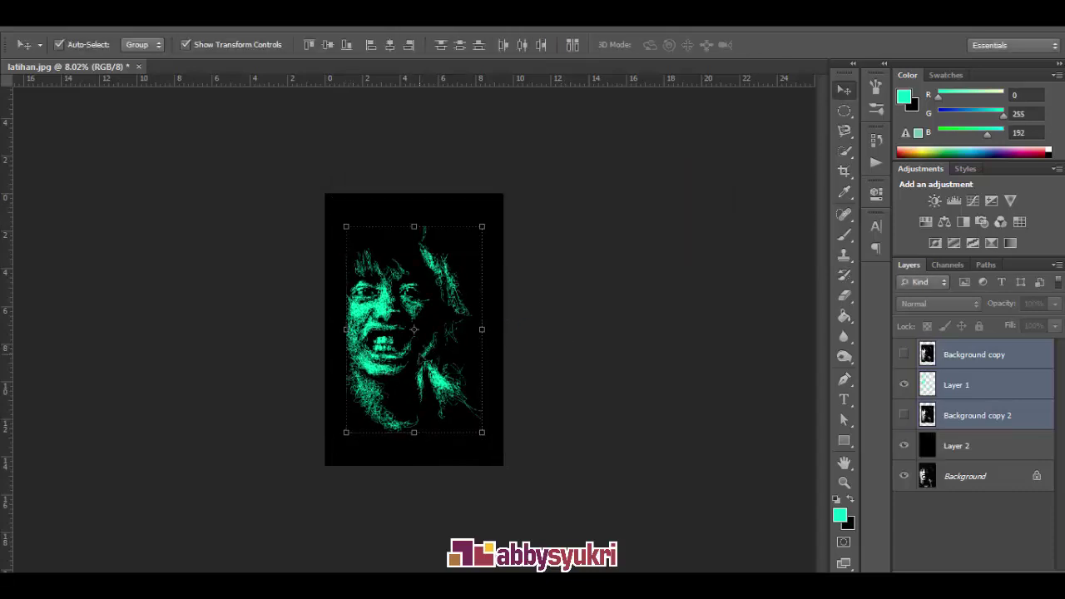
- Group Background copy, Layer 1 and Background copy 2 into Group 1
{"action": "left_click", "coordinate": [957, 445]}
{"action": "left_click", "coordinate": [965, 358]}
{"action": "left_click", "coordinate": [969, 415], "text": "shift"}
{"action": "left_click", "coordinate": [957, 445]}
{"action": "left_click", "coordinate": [965, 354]}
{"action": "left_click", "coordinate": [969, 415], "text": "shift"}
{"action": "key", "text": "ctrl+g"}
- Fit the canvas in view and scale Group 1 down to about 76%
{"action": "left_click", "coordinate": [956, 372]}
{"action": "left_click", "coordinate": [990, 349]}
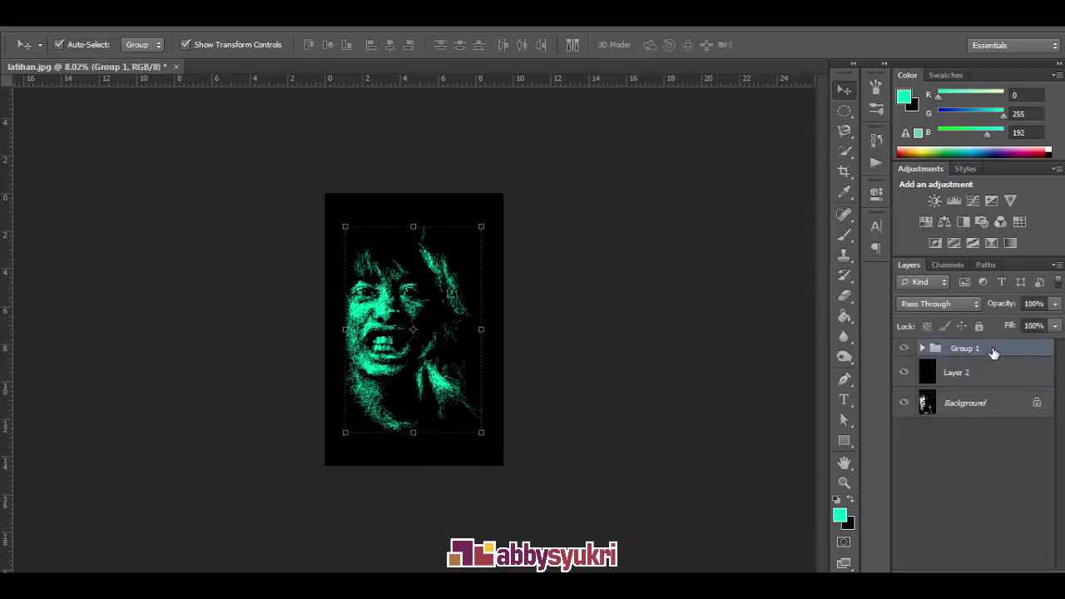
{"action": "key", "text": "ctrl+0"}
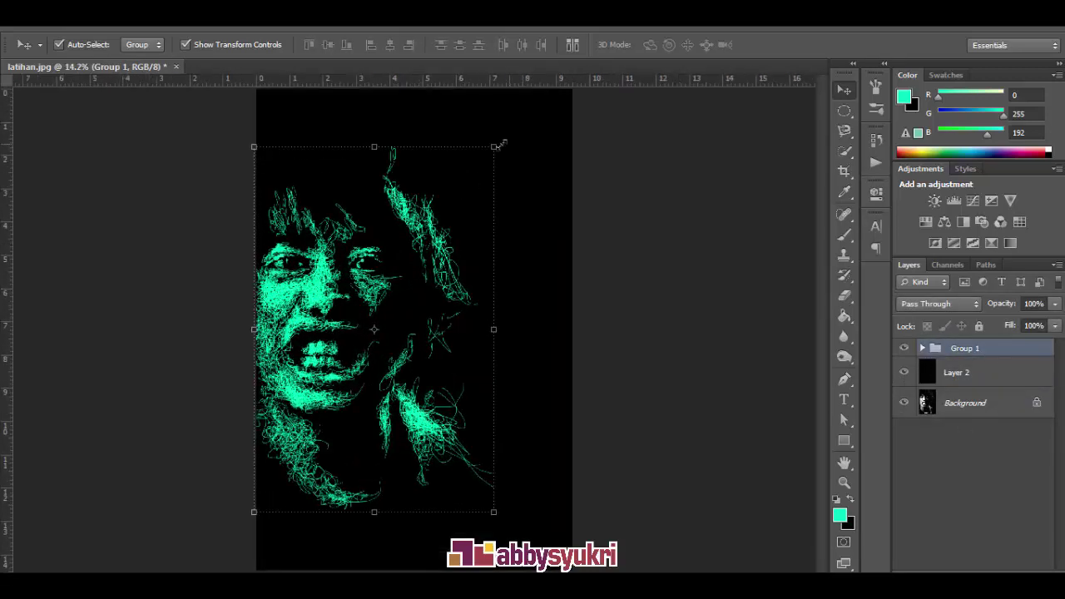
{"action": "left_click_drag", "start_coordinate": [499, 144], "coordinate": [466, 185]}
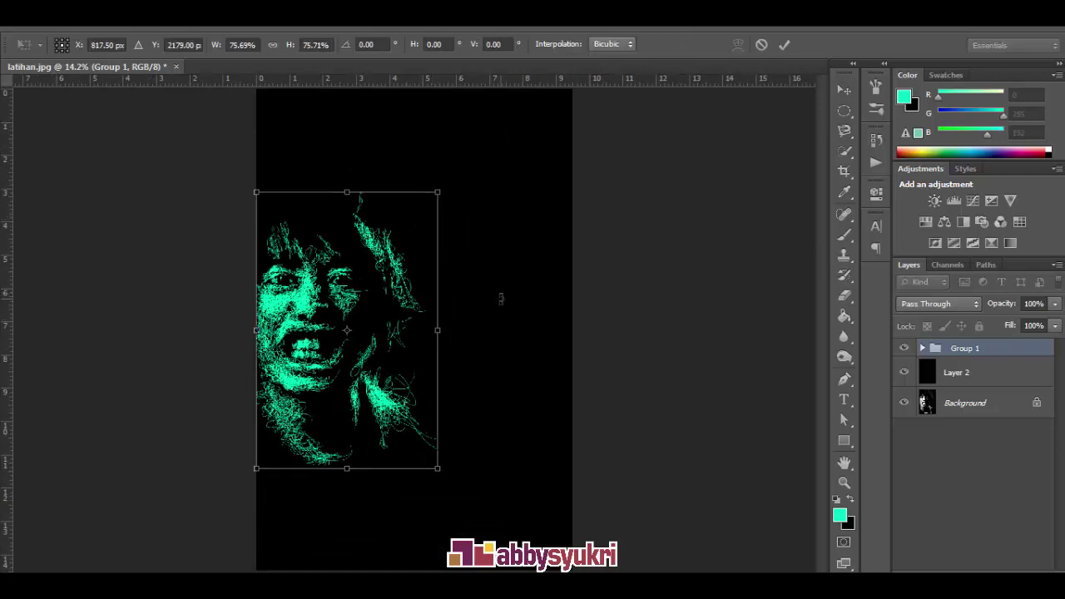
{"action": "key", "text": "Return"}
- Expand Group 1 and briefly show Background copy 2 to check the result
{"action": "scroll", "coordinate": [447, 364], "scroll_direction": "down", "scroll_amount": 3}
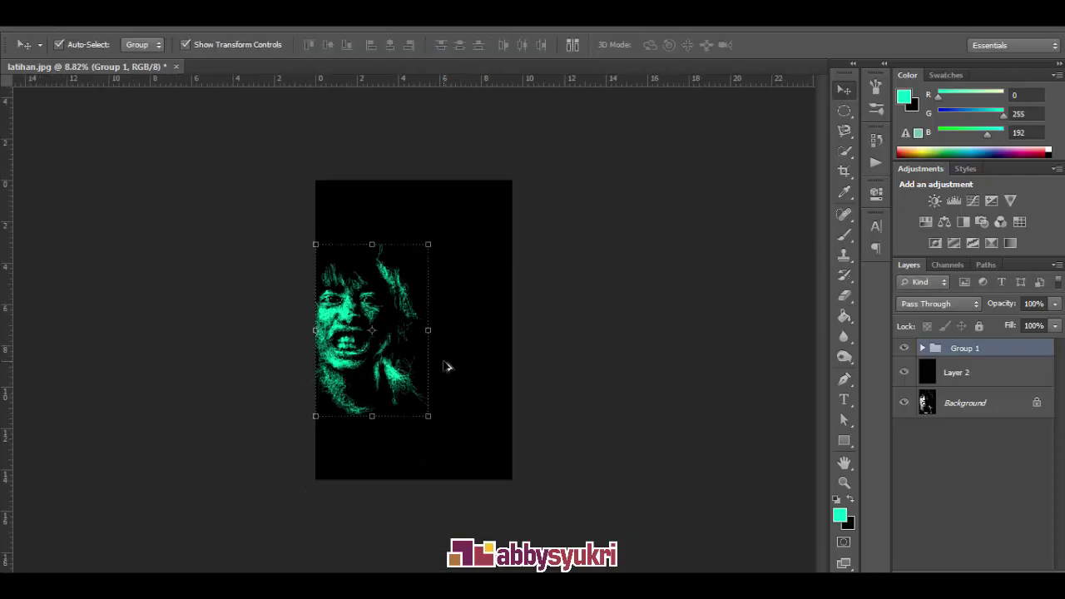
{"action": "scroll", "coordinate": [447, 364], "scroll_direction": "up", "scroll_amount": 3}
{"action": "scroll", "coordinate": [304, 252], "scroll_direction": "down", "scroll_amount": 2}
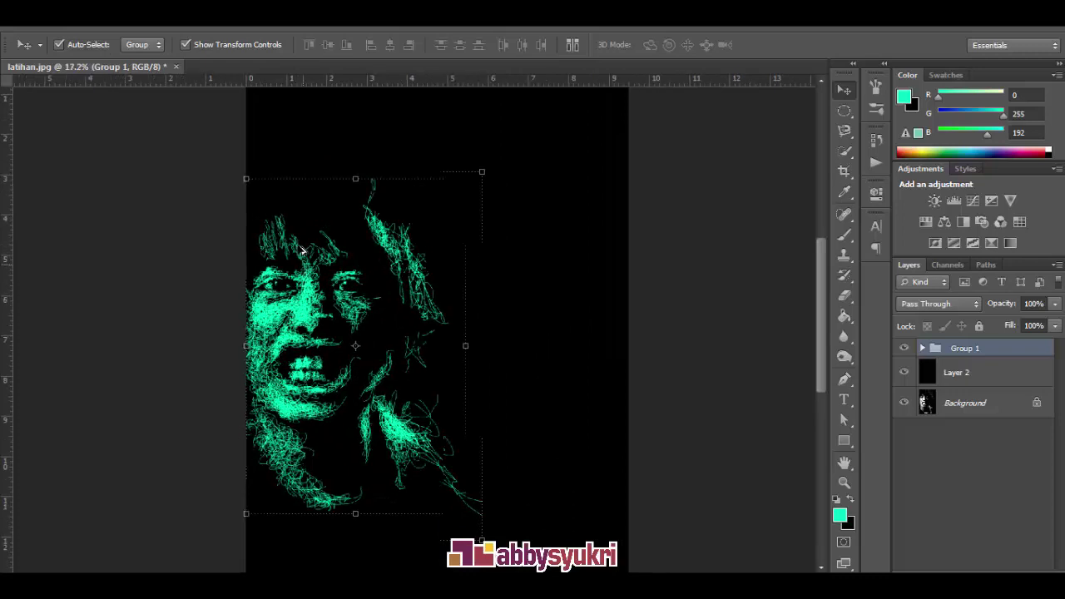
{"action": "left_click", "coordinate": [923, 350]}
{"action": "left_click", "coordinate": [904, 433]}
{"action": "left_click", "coordinate": [904, 433]}
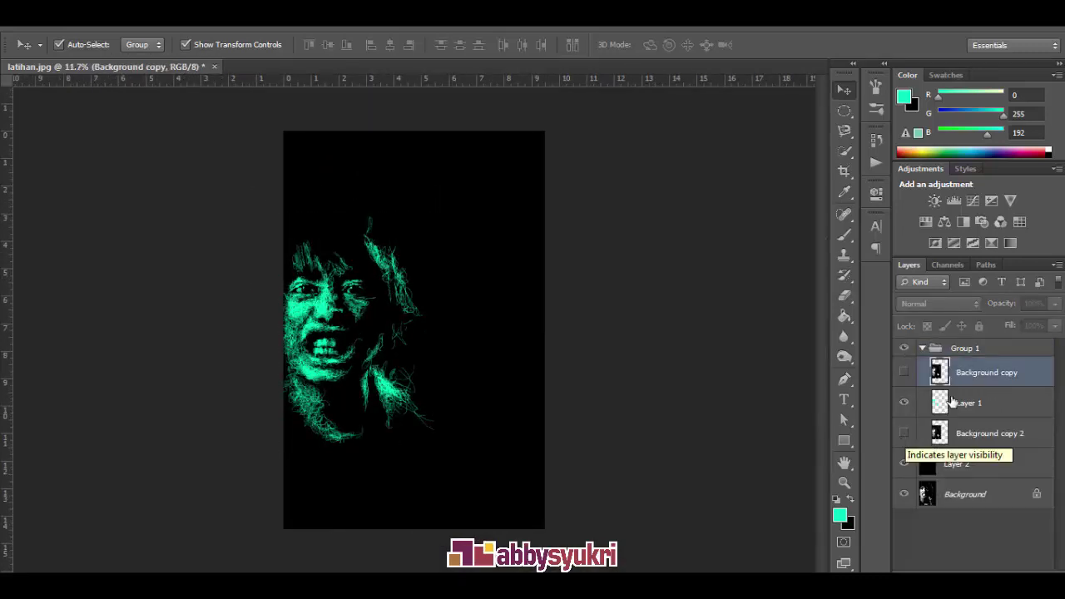
- On Layer 1, brush a thick side-hair strand and more strands in the hair gap
{"action": "left_click", "coordinate": [904, 373]}
{"action": "left_click", "coordinate": [904, 372]}
{"action": "left_click", "coordinate": [905, 373]}
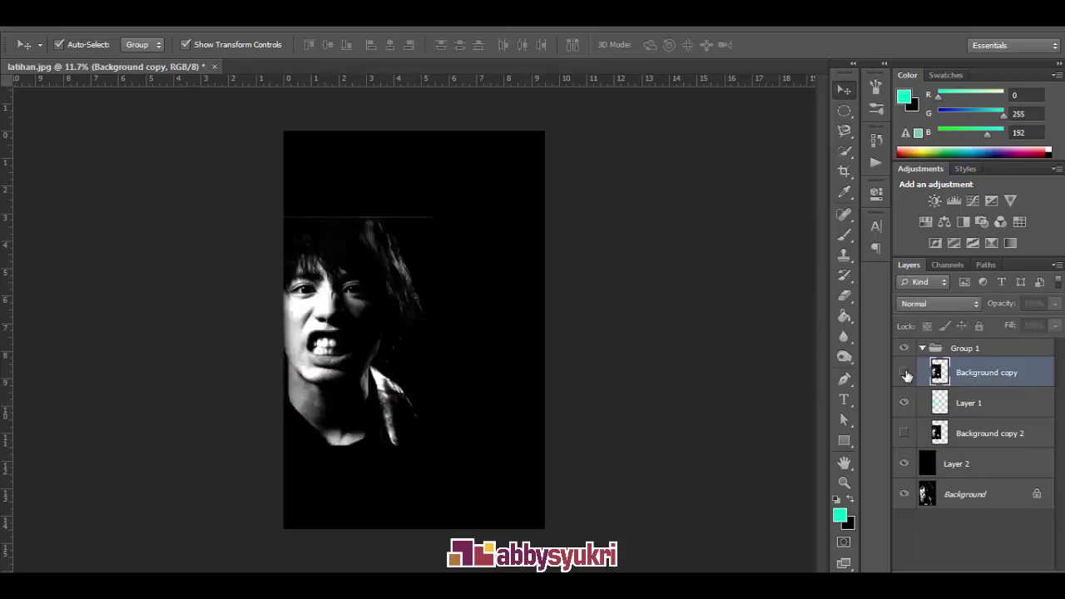
{"action": "left_click", "coordinate": [905, 409]}
{"action": "key", "text": "b"}
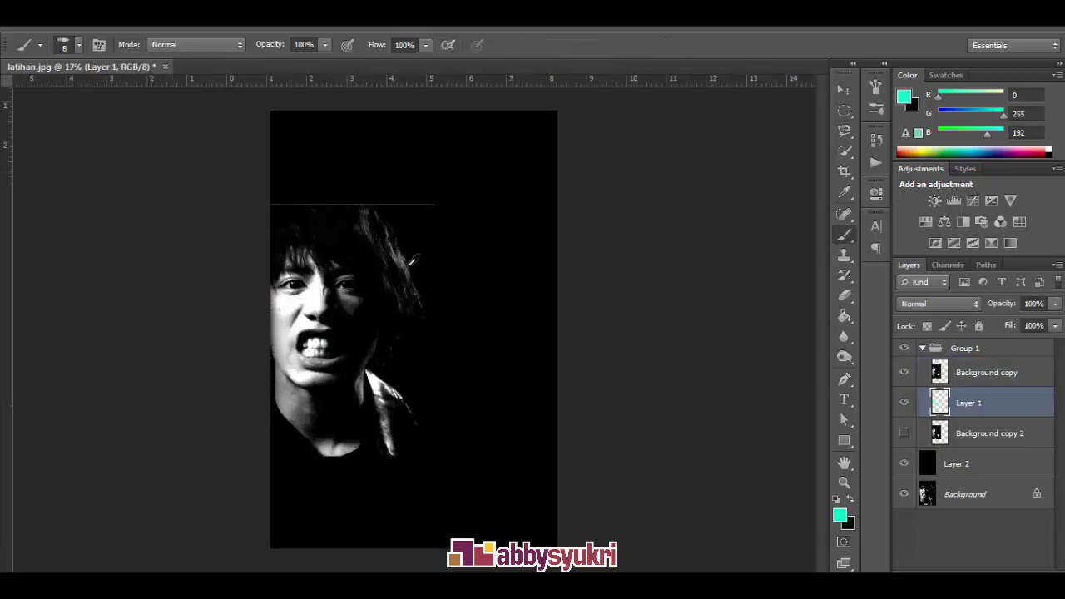
{"action": "scroll", "coordinate": [405, 245], "scroll_direction": "up", "scroll_amount": 5}
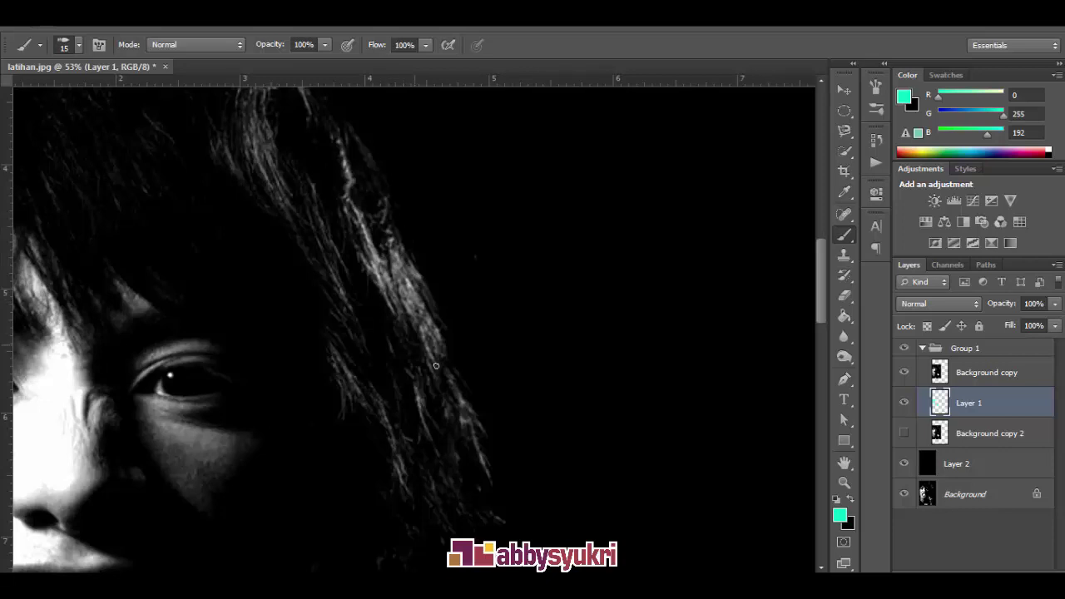
{"action": "left_click", "coordinate": [904, 373]}
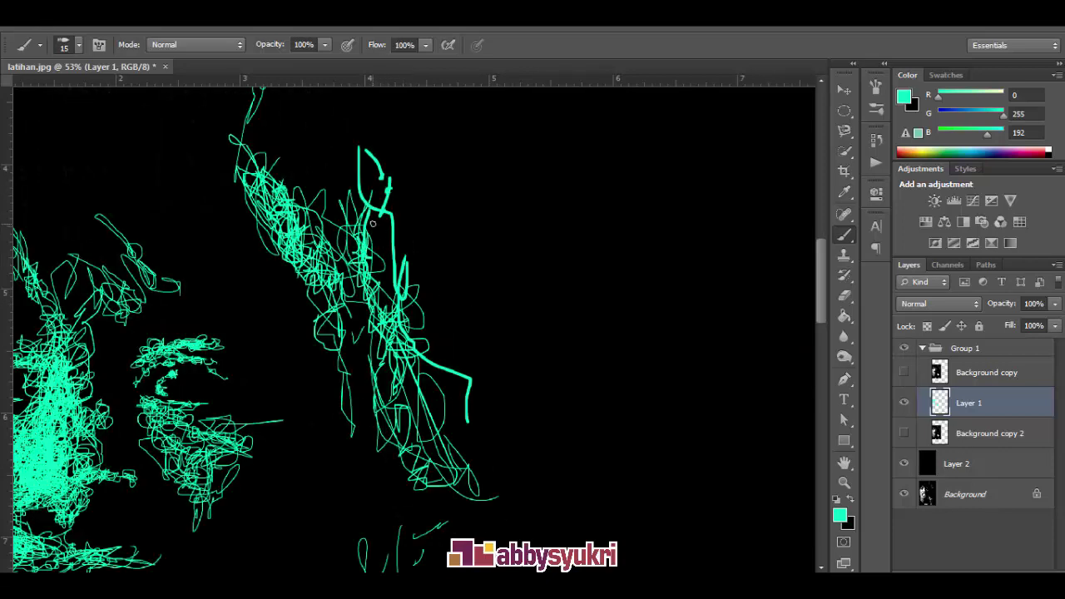
{"action": "left_click_drag", "start_coordinate": [375, 226], "coordinate": [420, 320]}
{"action": "mouse_move", "coordinate": [274, 158]}
{"action": "left_mouse_down"}
{"action": "mouse_move", "coordinate": [312, 250]}
{"action": "mouse_move", "coordinate": [624, 116]}
{"action": "left_mouse_up"}
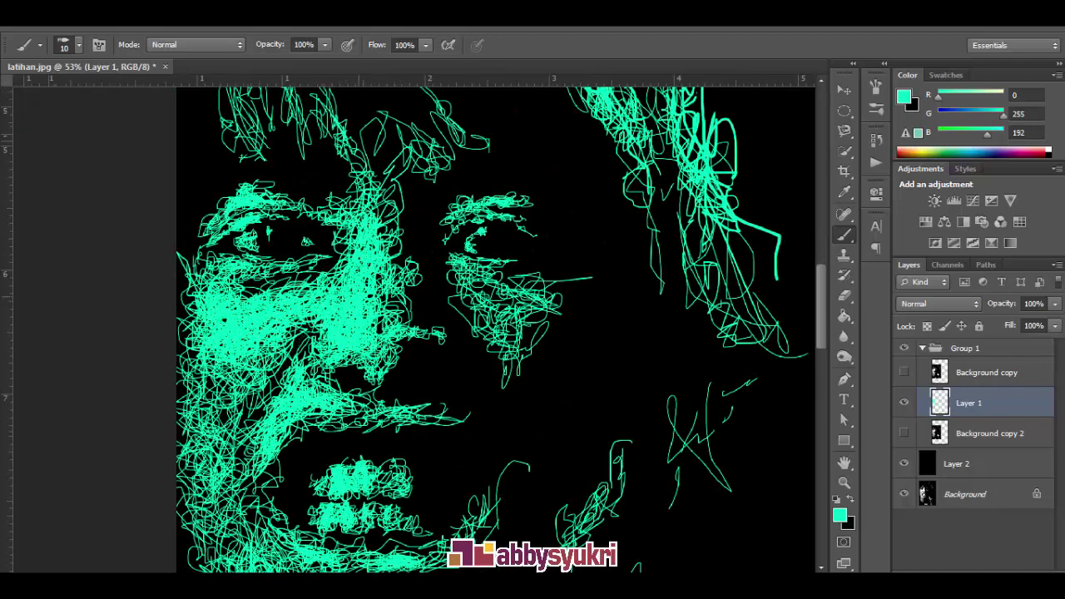
- Scribble more lines over the left cheek and down the left side of the nose
{"action": "scroll", "coordinate": [336, 275], "scroll_direction": "down", "scroll_amount": 4}
{"action": "scroll", "coordinate": [300, 285], "scroll_direction": "up", "scroll_amount": 8}
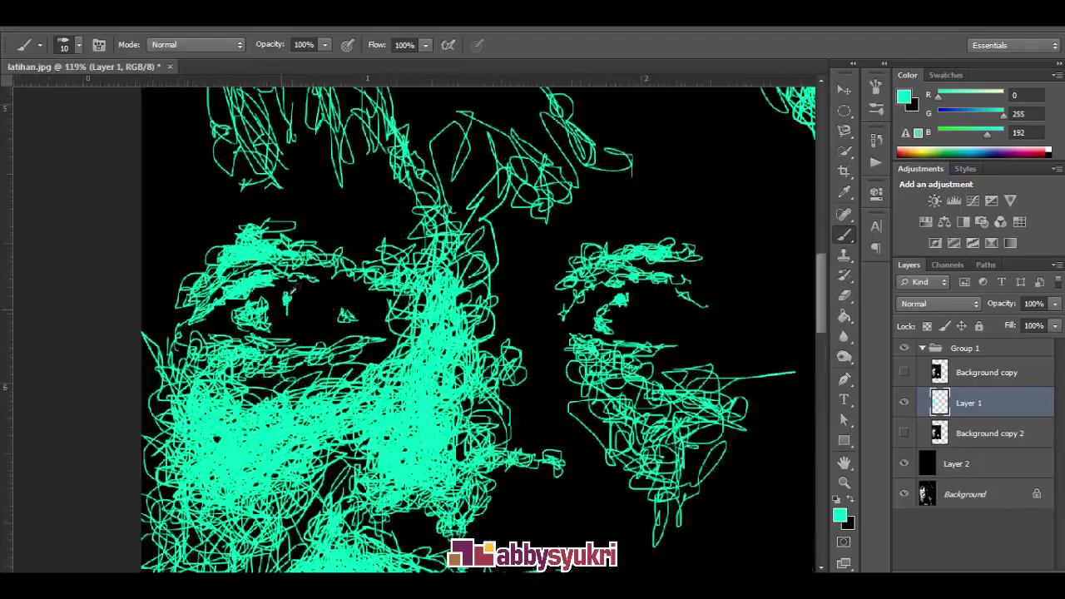
{"action": "scroll", "coordinate": [300, 286], "scroll_direction": "down", "scroll_amount": 3}
{"action": "scroll", "coordinate": [299, 285], "scroll_direction": "down", "scroll_amount": 3}
{"action": "scroll", "coordinate": [387, 329], "scroll_direction": "up", "scroll_amount": 1}
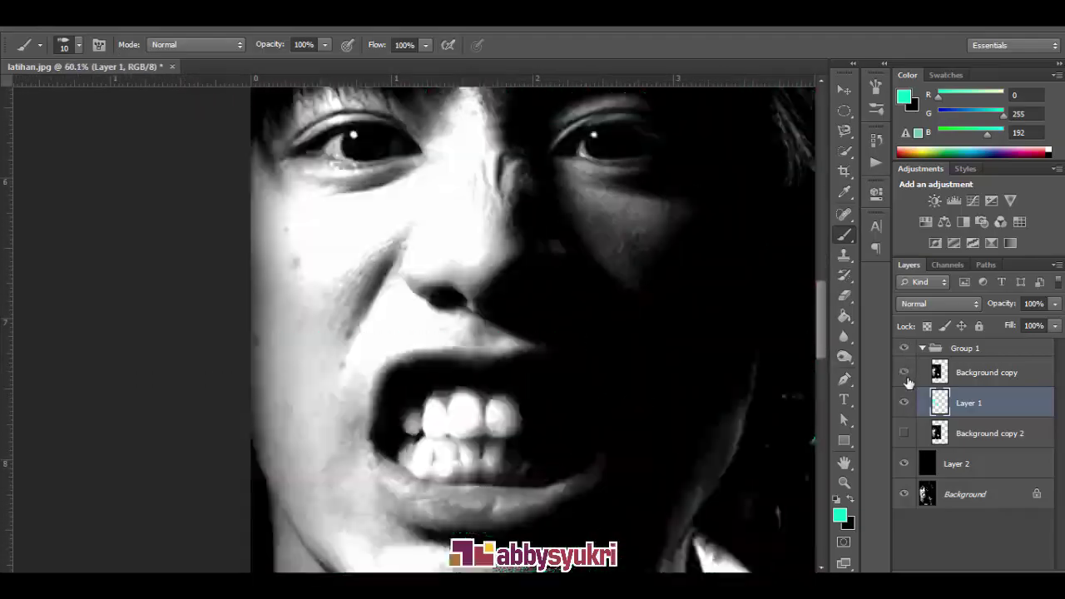
{"action": "scroll", "coordinate": [415, 350], "scroll_direction": "up", "scroll_amount": 2}
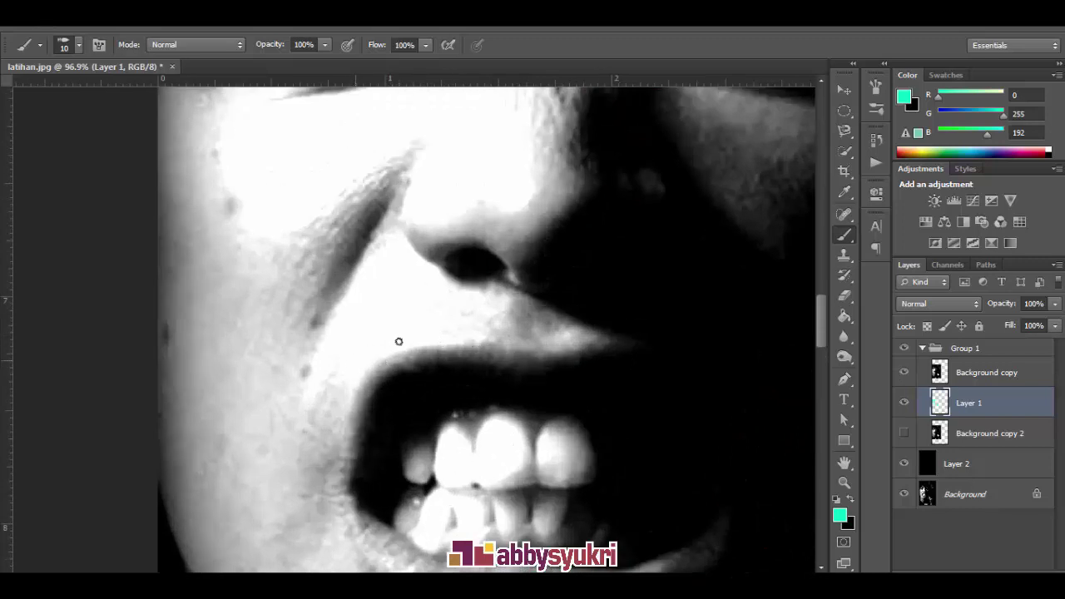
{"action": "left_click", "coordinate": [904, 372]}
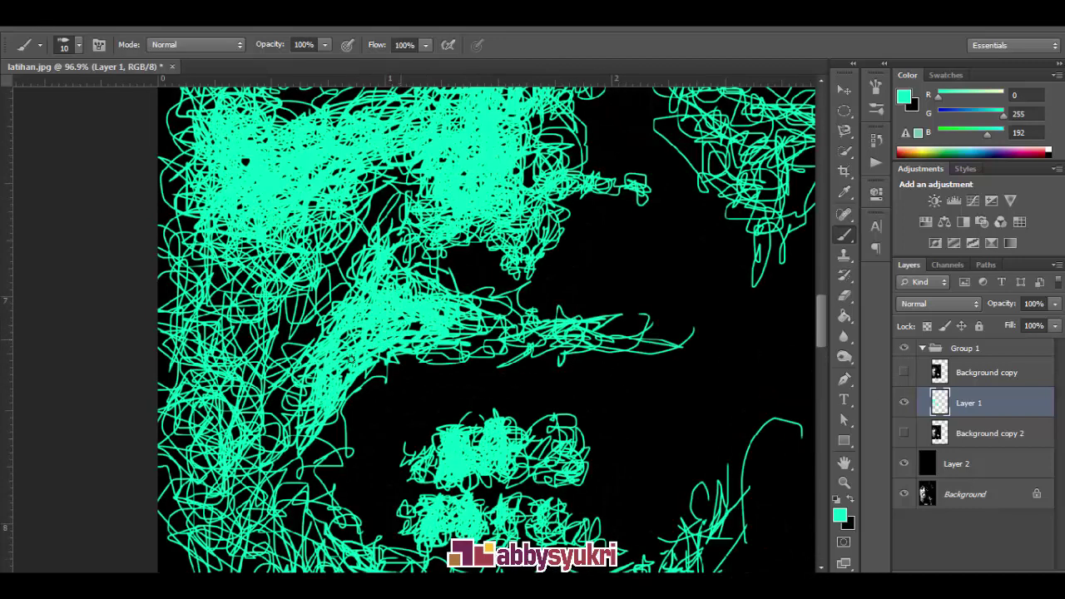
{"action": "left_click_drag", "start_coordinate": [313, 159], "coordinate": [292, 379]}
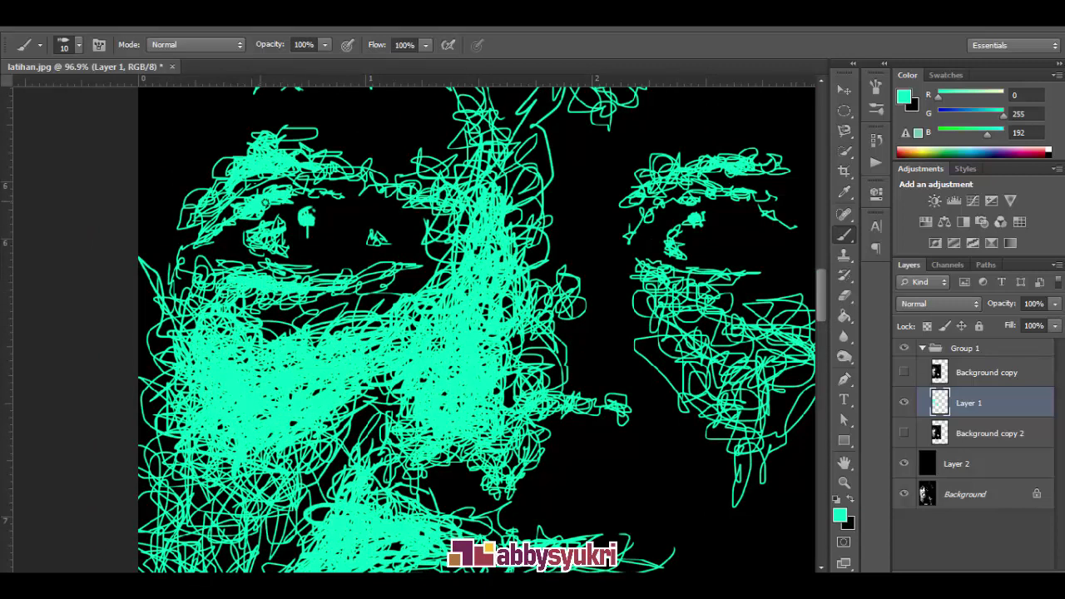
{"action": "scroll", "coordinate": [264, 203], "scroll_direction": "down", "scroll_amount": 5}
{"action": "scroll", "coordinate": [331, 284], "scroll_direction": "up", "scroll_amount": 2}
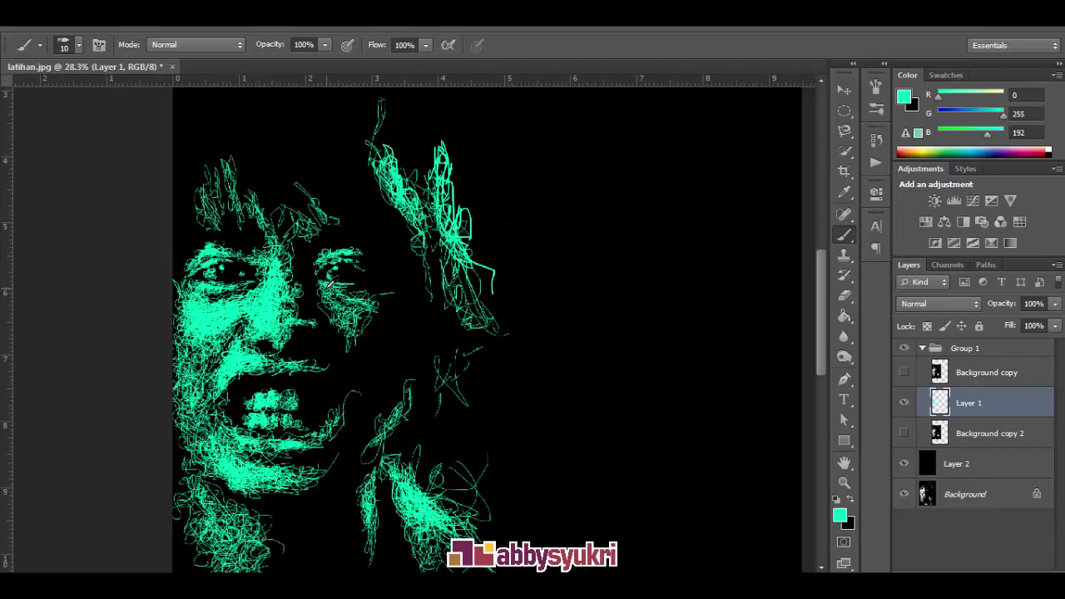
{"action": "scroll", "coordinate": [332, 281], "scroll_direction": "up", "scroll_amount": 2}
{"action": "scroll", "coordinate": [332, 281], "scroll_direction": "up", "scroll_amount": 3}
{"action": "scroll", "coordinate": [379, 347], "scroll_direction": "down", "scroll_amount": 5}
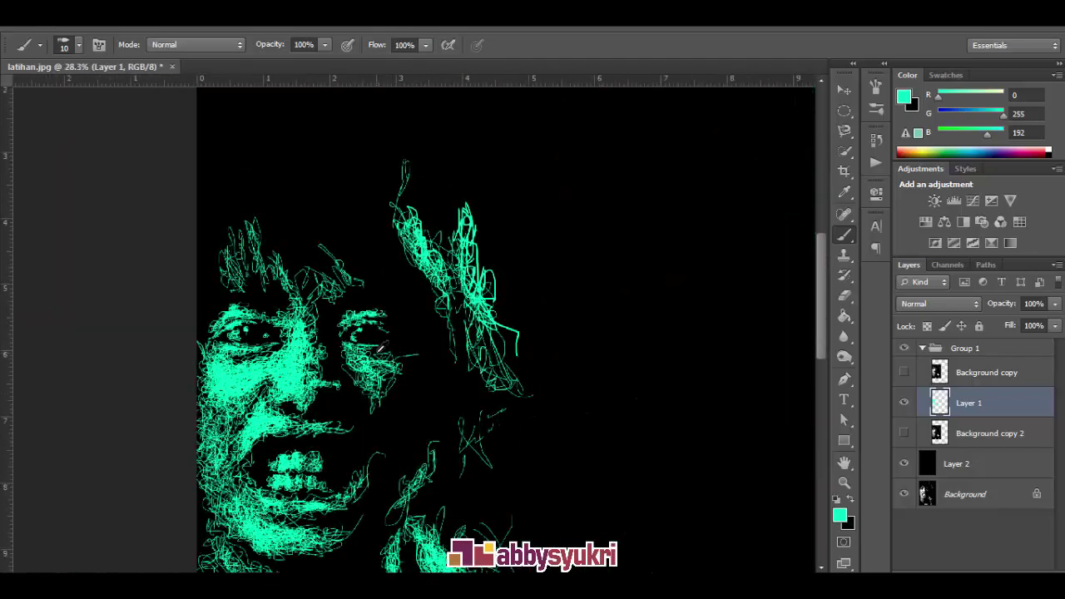
{"action": "scroll", "coordinate": [380, 348], "scroll_direction": "up", "scroll_amount": 5}
{"action": "left_click", "coordinate": [905, 372]}
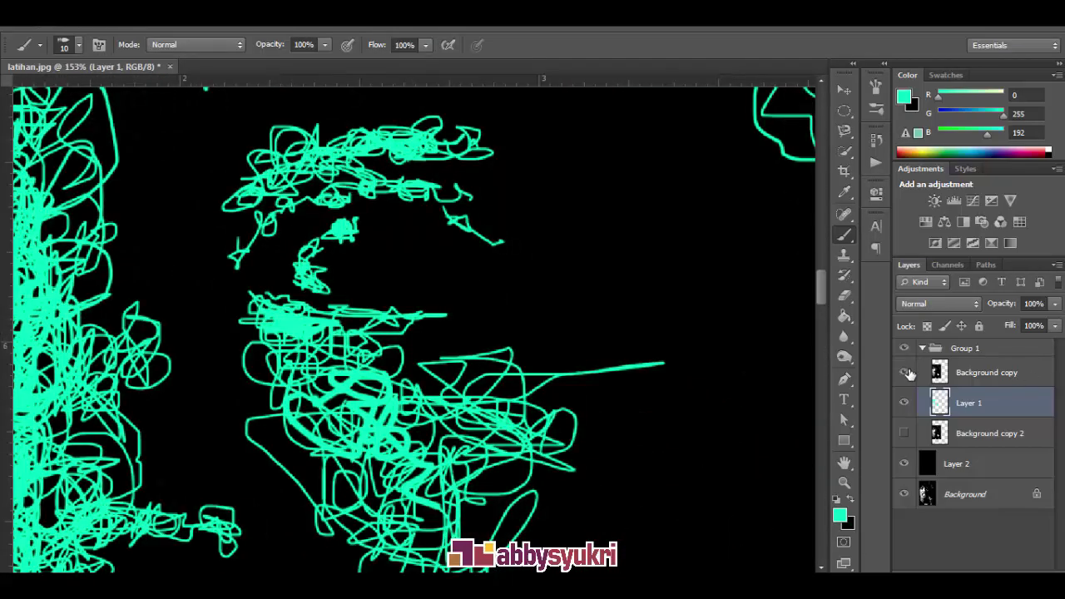
{"action": "scroll", "coordinate": [404, 304], "scroll_direction": "down", "scroll_amount": 2}
{"action": "scroll", "coordinate": [511, 284], "scroll_direction": "down", "scroll_amount": 2}
{"action": "scroll", "coordinate": [511, 284], "scroll_direction": "down", "scroll_amount": 2}
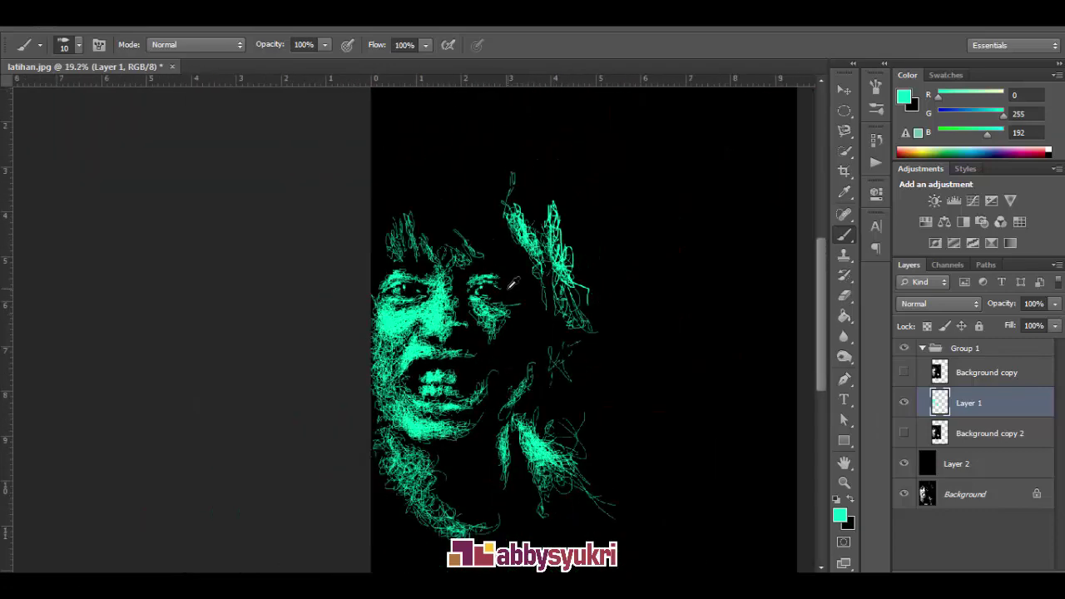
{"action": "scroll", "coordinate": [512, 284], "scroll_direction": "down", "scroll_amount": 2}
{"action": "scroll", "coordinate": [377, 325], "scroll_direction": "up", "scroll_amount": 2}
{"action": "scroll", "coordinate": [376, 324], "scroll_direction": "up", "scroll_amount": 2}
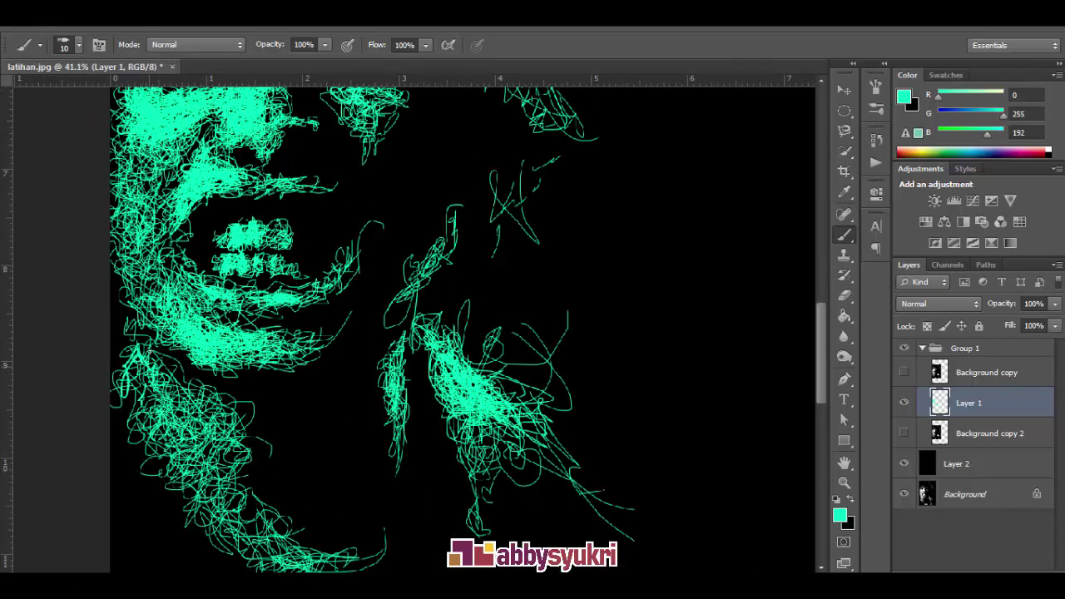
{"action": "left_click_drag", "start_coordinate": [166, 404], "coordinate": [184, 420]}
{"action": "left_click_drag", "start_coordinate": [396, 336], "coordinate": [399, 450]}
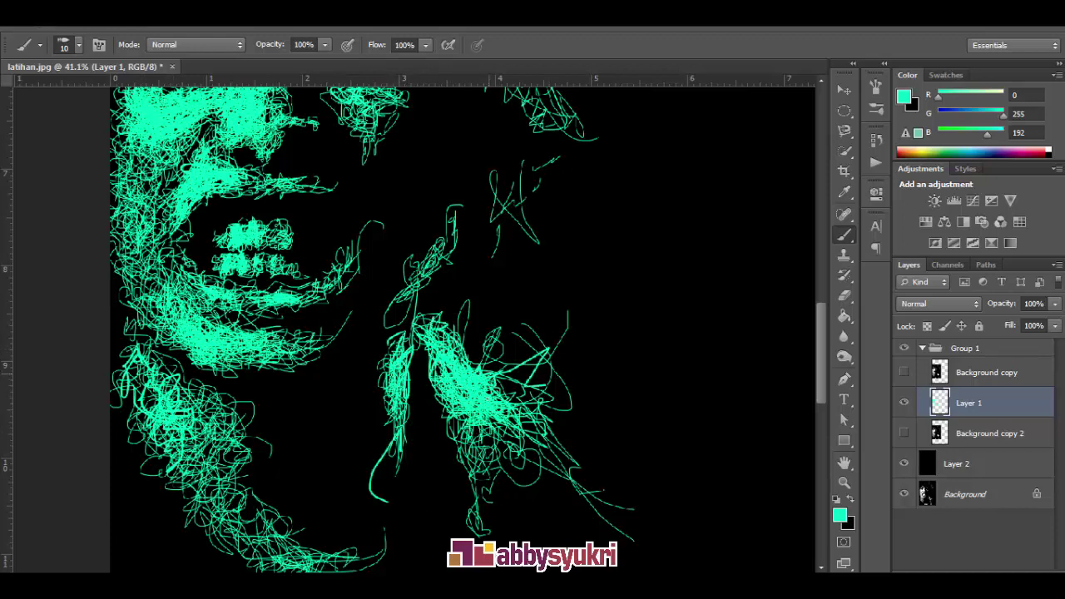
- Select the black Layer 2
{"action": "scroll", "coordinate": [416, 325], "scroll_direction": "down", "scroll_amount": 3}
{"action": "scroll", "coordinate": [416, 324], "scroll_direction": "down", "scroll_amount": 2}
{"action": "left_click", "coordinate": [957, 463]}
- Add empty Layer 3 above Layer 2 and abandon a trial crop
{"action": "key", "text": "ctrl+shift+n"}
{"action": "key", "text": "Return"}
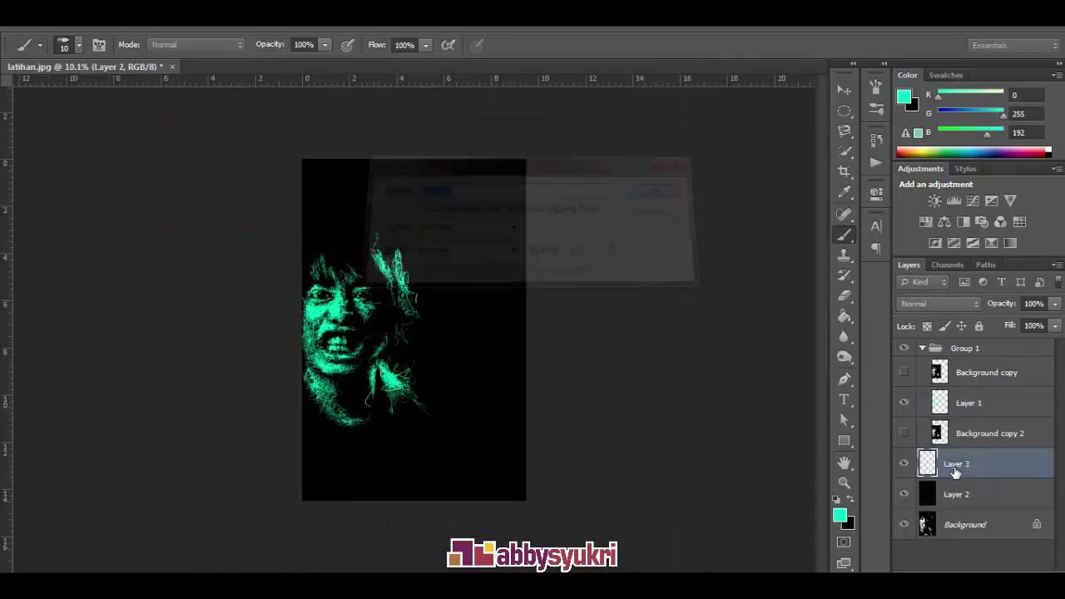
{"action": "left_click", "coordinate": [844, 170]}
{"action": "left_click", "coordinate": [413, 330]}
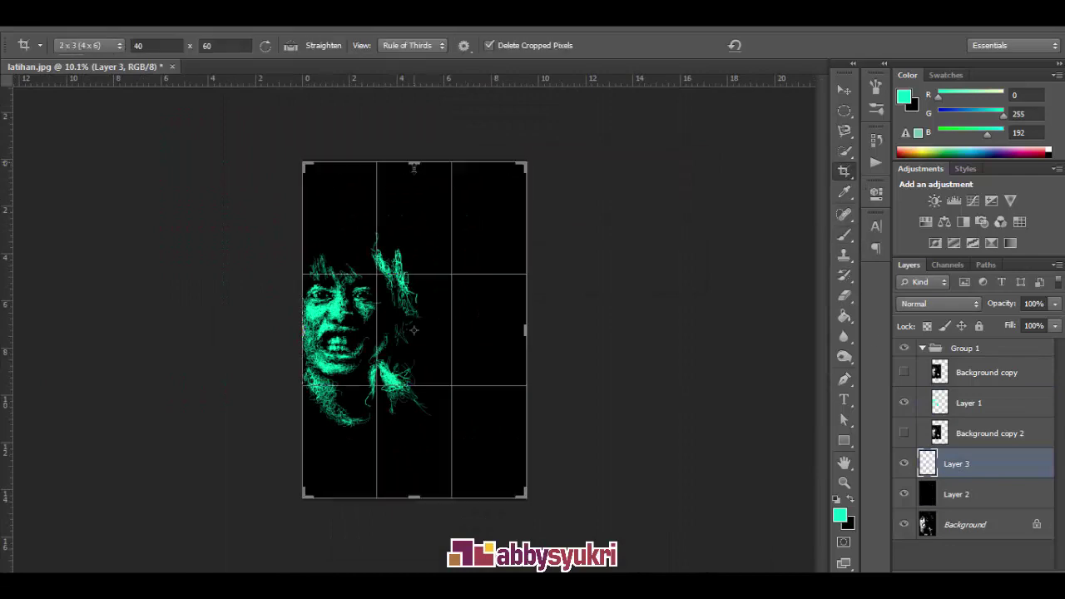
{"action": "left_click_drag", "start_coordinate": [414, 495], "coordinate": [418, 478]}
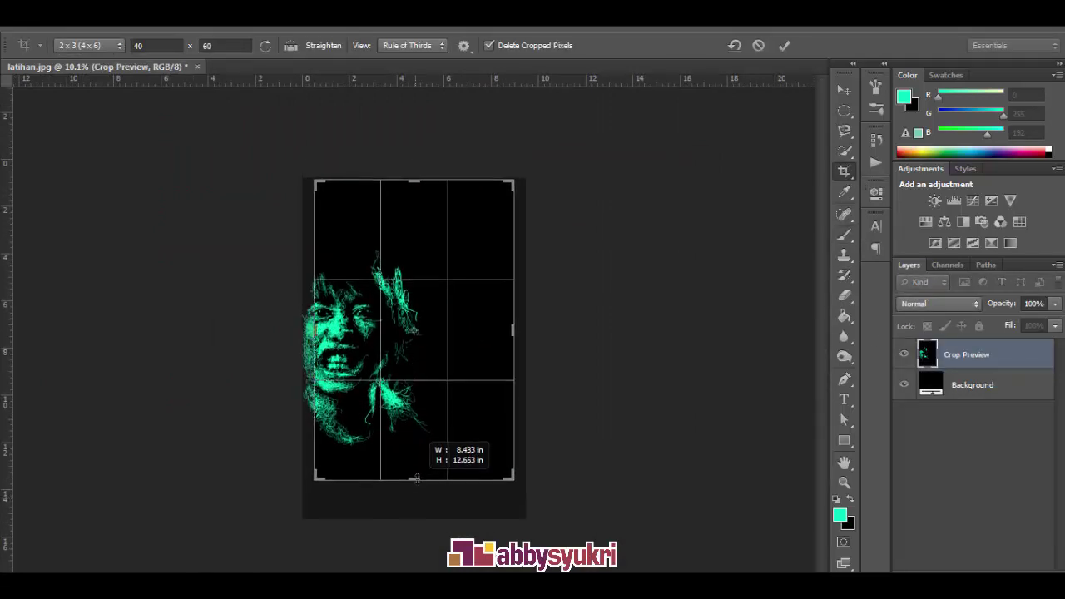
{"action": "key", "text": "Return"}
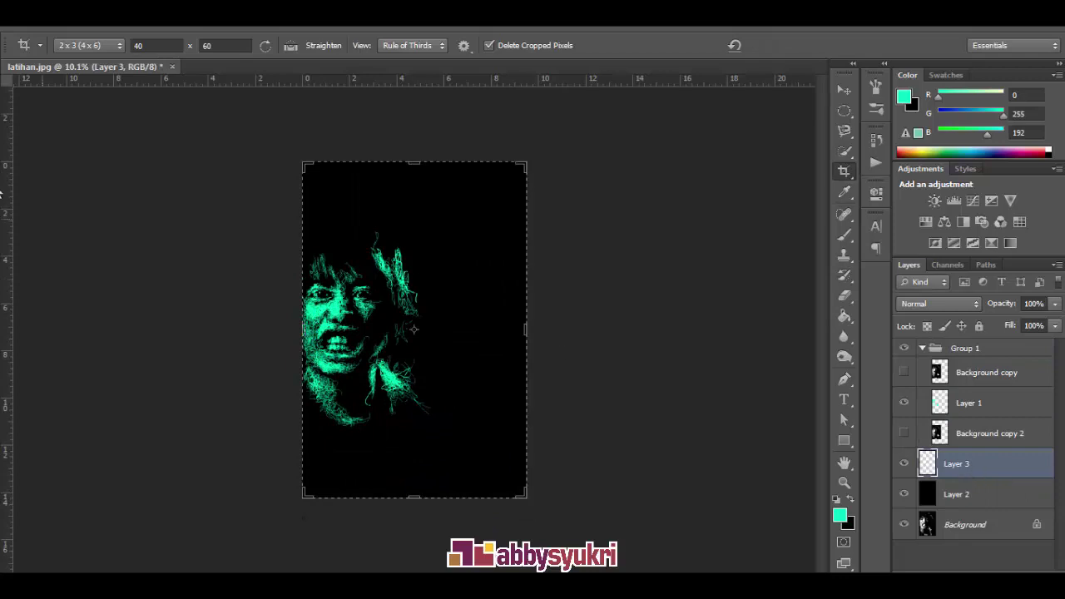
- Copy the central band of black Layer 2 onto Layer 4 and delete Layer 2
{"action": "left_click", "coordinate": [958, 495]}
{"action": "left_click", "coordinate": [844, 111]}
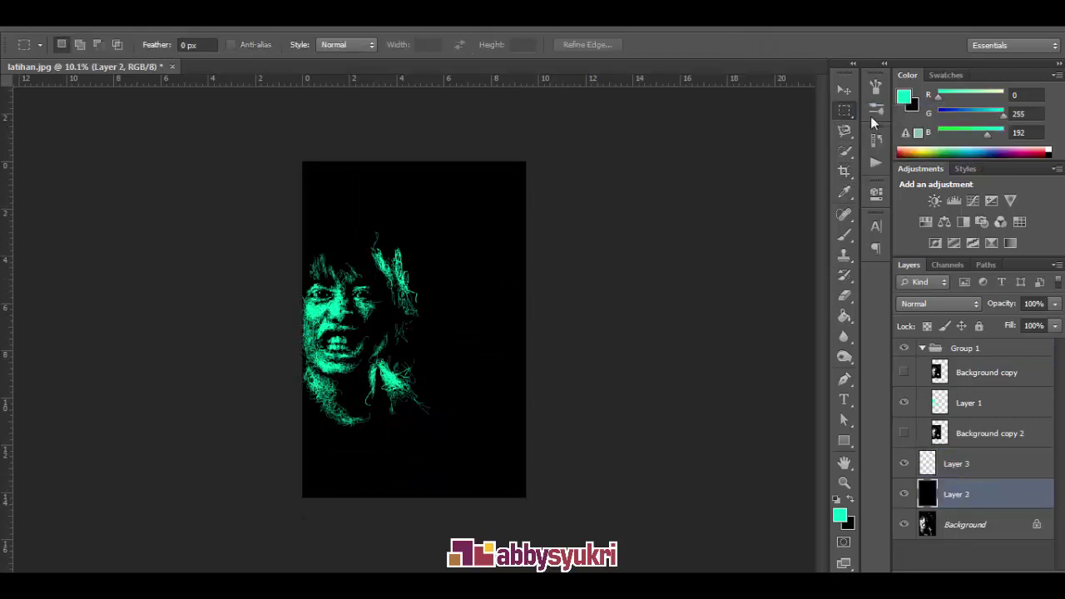
{"action": "left_click_drag", "start_coordinate": [301, 189], "coordinate": [526, 456]}
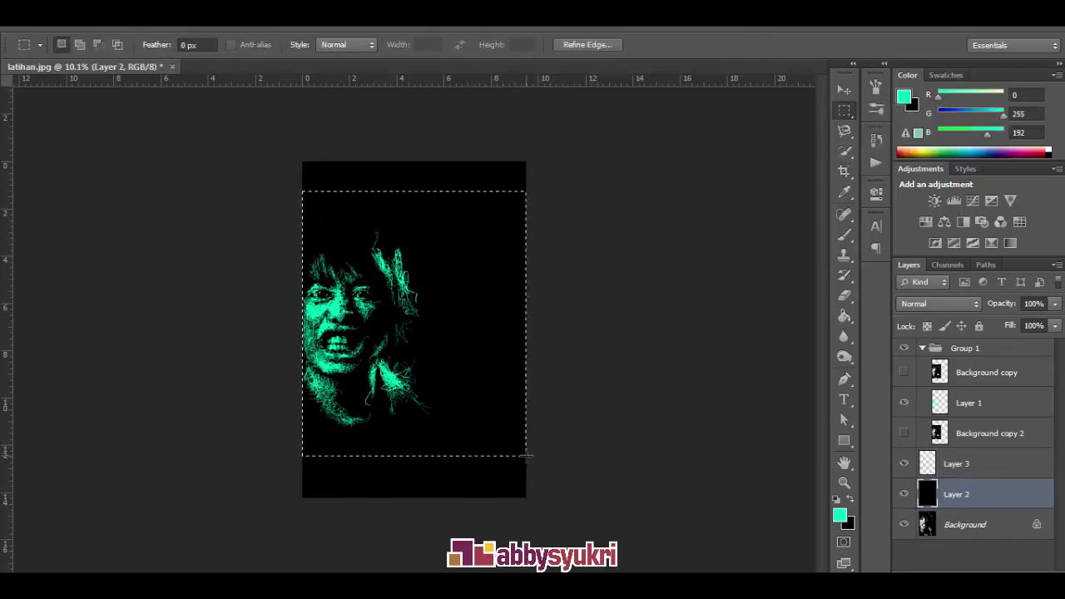
{"action": "key", "text": "ctrl+j"}
{"action": "left_click", "coordinate": [994, 533]}
{"action": "key", "text": "Delete"}
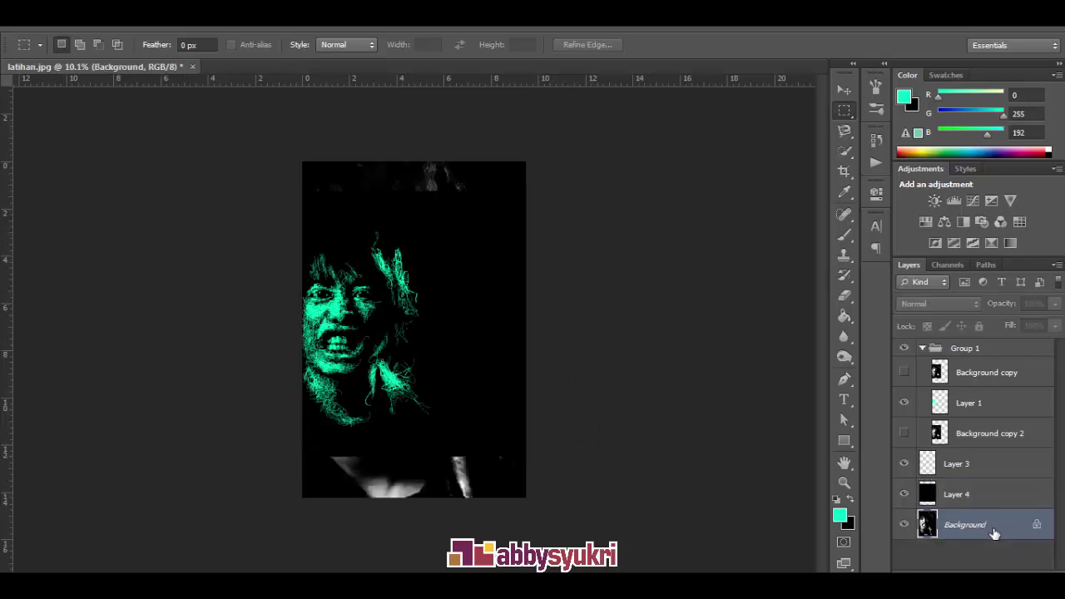
- Hide the Background photo and crop the canvas to 2x3 beyond its top and bottom
{"action": "left_click", "coordinate": [904, 524]}
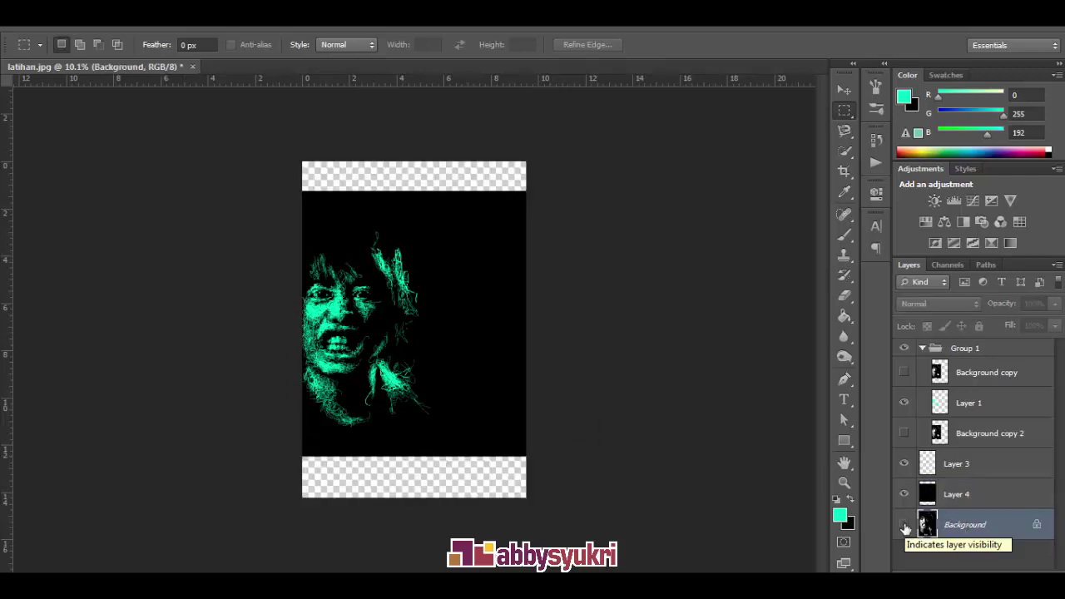
{"action": "left_click", "coordinate": [961, 463]}
{"action": "left_click", "coordinate": [969, 495]}
{"action": "key", "text": "c"}
{"action": "mouse_move", "coordinate": [414, 162]}
{"action": "left_mouse_down"}
{"action": "mouse_move", "coordinate": [423, 147]}
{"action": "mouse_move", "coordinate": [423, 163]}
{"action": "left_mouse_up"}
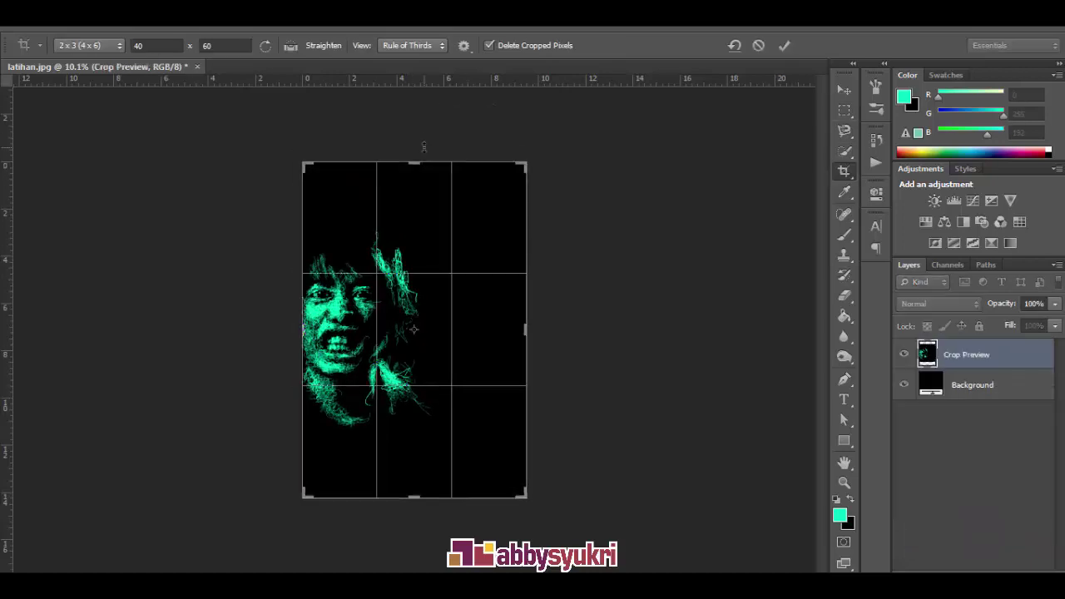
{"action": "key", "text": "Return"}
{"action": "left_click", "coordinate": [843, 91]}
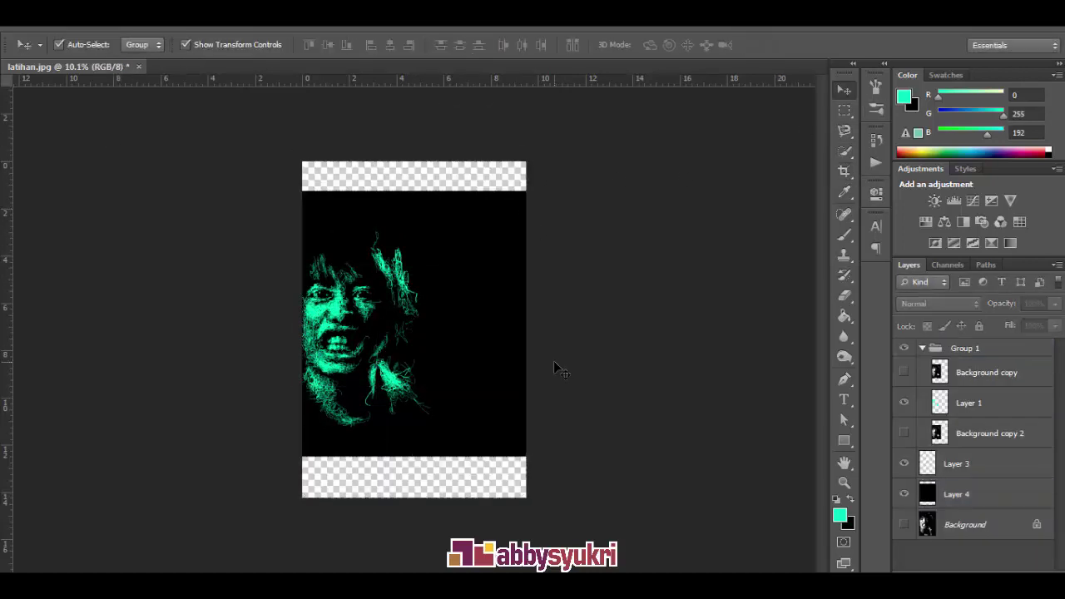
{"action": "scroll", "coordinate": [553, 360], "scroll_direction": "up", "scroll_amount": 2}
{"action": "scroll", "coordinate": [363, 248], "scroll_direction": "up", "scroll_amount": 2}
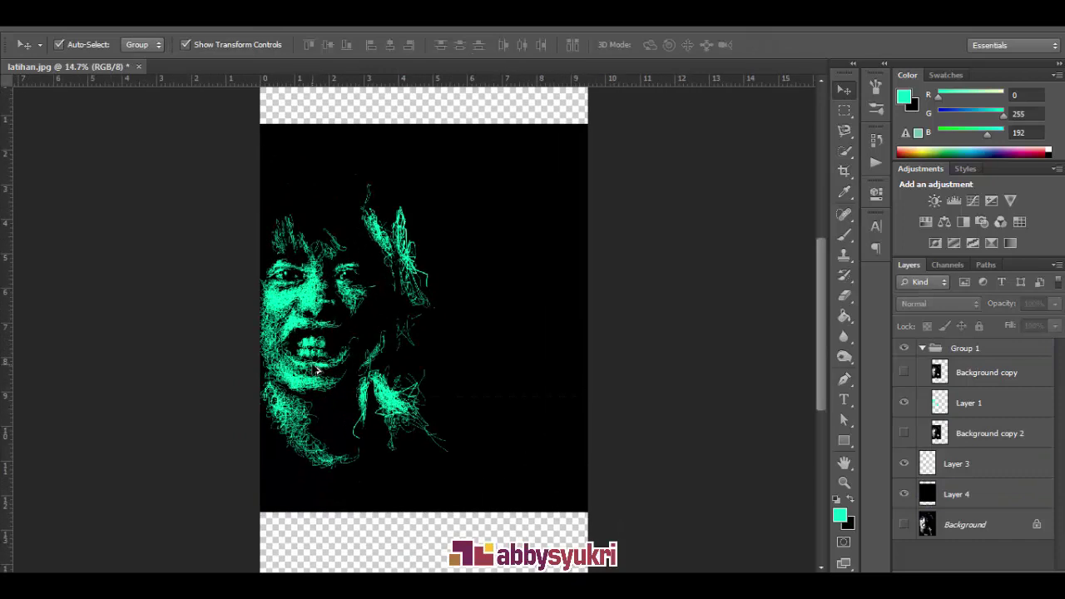
{"action": "scroll", "coordinate": [363, 248], "scroll_direction": "up", "scroll_amount": 1}
{"action": "left_click", "coordinate": [904, 371]}
{"action": "left_click", "coordinate": [904, 372]}
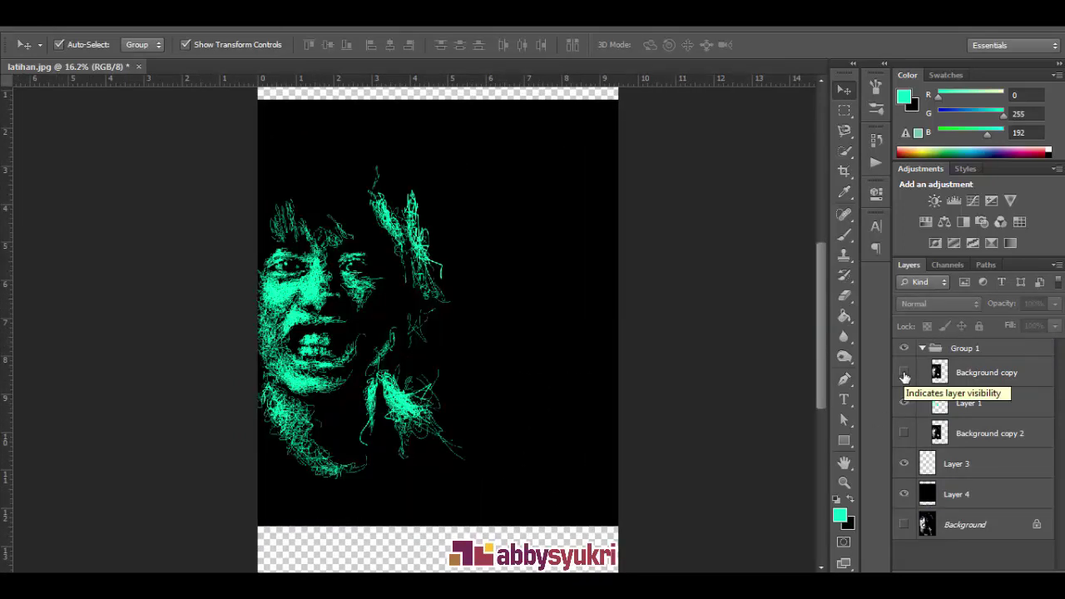
{"action": "key", "text": "b"}
{"action": "left_click", "coordinate": [969, 402]}
{"action": "scroll", "coordinate": [389, 395], "scroll_direction": "up", "scroll_amount": 5}
{"action": "scroll", "coordinate": [134, 282], "scroll_direction": "up", "scroll_amount": 1}
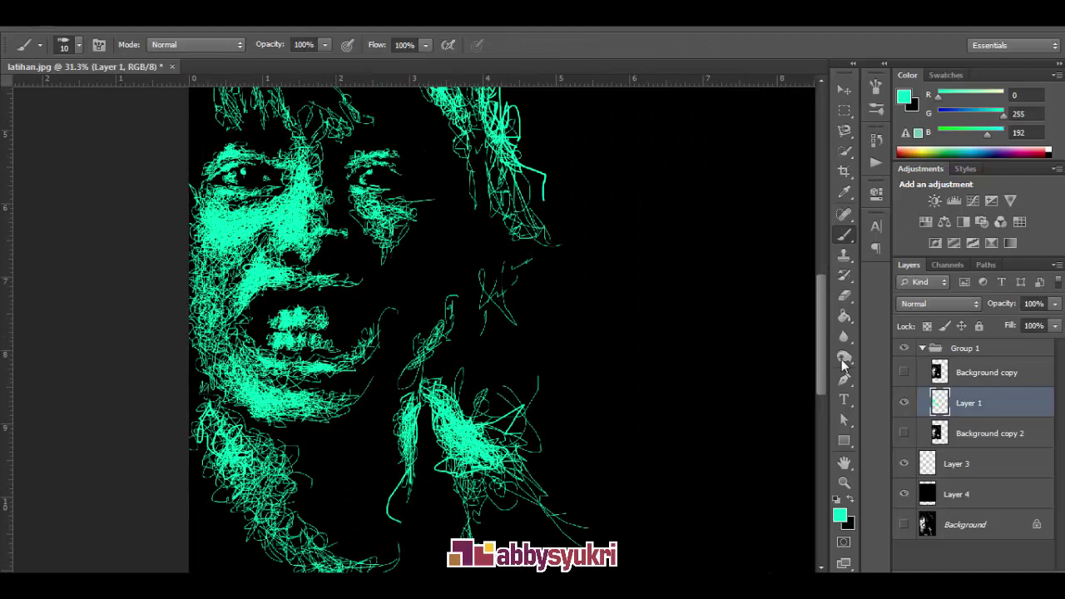
{"action": "left_click", "coordinate": [904, 372]}
{"action": "left_click", "coordinate": [905, 371]}
{"action": "left_click", "coordinate": [904, 372]}
{"action": "scroll", "coordinate": [312, 345], "scroll_direction": "up", "scroll_amount": 1}
{"action": "scroll", "coordinate": [312, 345], "scroll_direction": "down", "scroll_amount": 2}
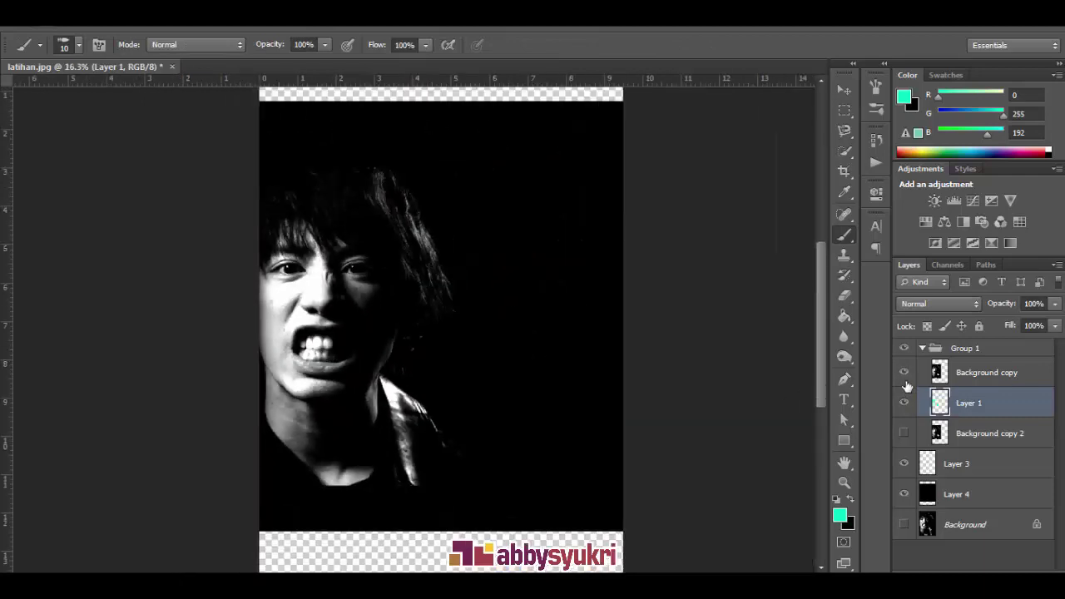
{"action": "left_click", "coordinate": [904, 372]}
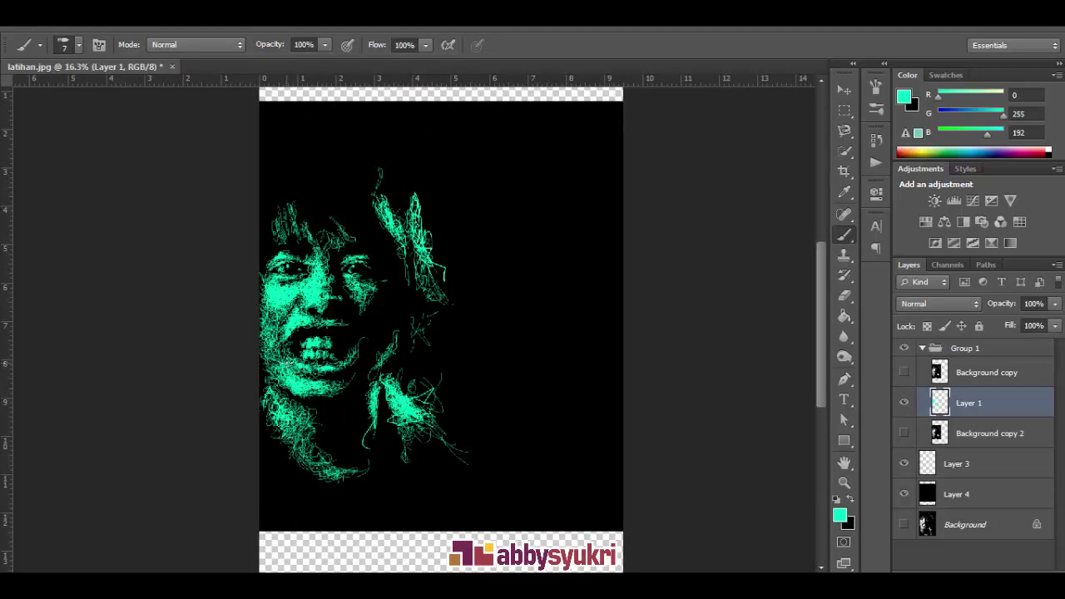
- Paint long mint-green scribble strokes along the lower-left jaw on Layer 1
{"action": "scroll", "coordinate": [276, 330], "scroll_direction": "up", "scroll_amount": 4}
{"action": "scroll", "coordinate": [275, 329], "scroll_direction": "up", "scroll_amount": 4}
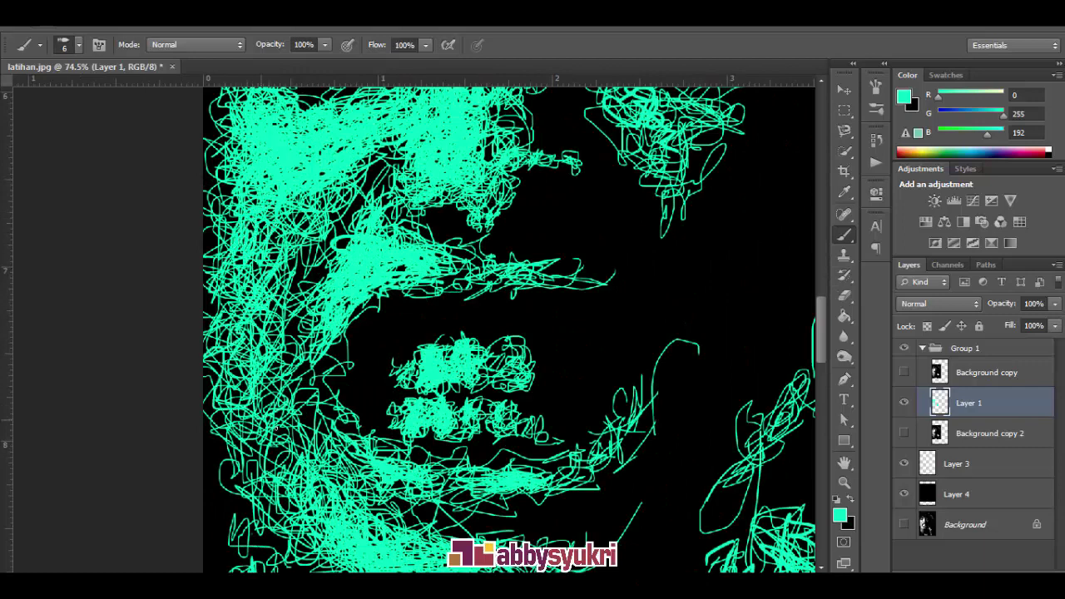
{"action": "scroll", "coordinate": [276, 331], "scroll_direction": "down", "scroll_amount": 3}
{"action": "scroll", "coordinate": [276, 331], "scroll_direction": "down", "scroll_amount": 6}
{"action": "scroll", "coordinate": [362, 346], "scroll_direction": "up", "scroll_amount": 1}
{"action": "scroll", "coordinate": [317, 375], "scroll_direction": "down", "scroll_amount": 1}
{"action": "scroll", "coordinate": [271, 398], "scroll_direction": "up", "scroll_amount": 3}
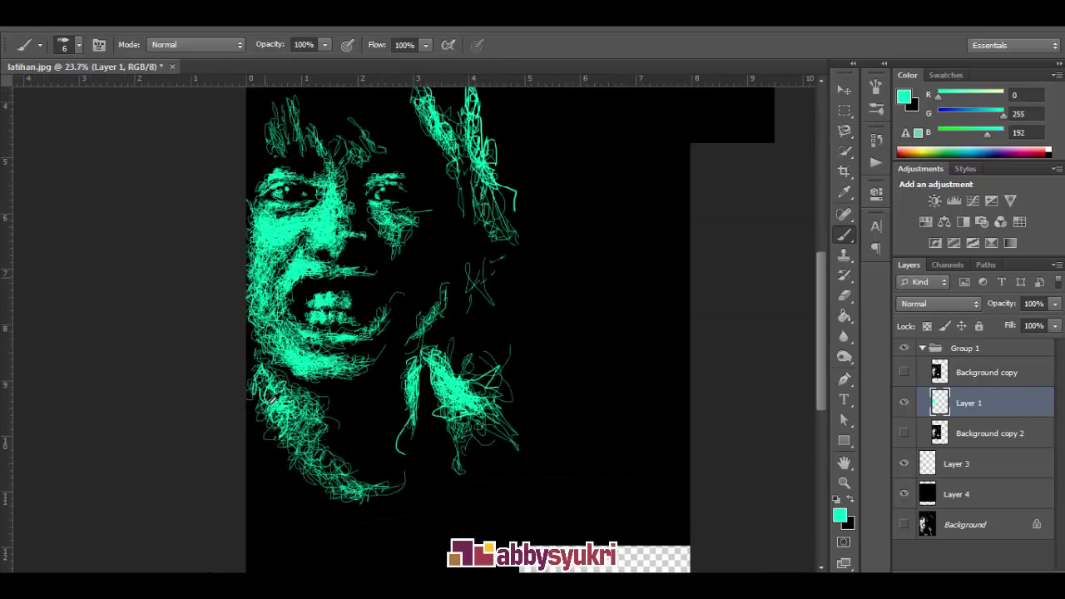
{"action": "scroll", "coordinate": [271, 399], "scroll_direction": "up", "scroll_amount": 2}
{"action": "left_click_drag", "start_coordinate": [349, 416], "coordinate": [343, 308]}
{"action": "left_click_drag", "start_coordinate": [502, 426], "coordinate": [241, 499]}
- Undo the unwanted long stroke and repaint a green stroke near the lower-left jaw
{"action": "key", "text": "ctrl+z"}
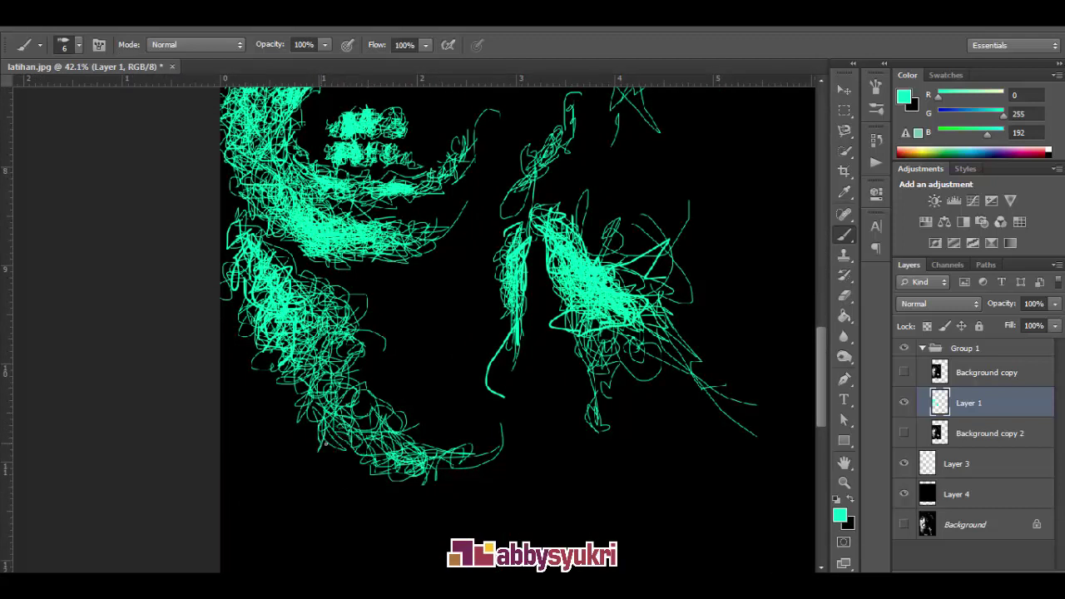
{"action": "left_click_drag", "start_coordinate": [323, 424], "coordinate": [524, 462]}
{"action": "scroll", "coordinate": [408, 424], "scroll_direction": "down", "scroll_amount": 3}
{"action": "scroll", "coordinate": [414, 416], "scroll_direction": "up", "scroll_amount": 2}
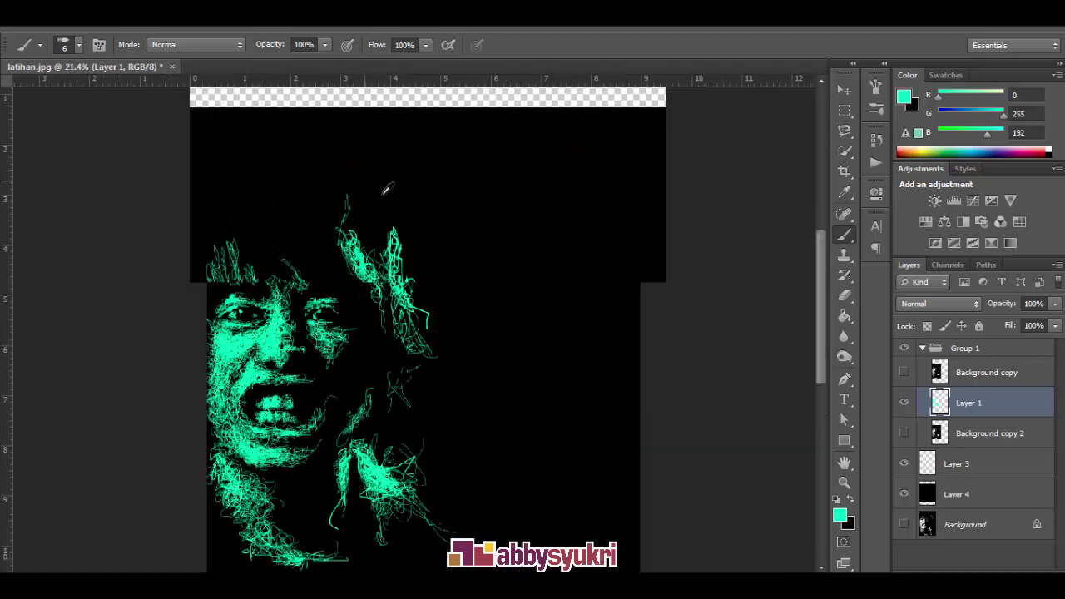
- Draw a Pen path for a hair strand curving from above the head down the right side
{"action": "key", "text": "p"}
{"action": "left_click", "coordinate": [471, 184]}
{"action": "left_click_drag", "start_coordinate": [399, 197], "coordinate": [412, 225]}
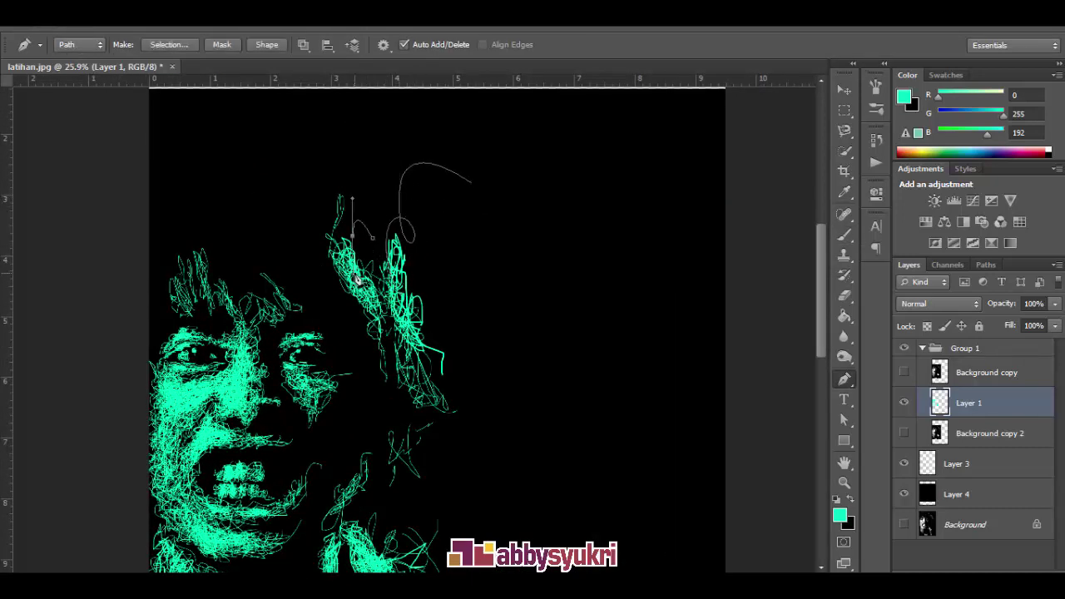
{"action": "left_click", "coordinate": [505, 315]}
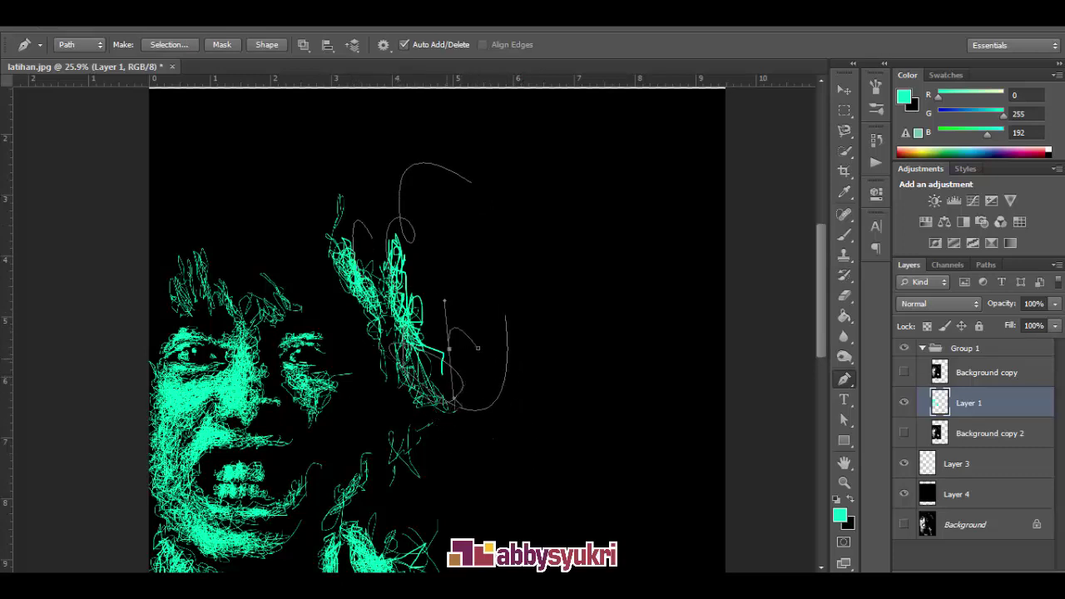
{"action": "scroll", "coordinate": [493, 328], "scroll_direction": "down", "scroll_amount": 5}
{"action": "left_click_drag", "start_coordinate": [453, 478], "coordinate": [496, 448]}
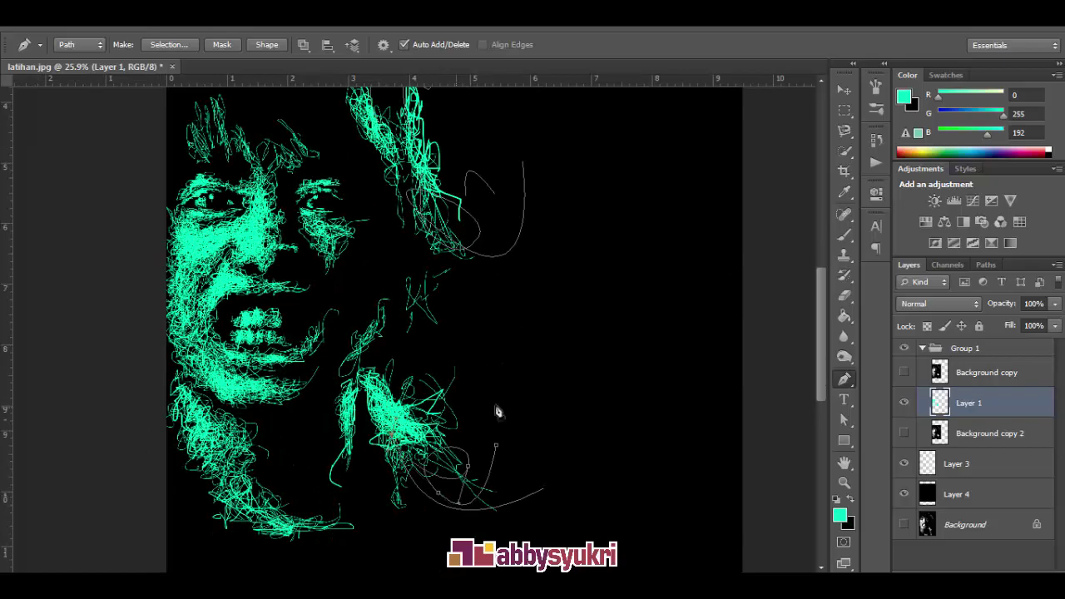
{"action": "scroll", "coordinate": [499, 416], "scroll_direction": "down", "scroll_amount": 4}
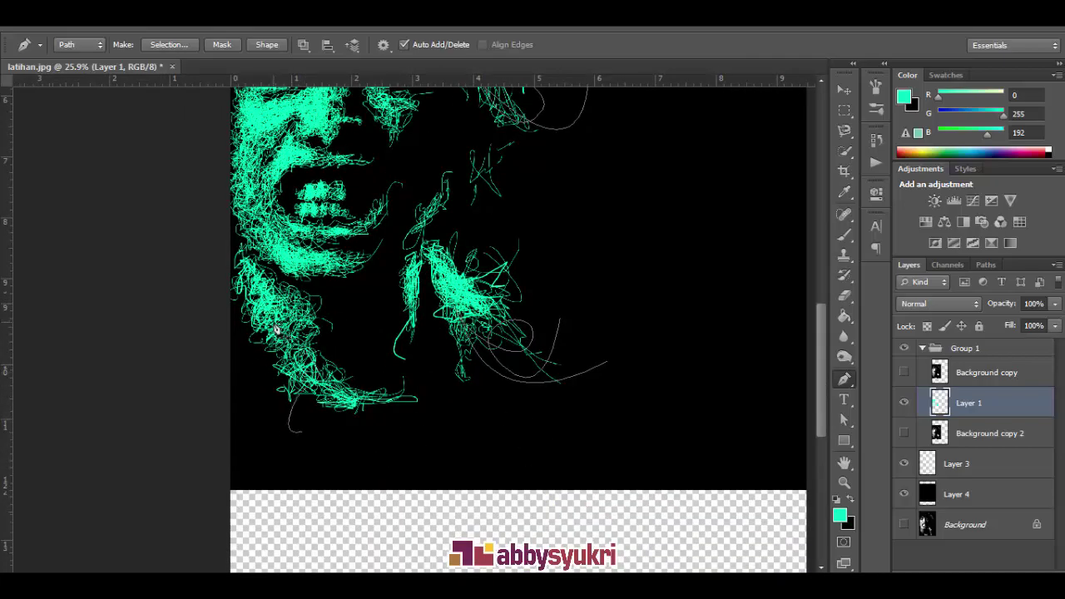
{"action": "scroll", "coordinate": [439, 416], "scroll_direction": "up", "scroll_amount": 4}
{"action": "scroll", "coordinate": [439, 416], "scroll_direction": "up", "scroll_amount": 3}
{"action": "scroll", "coordinate": [457, 350], "scroll_direction": "down", "scroll_amount": 2}
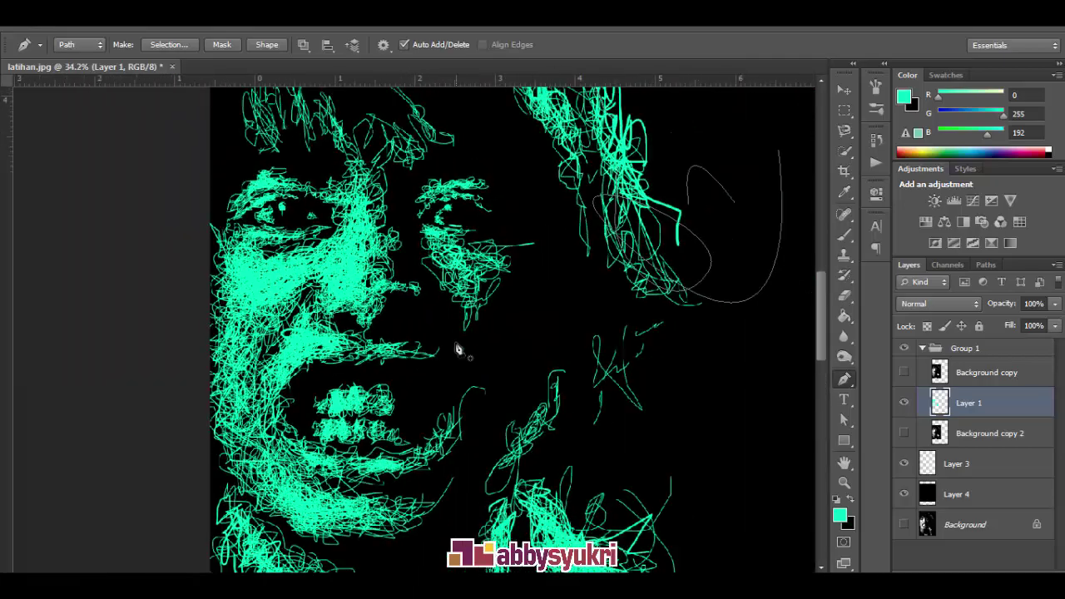
{"action": "scroll", "coordinate": [457, 349], "scroll_direction": "down", "scroll_amount": 2}
{"action": "scroll", "coordinate": [371, 257], "scroll_direction": "up", "scroll_amount": 3}
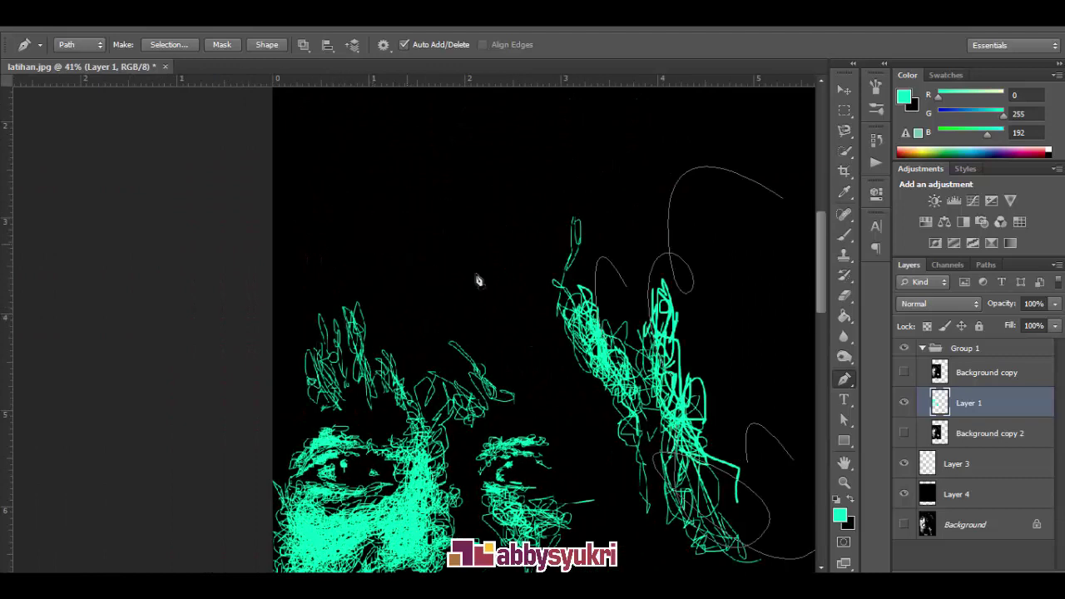
- Draw a second curved hair-strand path from above the hair down among the strokes
{"action": "left_click", "coordinate": [405, 228]}
{"action": "left_click_drag", "start_coordinate": [364, 217], "coordinate": [361, 248]}
{"action": "left_click_drag", "start_coordinate": [476, 277], "coordinate": [421, 350]}
{"action": "left_click_drag", "start_coordinate": [327, 341], "coordinate": [426, 369]}
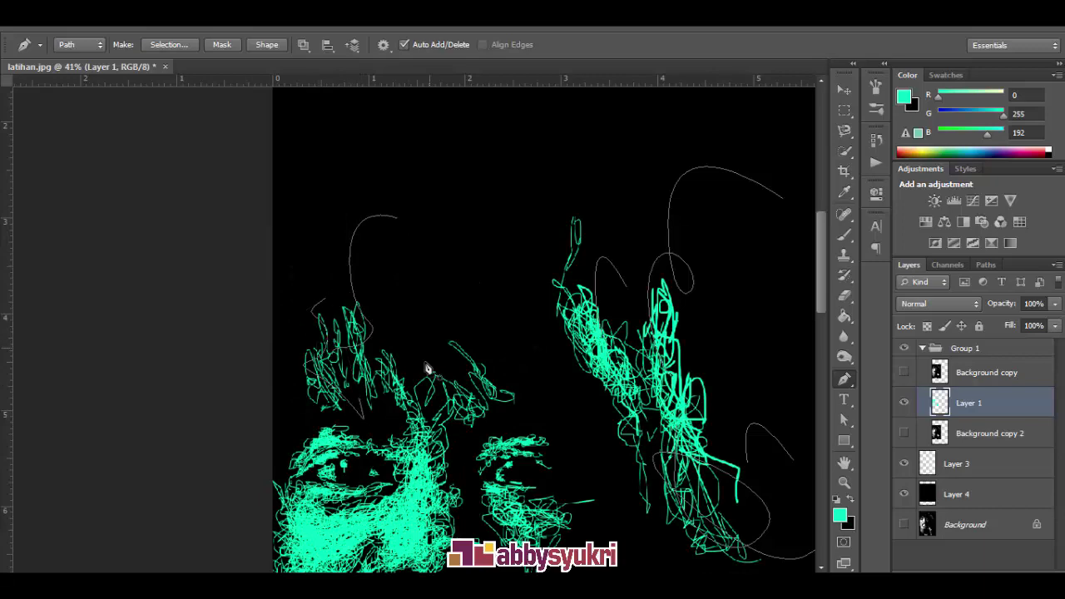
{"action": "scroll", "coordinate": [424, 238], "scroll_direction": "down", "scroll_amount": 5}
{"action": "scroll", "coordinate": [423, 238], "scroll_direction": "up", "scroll_amount": 2}
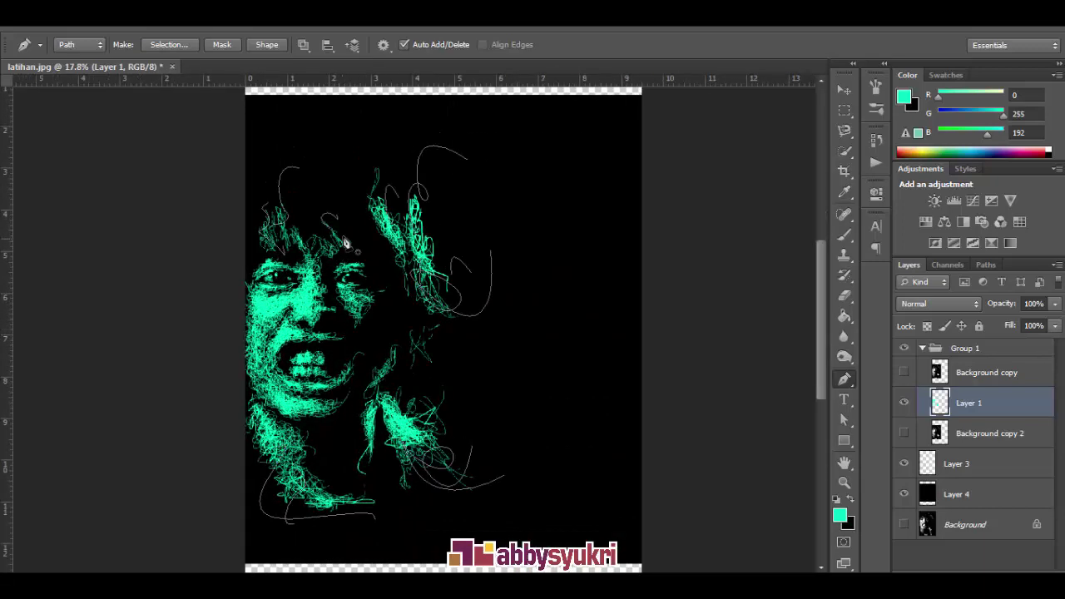
{"action": "scroll", "coordinate": [403, 141], "scroll_direction": "up", "scroll_amount": 2}
{"action": "scroll", "coordinate": [391, 225], "scroll_direction": "up", "scroll_amount": 2}
{"action": "scroll", "coordinate": [391, 208], "scroll_direction": "up", "scroll_amount": 2}
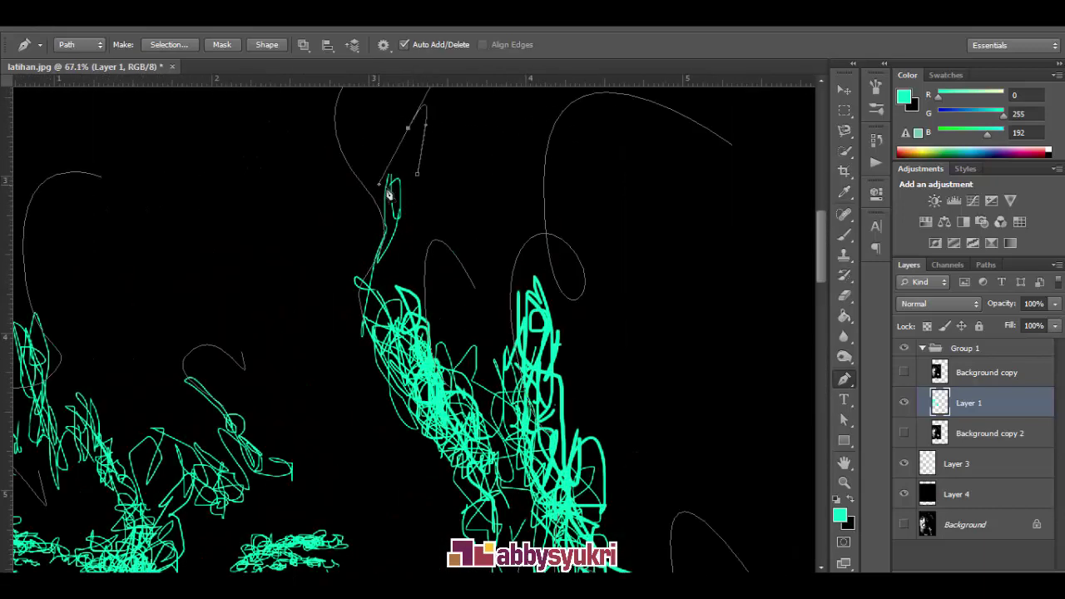
{"action": "scroll", "coordinate": [402, 328], "scroll_direction": "down", "scroll_amount": 3}
{"action": "scroll", "coordinate": [402, 329], "scroll_direction": "down", "scroll_amount": 2}
- Create new empty Layer 5 and stroke the strand path onto it with the brush
{"action": "key", "text": "ctrl+shift+n"}
{"action": "key", "text": "Return"}
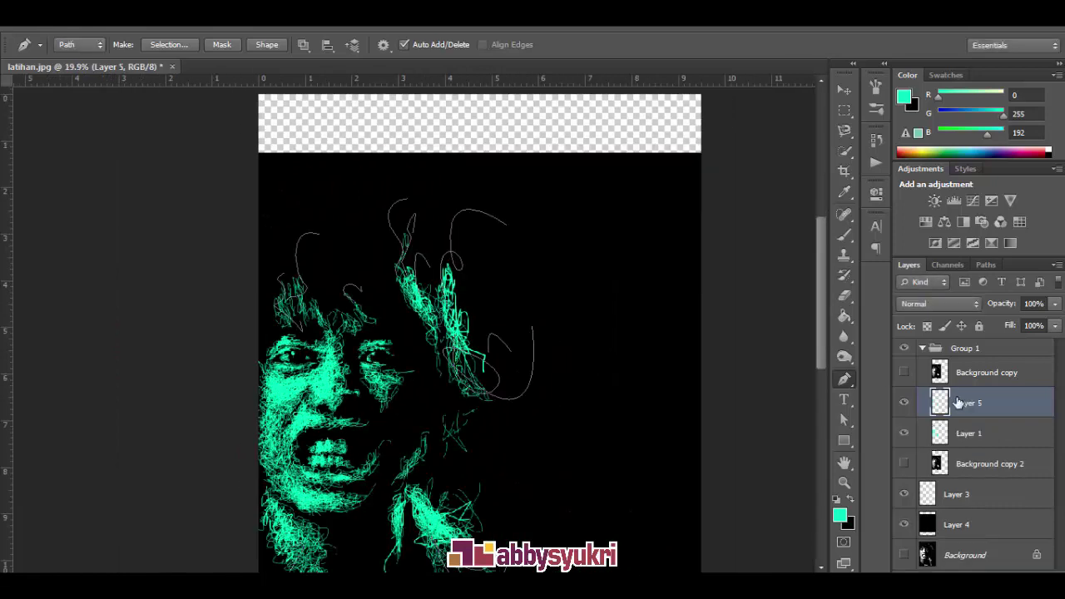
{"action": "right_click", "coordinate": [391, 223]}
{"action": "left_click", "coordinate": [437, 330]}
{"action": "left_click", "coordinate": [639, 210]}
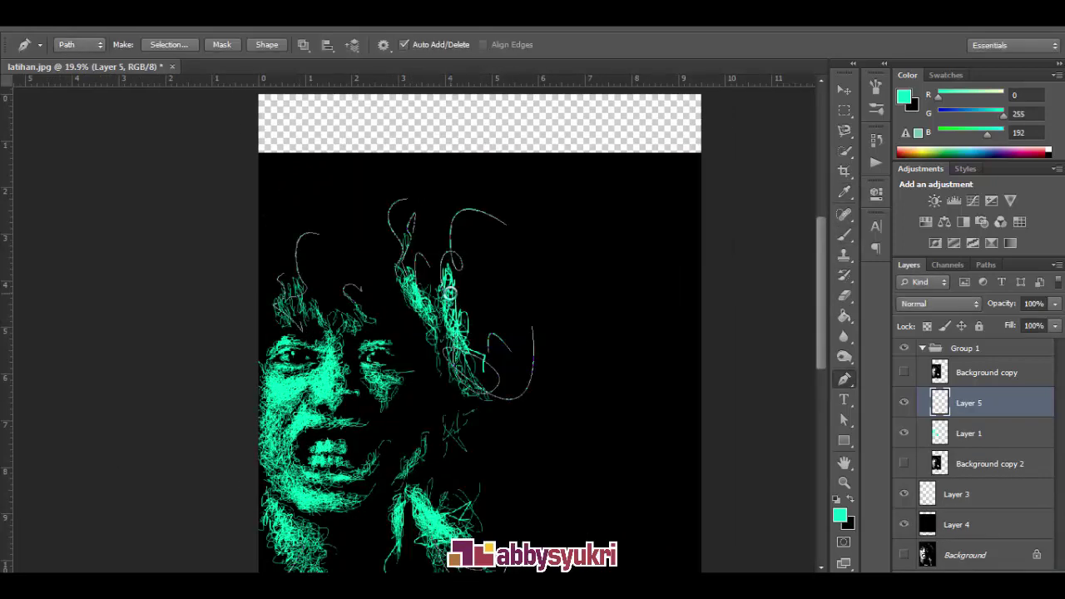
{"action": "key", "text": "Return"}
- Draw a new strand path from near the hair down to a curved anchor by the chin
{"action": "scroll", "coordinate": [533, 361], "scroll_direction": "up", "scroll_amount": 1}
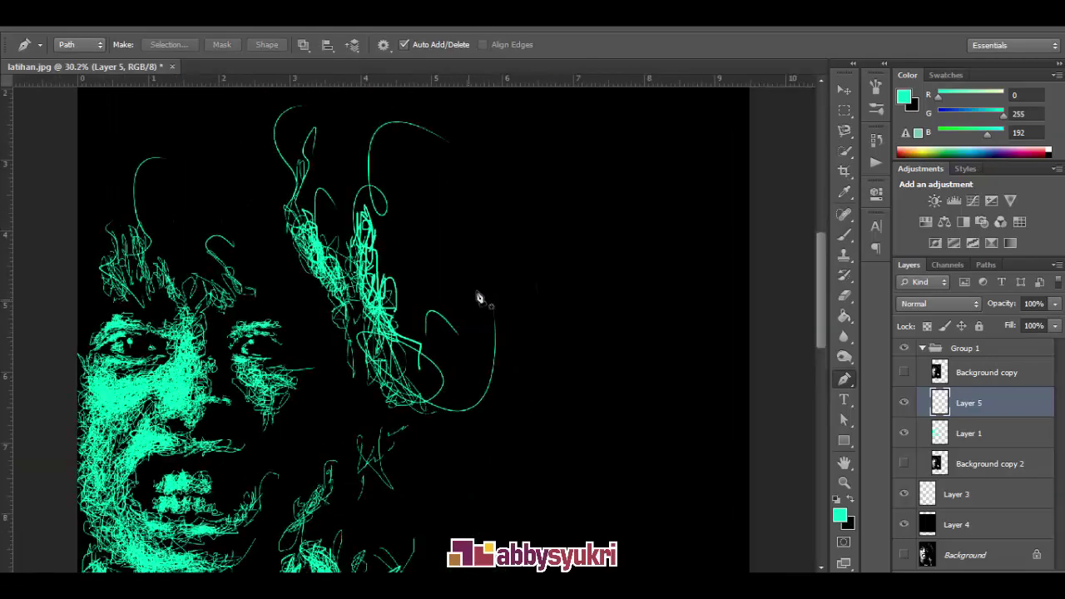
{"action": "scroll", "coordinate": [475, 297], "scroll_direction": "down", "scroll_amount": 2}
{"action": "scroll", "coordinate": [335, 427], "scroll_direction": "up", "scroll_amount": 1}
{"action": "scroll", "coordinate": [435, 352], "scroll_direction": "up", "scroll_amount": 2}
{"action": "scroll", "coordinate": [471, 287], "scroll_direction": "up", "scroll_amount": 1}
{"action": "scroll", "coordinate": [479, 283], "scroll_direction": "down", "scroll_amount": 2}
{"action": "scroll", "coordinate": [369, 225], "scroll_direction": "up", "scroll_amount": 1}
{"action": "scroll", "coordinate": [374, 222], "scroll_direction": "up", "scroll_amount": 2}
{"action": "scroll", "coordinate": [456, 200], "scroll_direction": "down", "scroll_amount": 3}
{"action": "scroll", "coordinate": [455, 200], "scroll_direction": "up", "scroll_amount": 2}
{"action": "scroll", "coordinate": [456, 200], "scroll_direction": "up", "scroll_amount": 1}
{"action": "left_click", "coordinate": [432, 235]}
{"action": "left_click", "coordinate": [393, 249]}
{"action": "left_click", "coordinate": [400, 281]}
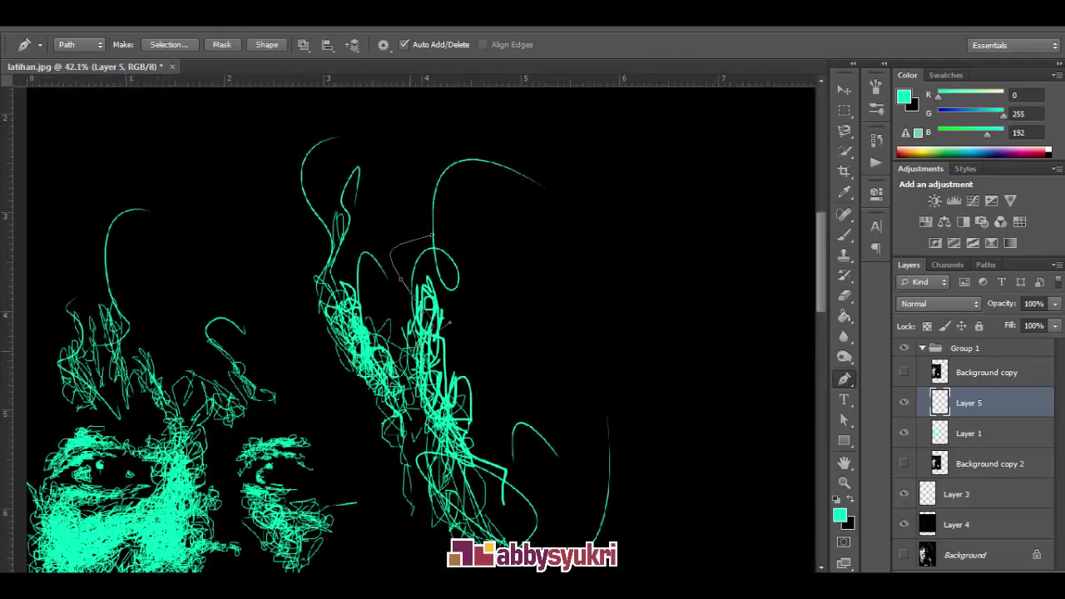
{"action": "scroll", "coordinate": [513, 185], "scroll_direction": "up", "scroll_amount": 1}
{"action": "scroll", "coordinate": [388, 482], "scroll_direction": "down", "scroll_amount": 3}
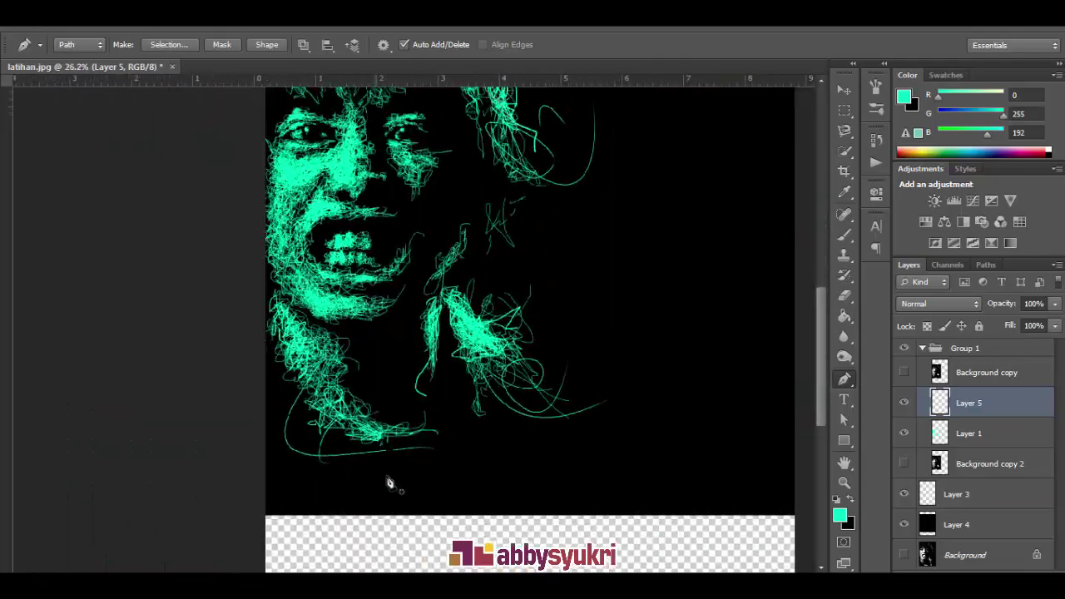
{"action": "scroll", "coordinate": [277, 480], "scroll_direction": "up", "scroll_amount": 2}
{"action": "left_click_drag", "start_coordinate": [251, 366], "coordinate": [256, 416]}
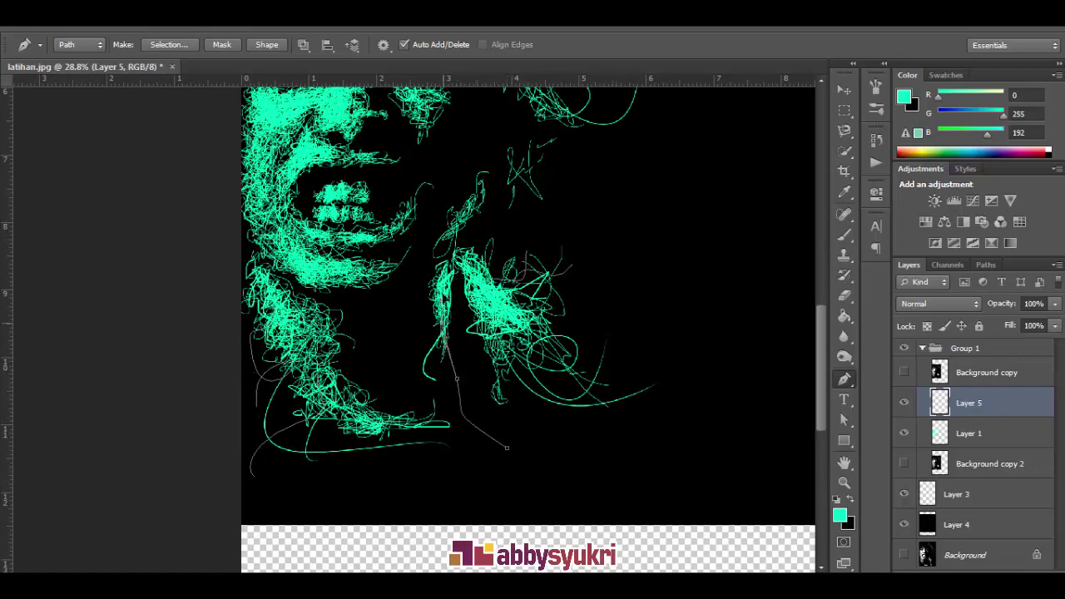
- Bring the hair beside the face into view and add anchors tracing the X-shaped strokes
{"action": "scroll", "coordinate": [466, 408], "scroll_direction": "up", "scroll_amount": 1}
{"action": "scroll", "coordinate": [438, 368], "scroll_direction": "up", "scroll_amount": 1}
{"action": "scroll", "coordinate": [339, 388], "scroll_direction": "up", "scroll_amount": 1}
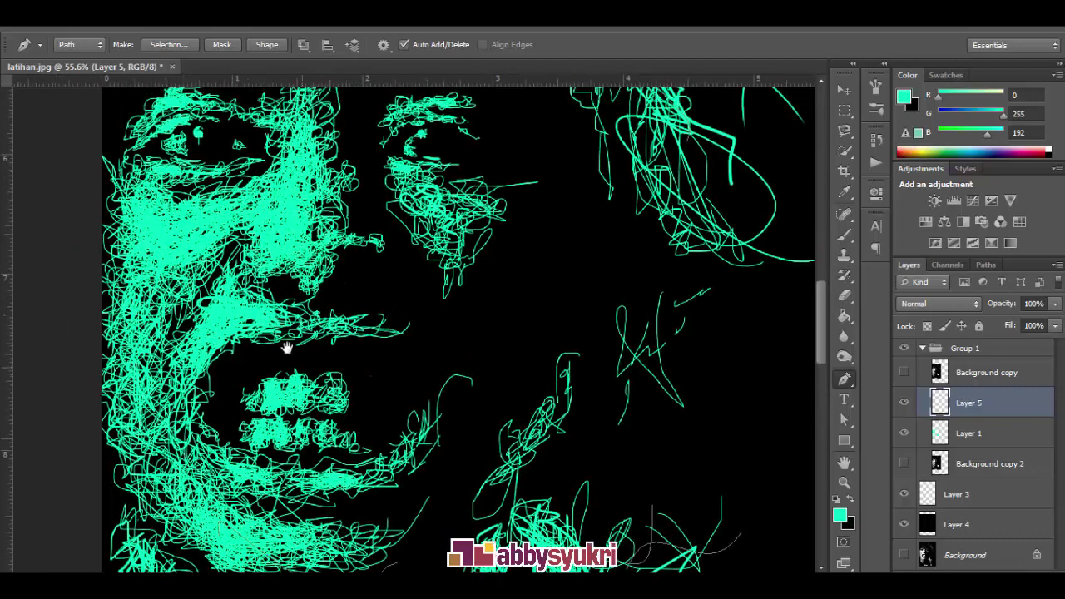
{"action": "left_click_drag", "start_coordinate": [339, 384], "coordinate": [290, 437]}
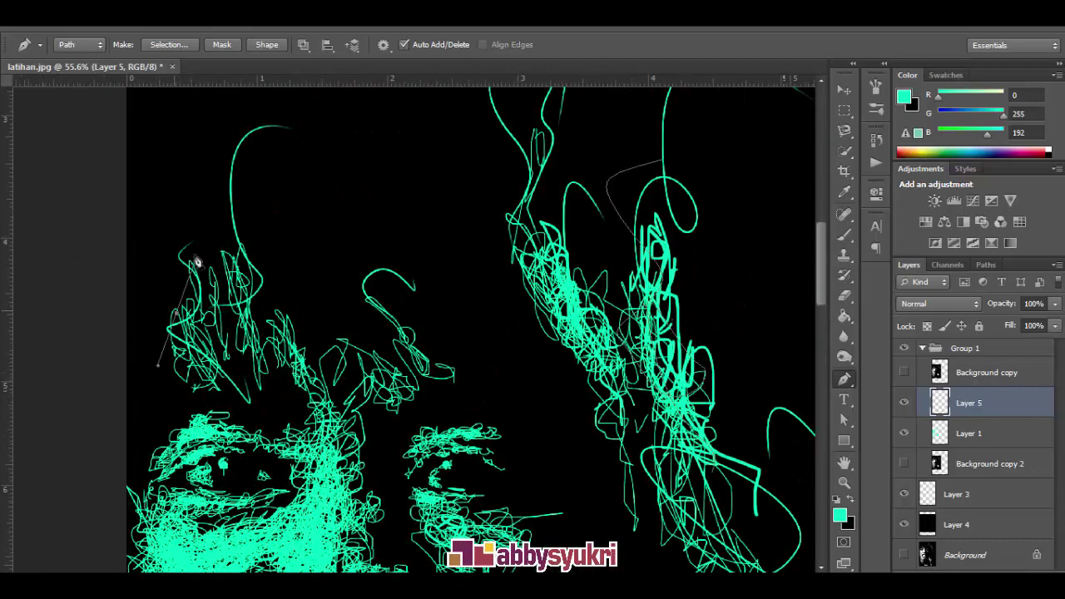
{"action": "left_click_drag", "start_coordinate": [507, 321], "coordinate": [317, 263]}
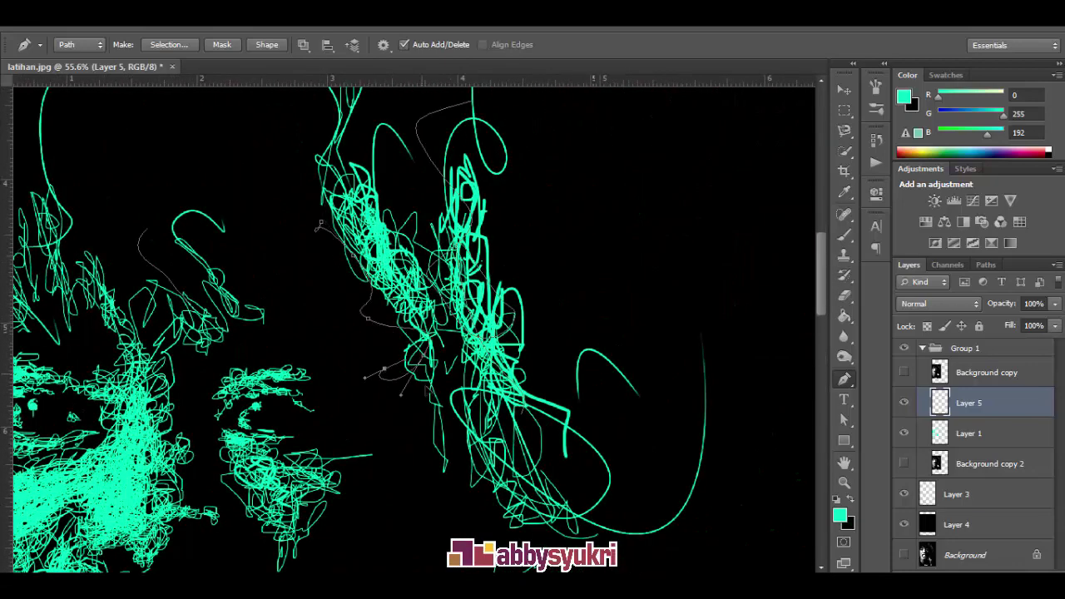
{"action": "scroll", "coordinate": [533, 392], "scroll_direction": "down", "scroll_amount": 3}
{"action": "left_click", "coordinate": [510, 449]}
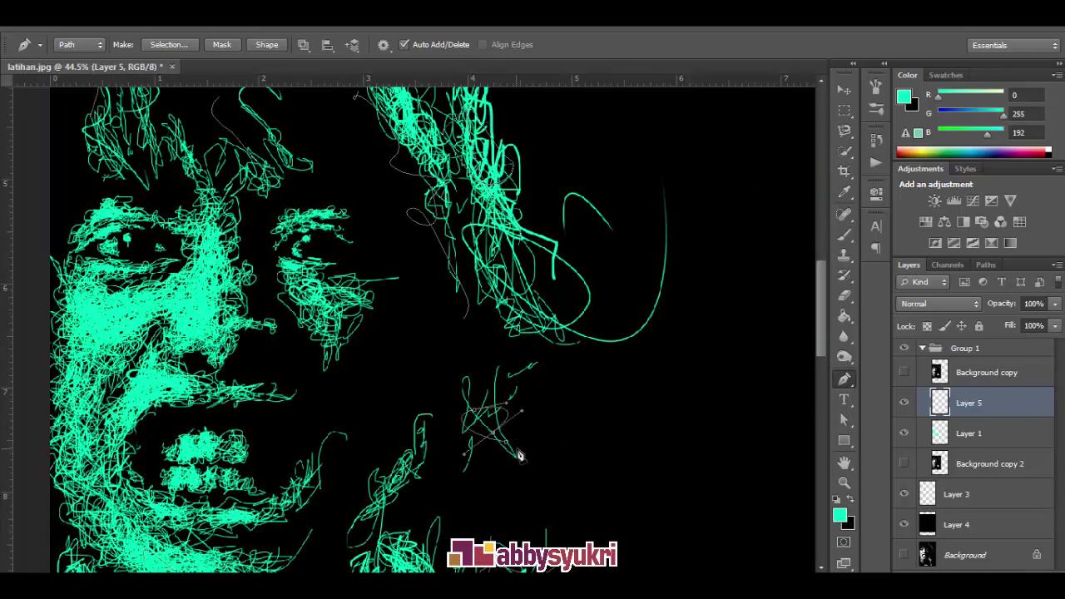
{"action": "scroll", "coordinate": [574, 404], "scroll_direction": "down", "scroll_amount": 5}
{"action": "scroll", "coordinate": [569, 402], "scroll_direction": "up", "scroll_amount": 3}
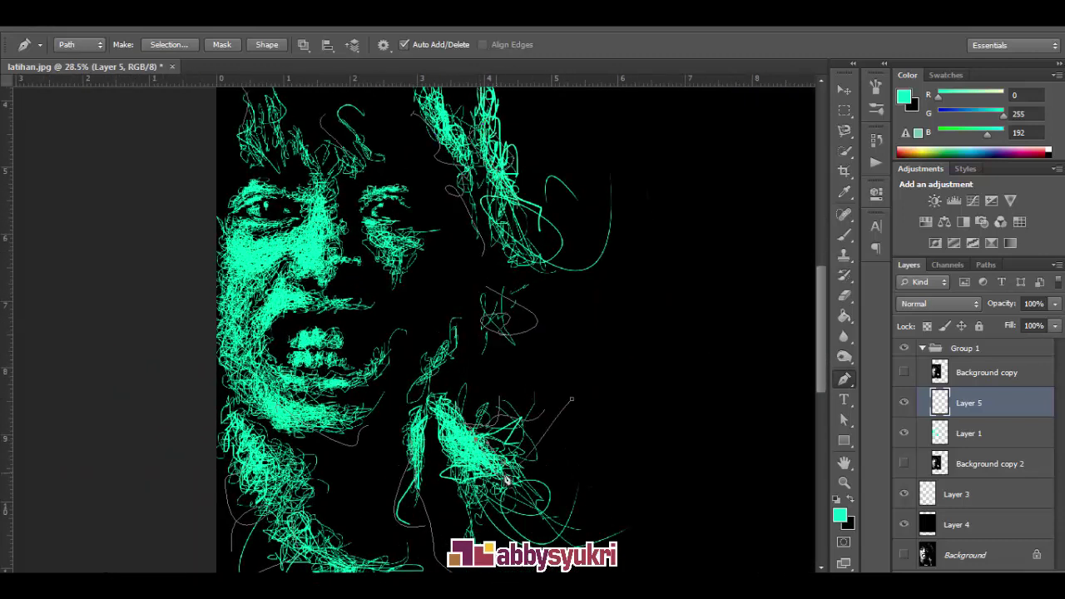
- Stroke the drawn path with the brush to turn it into a mint-green strand
{"action": "key", "text": "b"}
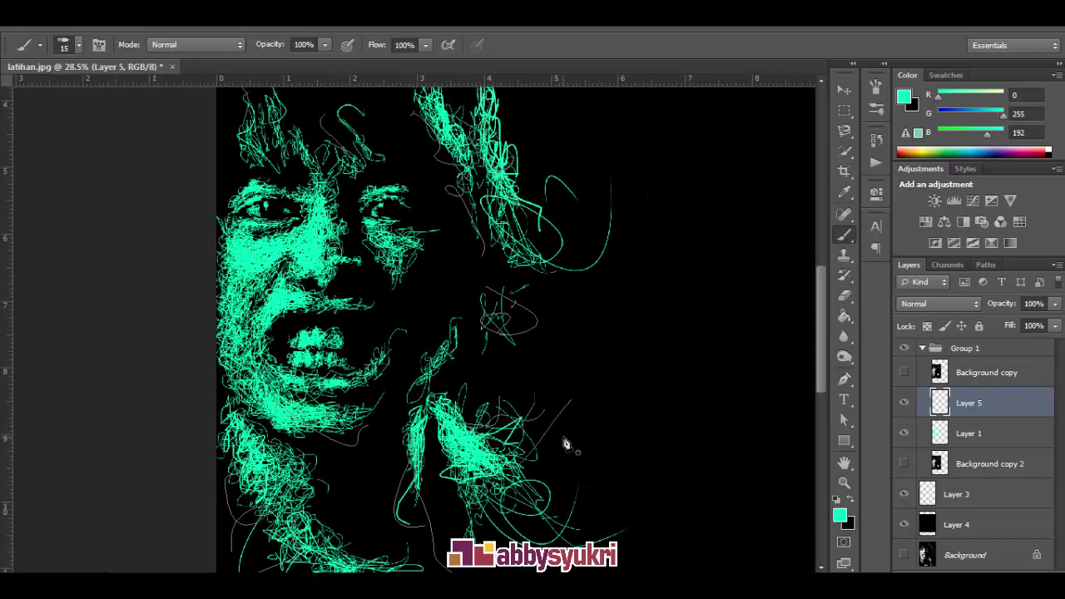
{"action": "key", "text": "p"}
{"action": "right_click", "coordinate": [490, 378]}
{"action": "left_click", "coordinate": [519, 333]}
{"action": "key", "text": "Return"}
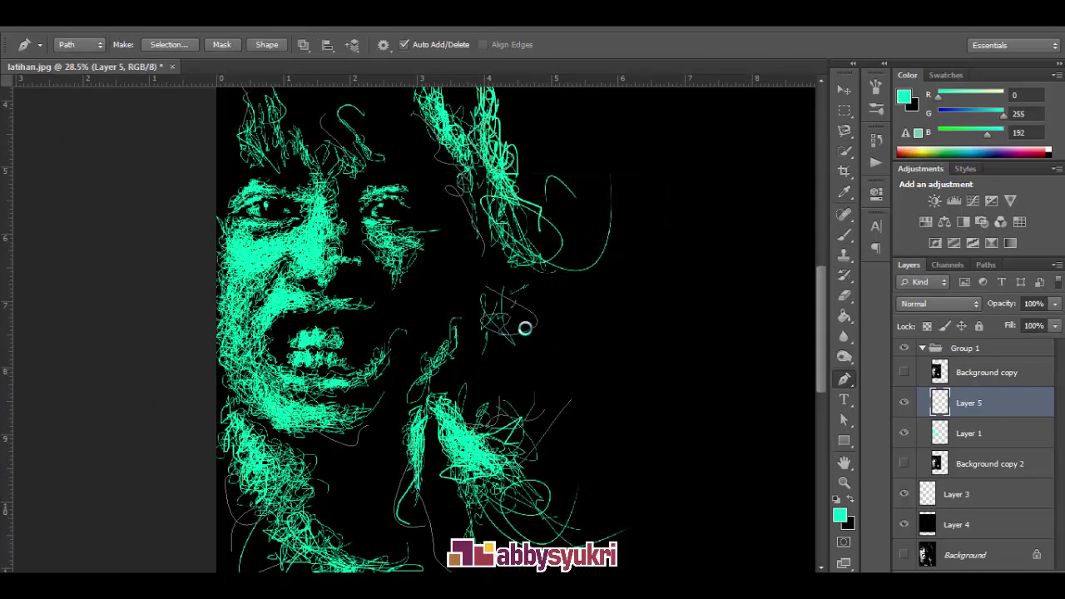
- Draw a curved path beside the cheek and stroke it with a 7 px pressure-simulated brush
{"action": "scroll", "coordinate": [530, 312], "scroll_direction": "down", "scroll_amount": 5}
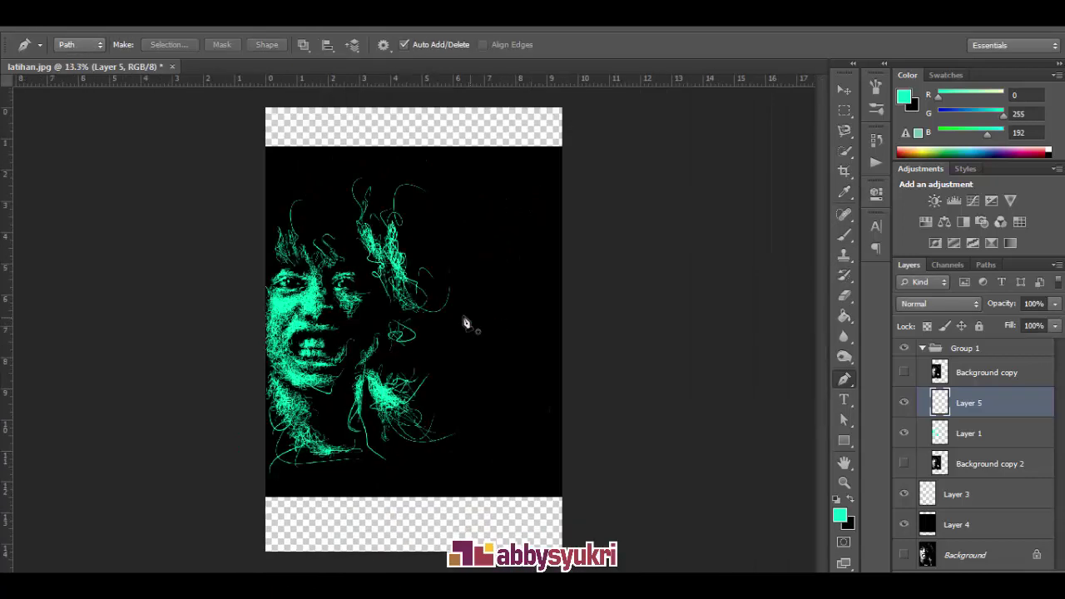
{"action": "scroll", "coordinate": [316, 174], "scroll_direction": "up", "scroll_amount": 5}
{"action": "scroll", "coordinate": [380, 333], "scroll_direction": "up", "scroll_amount": 4}
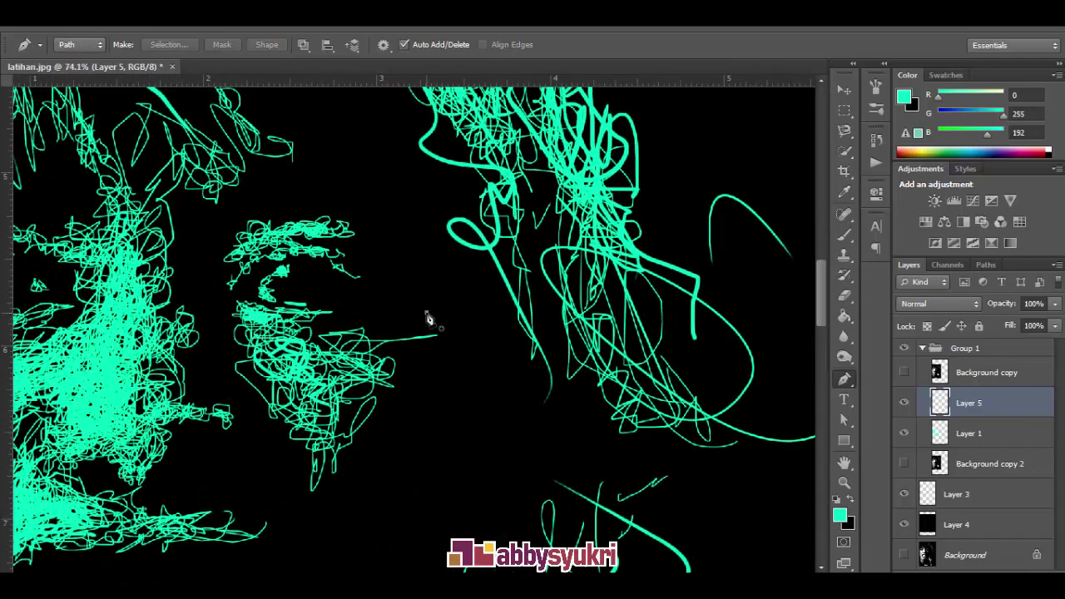
{"action": "left_click_drag", "start_coordinate": [434, 335], "coordinate": [427, 313]}
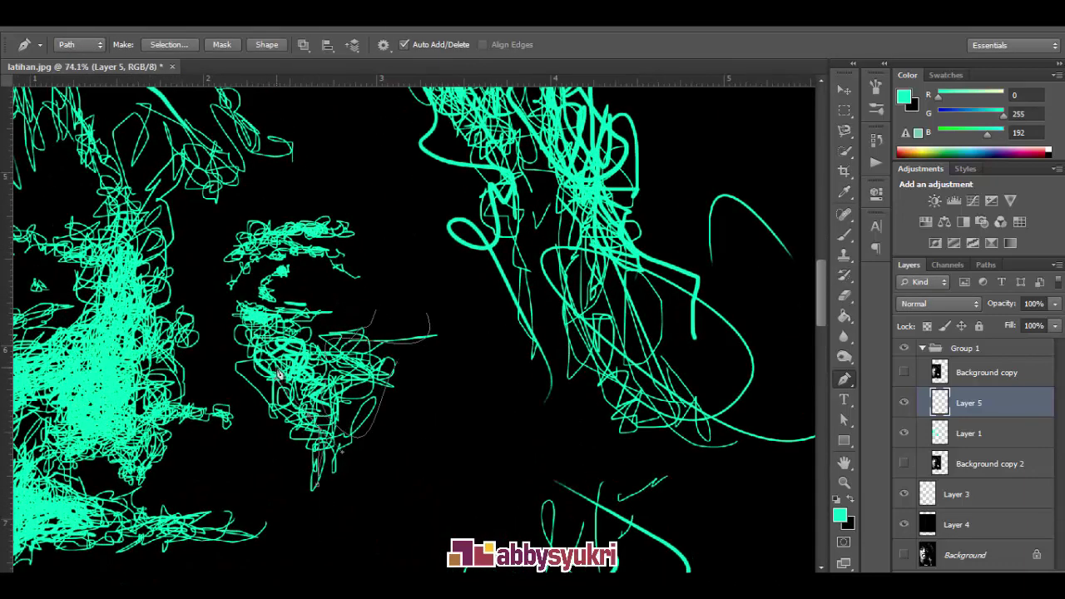
{"action": "key", "text": "b"}
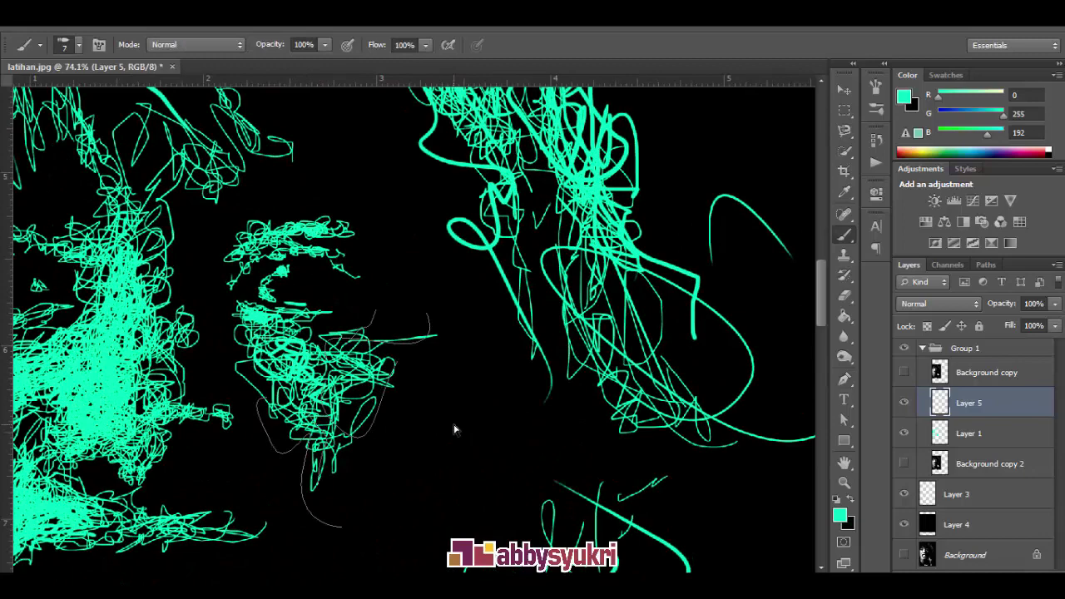
{"action": "key", "text": "p"}
{"action": "right_click", "coordinate": [362, 387]}
{"action": "left_click", "coordinate": [408, 114]}
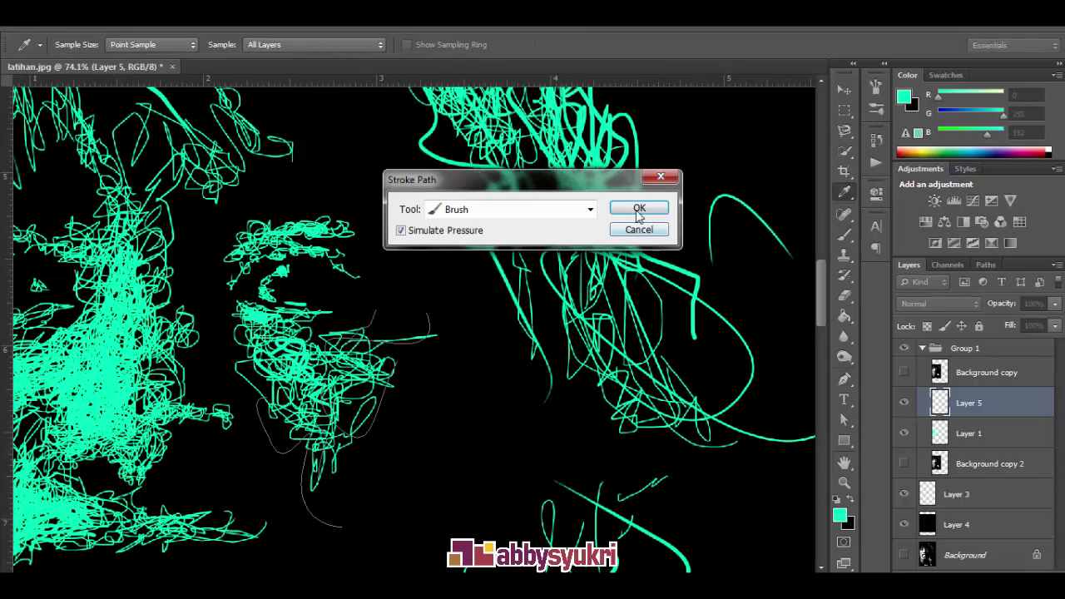
{"action": "left_click", "coordinate": [639, 208]}
{"action": "scroll", "coordinate": [489, 356], "scroll_direction": "down", "scroll_amount": 3}
{"action": "scroll", "coordinate": [515, 353], "scroll_direction": "down", "scroll_amount": 2}
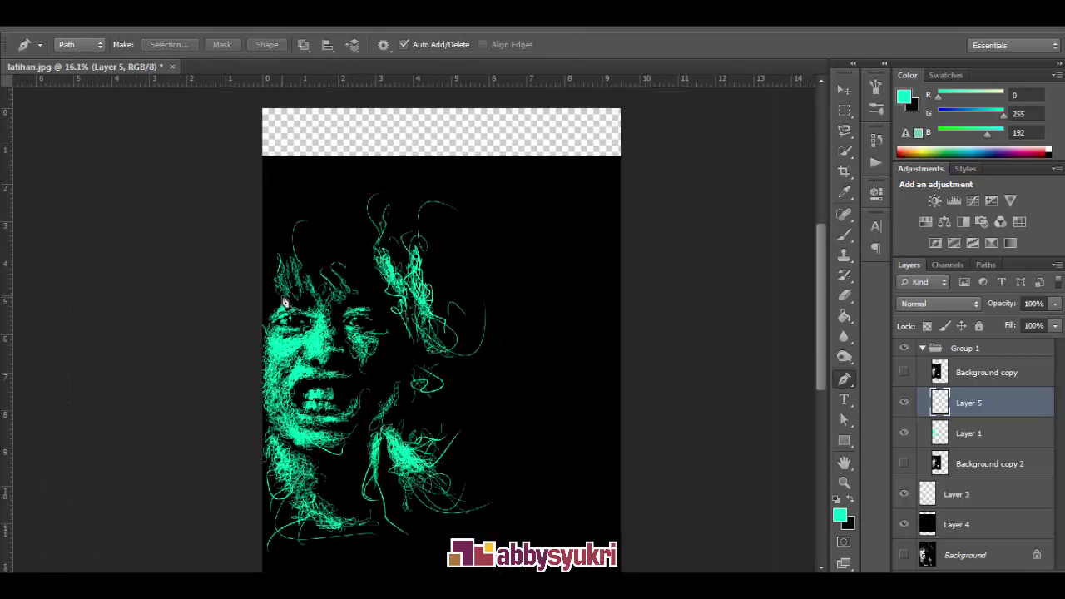
{"action": "scroll", "coordinate": [572, 347], "scroll_direction": "down", "scroll_amount": 2}
- Merge Layer 1 into Layer 5, move it between Layers 3 and 4, and delete Layer 3
{"action": "left_click", "coordinate": [964, 350]}
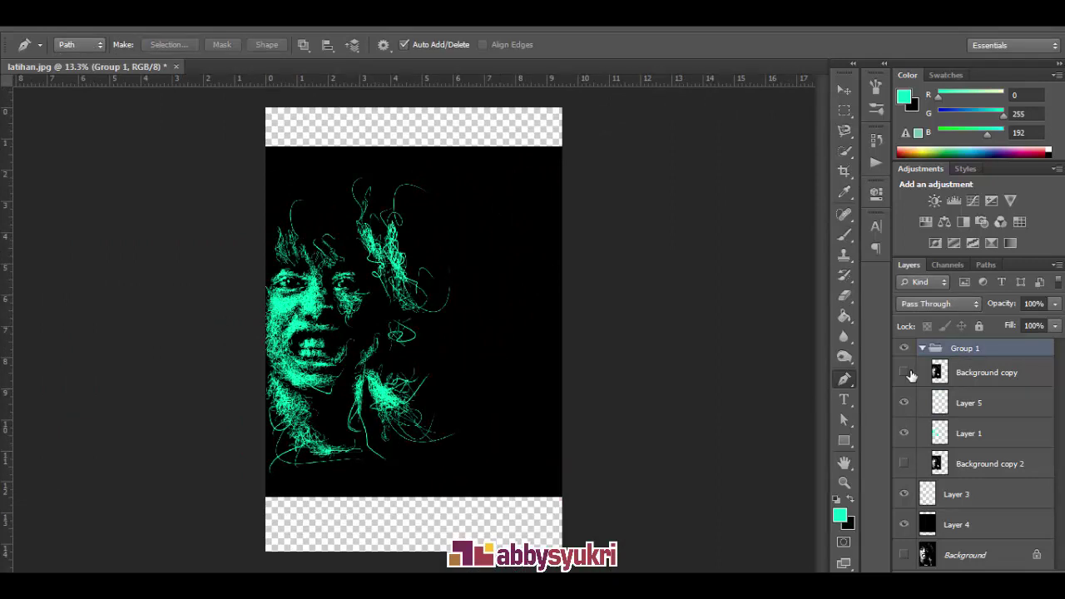
{"action": "left_click", "coordinate": [965, 403]}
{"action": "left_click", "coordinate": [969, 433], "text": "shift"}
{"action": "key", "text": "ctrl+e"}
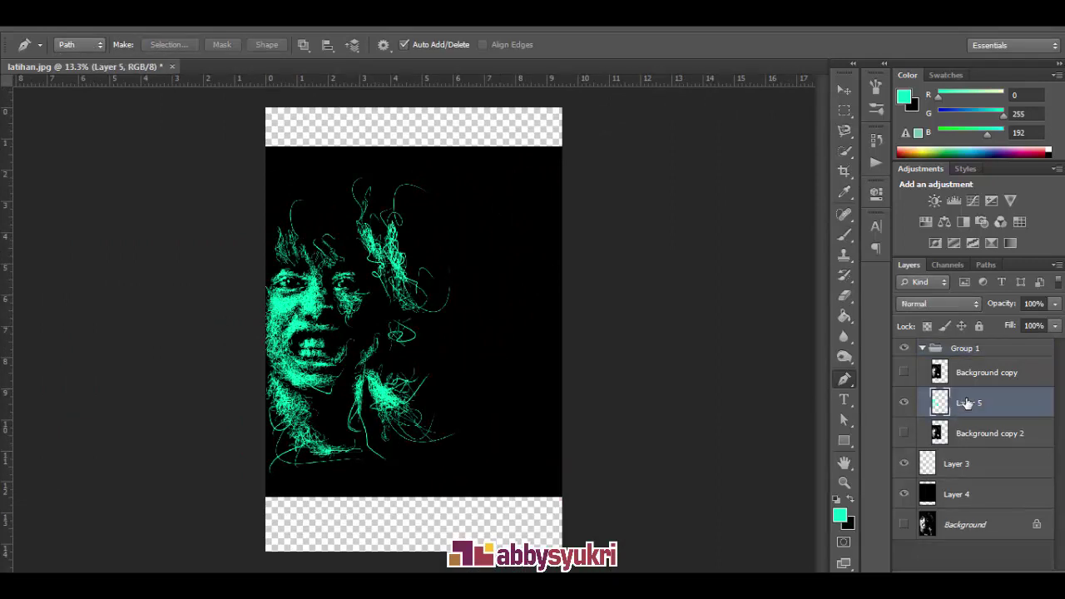
{"action": "left_click_drag", "start_coordinate": [965, 402], "coordinate": [962, 475]}
{"action": "left_click", "coordinate": [932, 433]}
{"action": "key", "text": "Delete"}
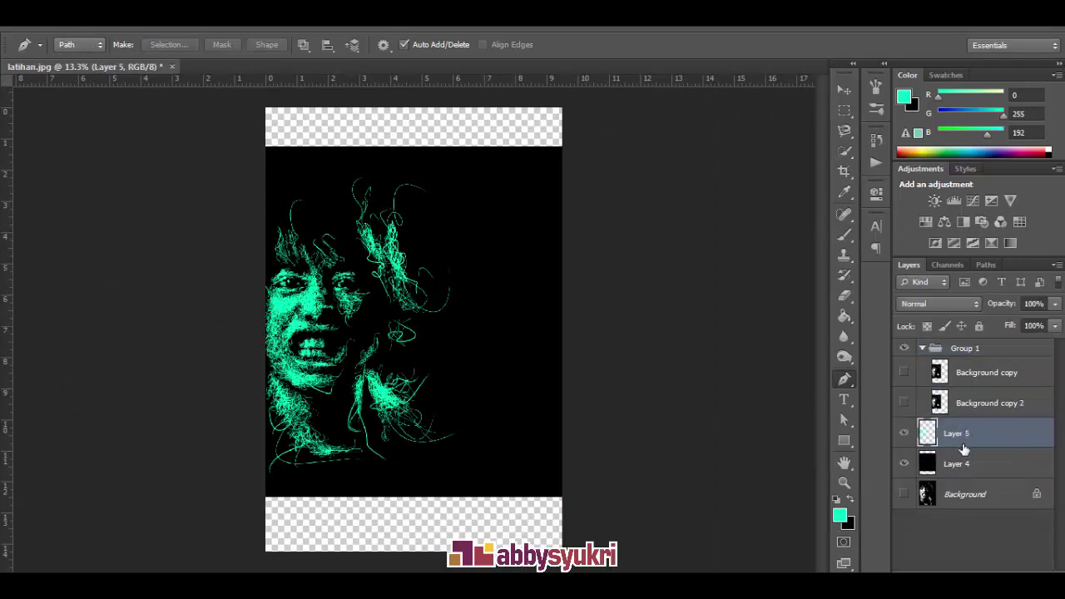
- Put a copy of Layer 5 into Group 1, collapse it, and merge Layer 5 with Layer 4
{"action": "key", "text": "ctrl+j"}
{"action": "left_click_drag", "start_coordinate": [956, 434], "coordinate": [956, 388]}
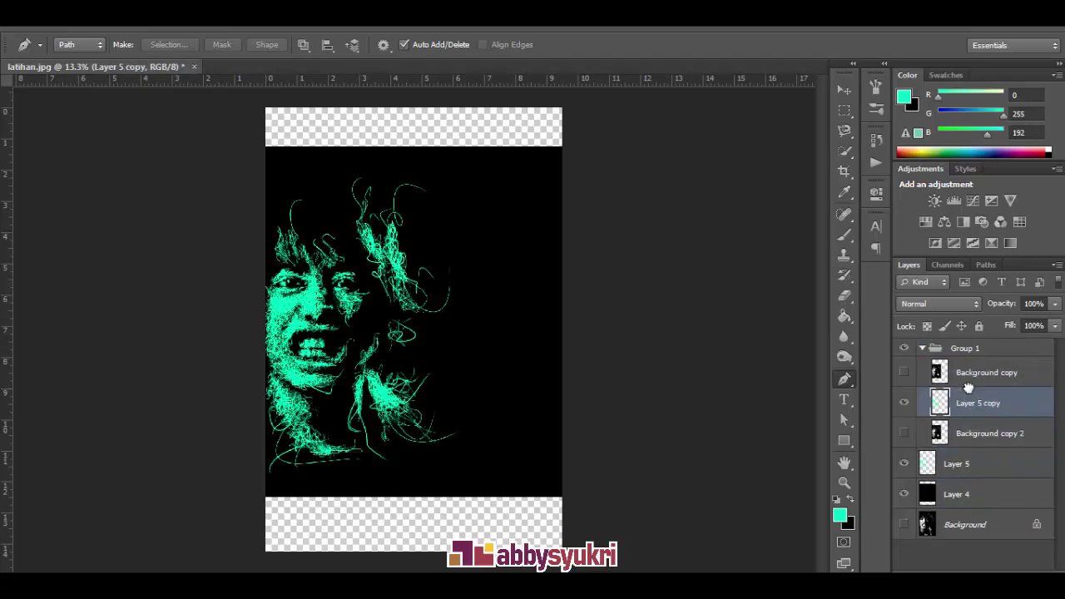
{"action": "left_click", "coordinate": [922, 347]}
{"action": "left_click", "coordinate": [957, 373]}
{"action": "left_click", "coordinate": [956, 402], "text": "shift"}
{"action": "key", "text": "ctrl+e"}
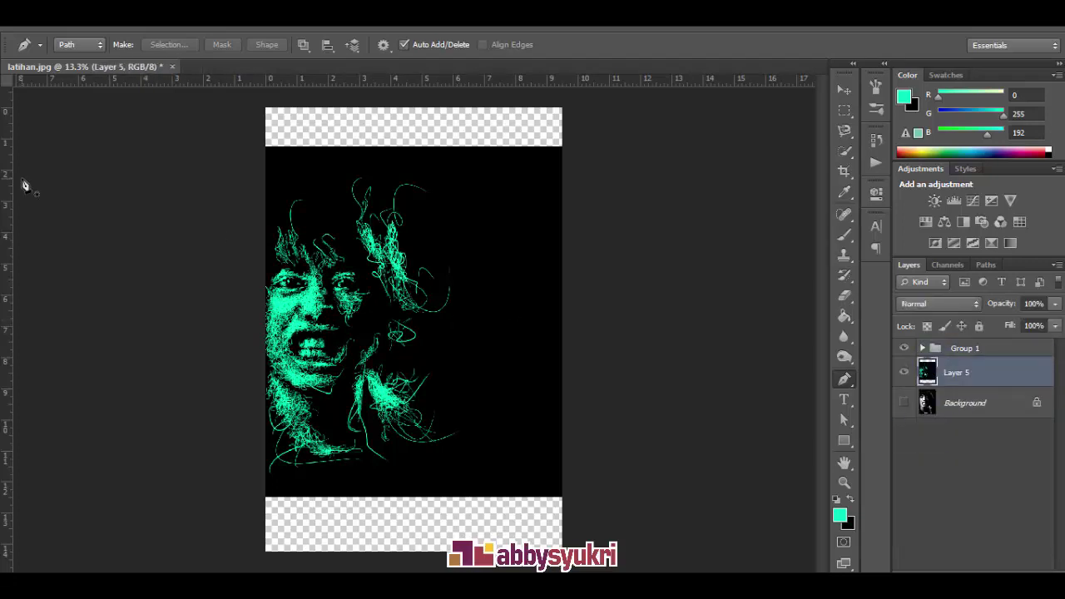
- Crop the canvas unconstrained so the top and bottom edges sit on the black area
{"action": "left_click", "coordinate": [844, 171]}
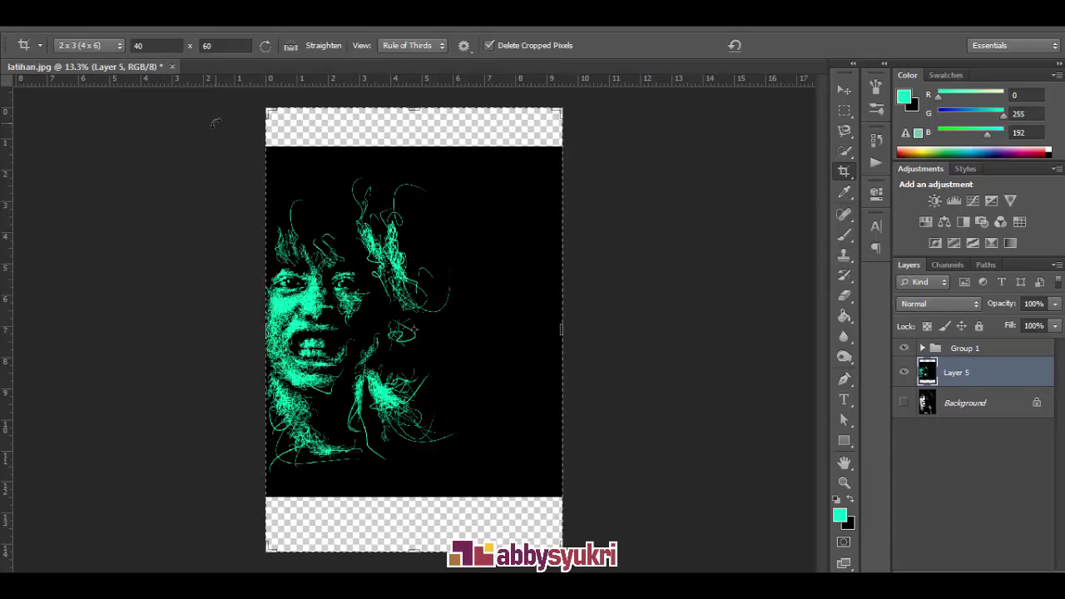
{"action": "left_click", "coordinate": [89, 44]}
{"action": "left_click", "coordinate": [83, 57]}
{"action": "left_click_drag", "start_coordinate": [414, 109], "coordinate": [411, 155]}
{"action": "key", "text": "Return"}
{"action": "left_click_drag", "start_coordinate": [413, 551], "coordinate": [418, 505]}
{"action": "key", "text": "Return"}
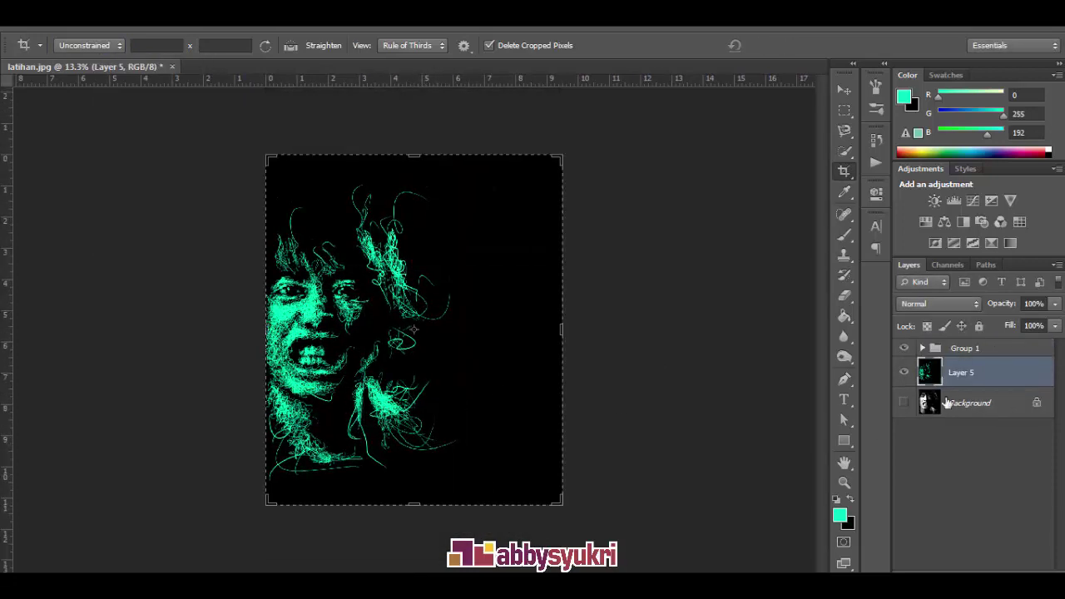
- Add an empty Layer 6 above Layer 5
{"action": "left_click", "coordinate": [962, 408]}
{"action": "left_click", "coordinate": [977, 376]}
{"action": "key", "text": "ctrl+shift+alt+n"}
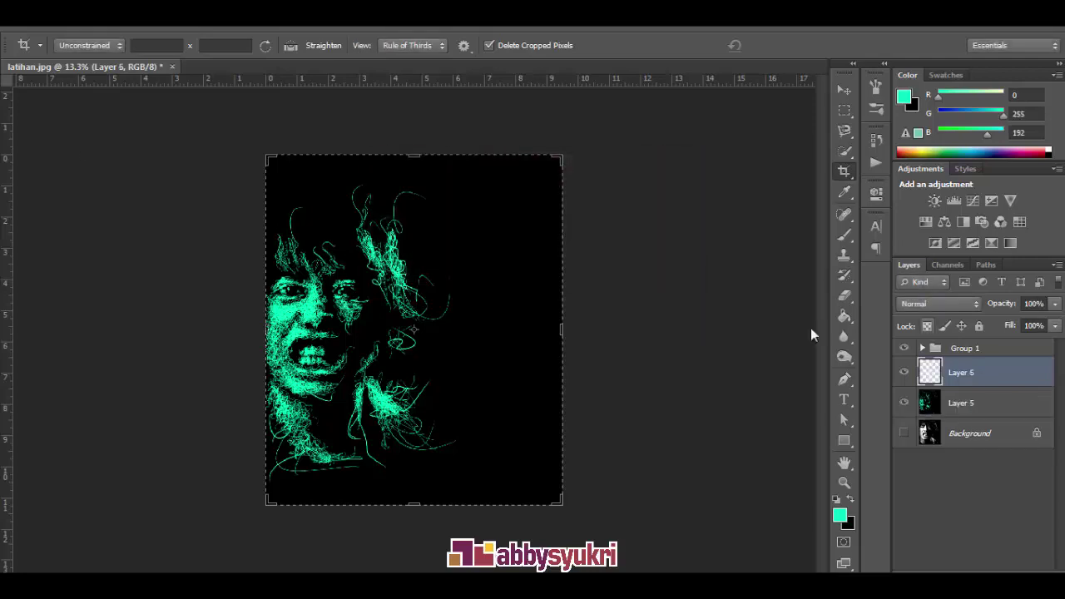
{"action": "left_click", "coordinate": [844, 92]}
{"action": "scroll", "coordinate": [338, 289], "scroll_direction": "up", "scroll_amount": 3}
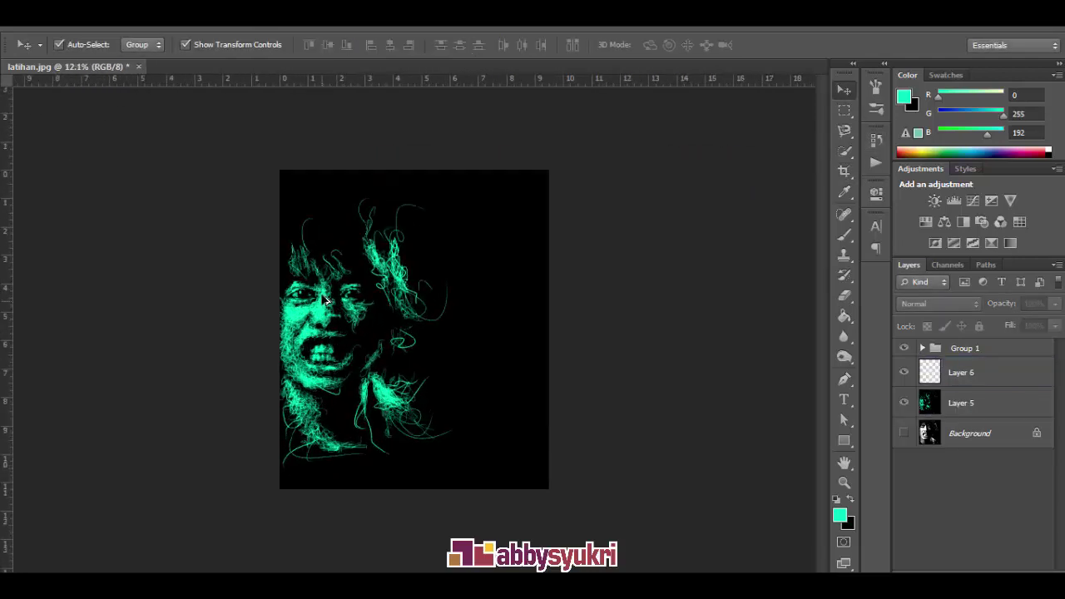
{"action": "scroll", "coordinate": [432, 298], "scroll_direction": "up", "scroll_amount": 2}
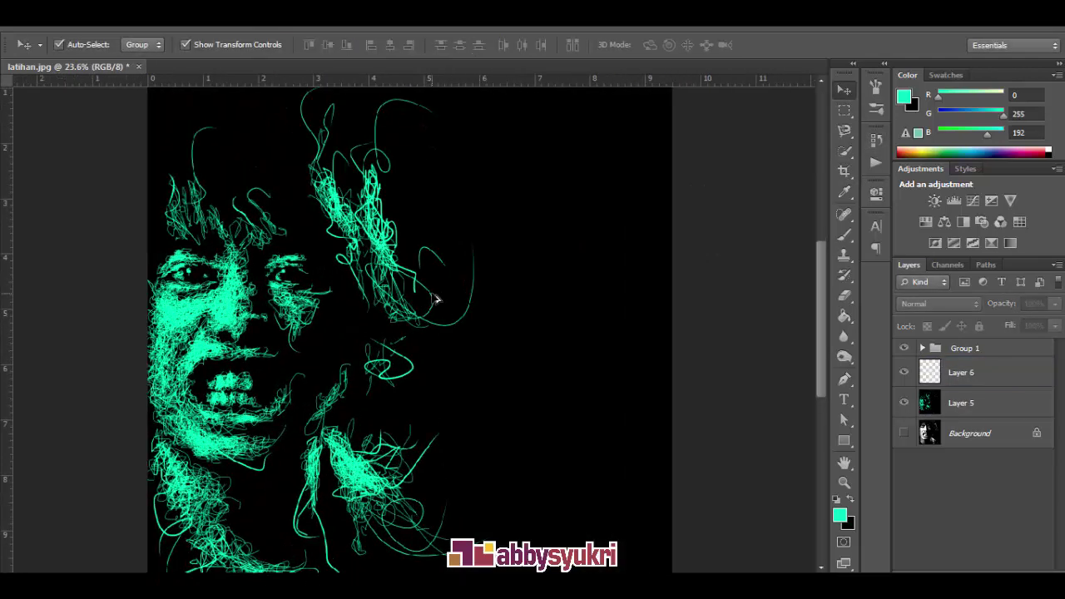